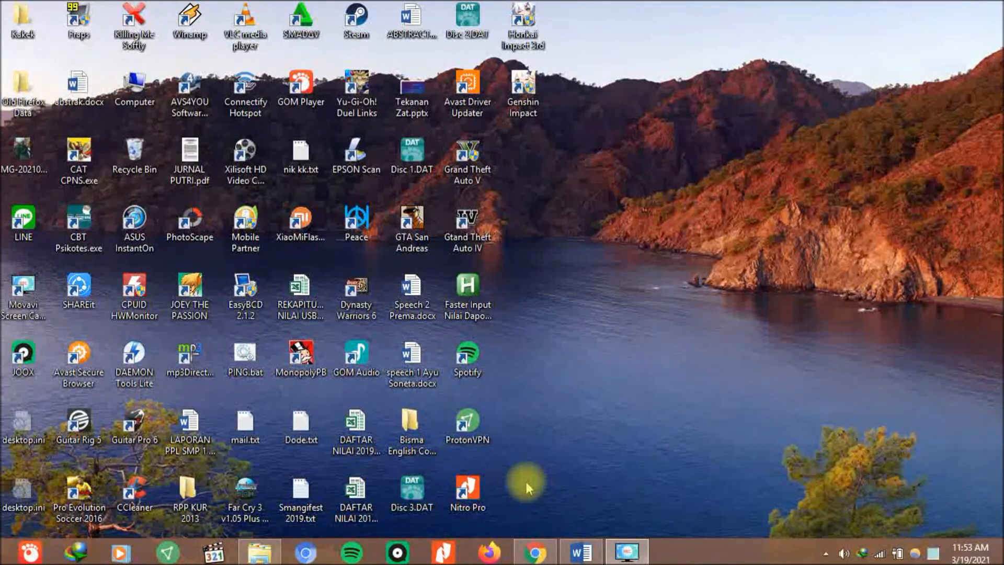
Search Google for 'drive' from Chrome's address bar, dropping the autocompleted suggestion.
{"action": "left_click", "coordinate": [535, 551]}
{"action": "left_click", "coordinate": [382, 35]}
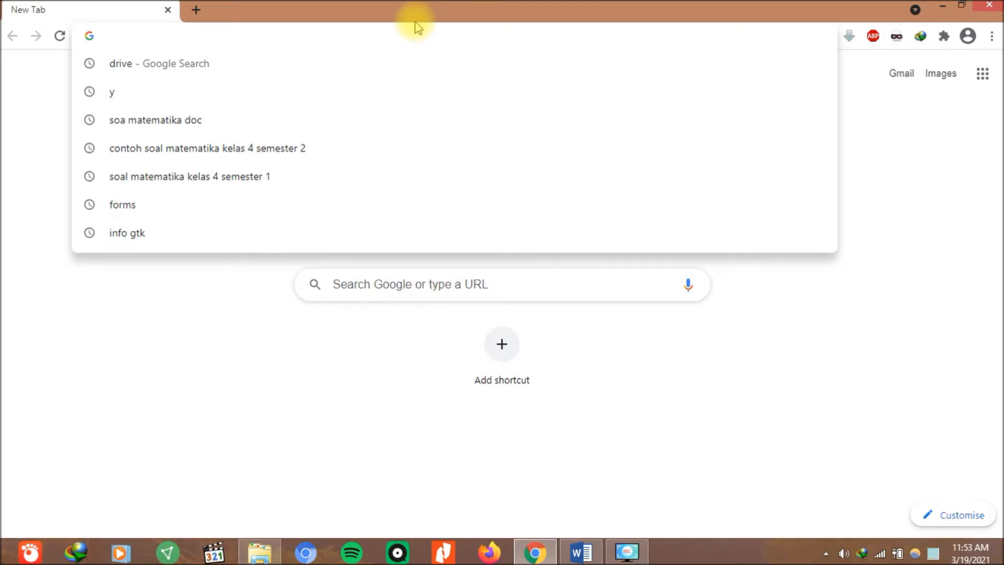
{"action": "type", "text": "drive"}
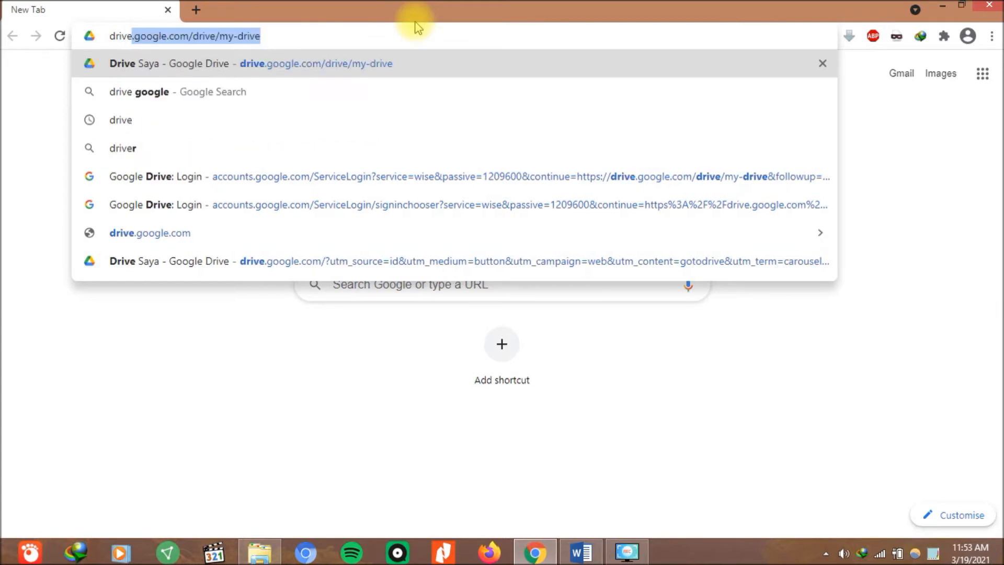
{"action": "key", "text": "Delete"}
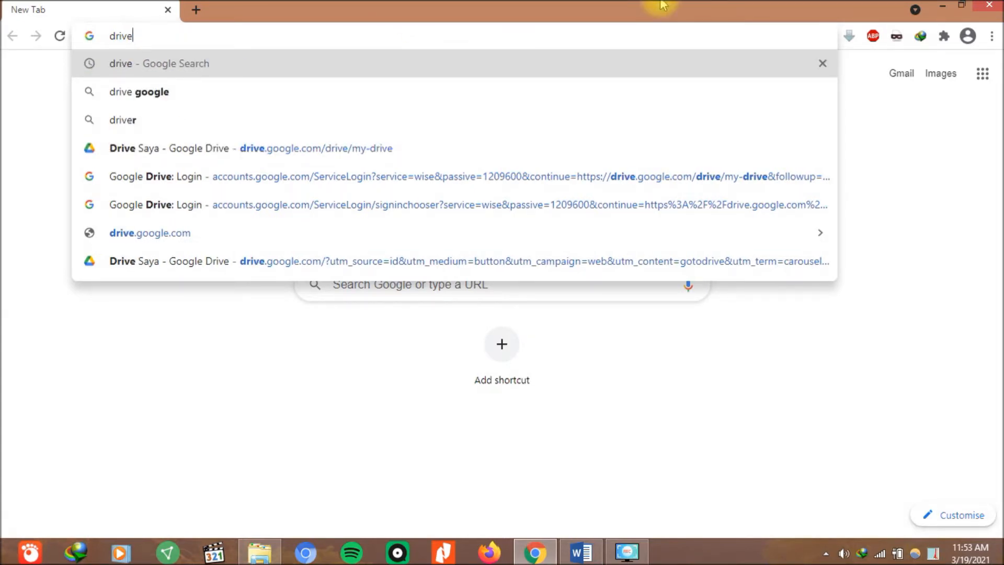
{"action": "key", "text": "Return"}
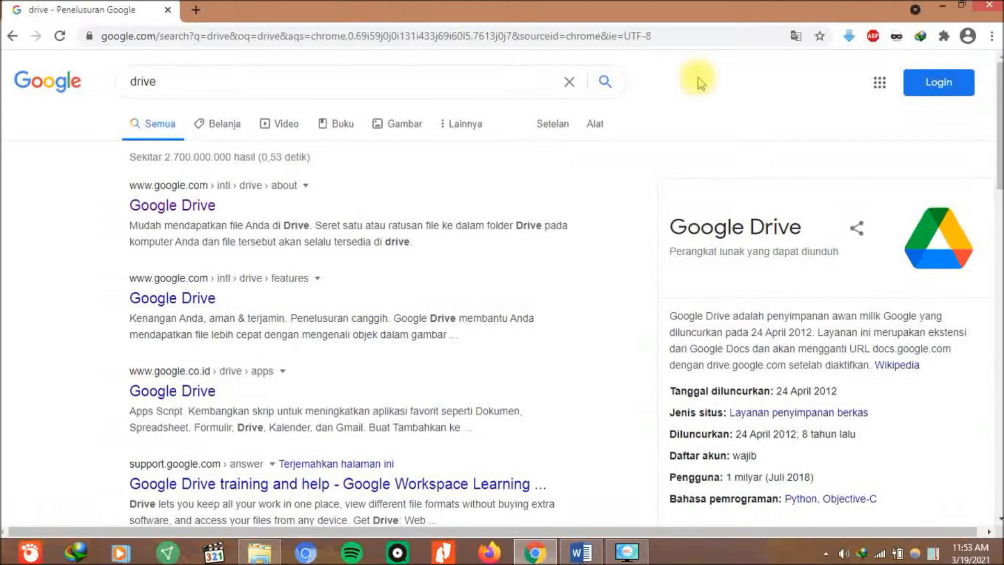
Open Google Drive from the first search result and go into Drive.
{"action": "left_click", "coordinate": [210, 208]}
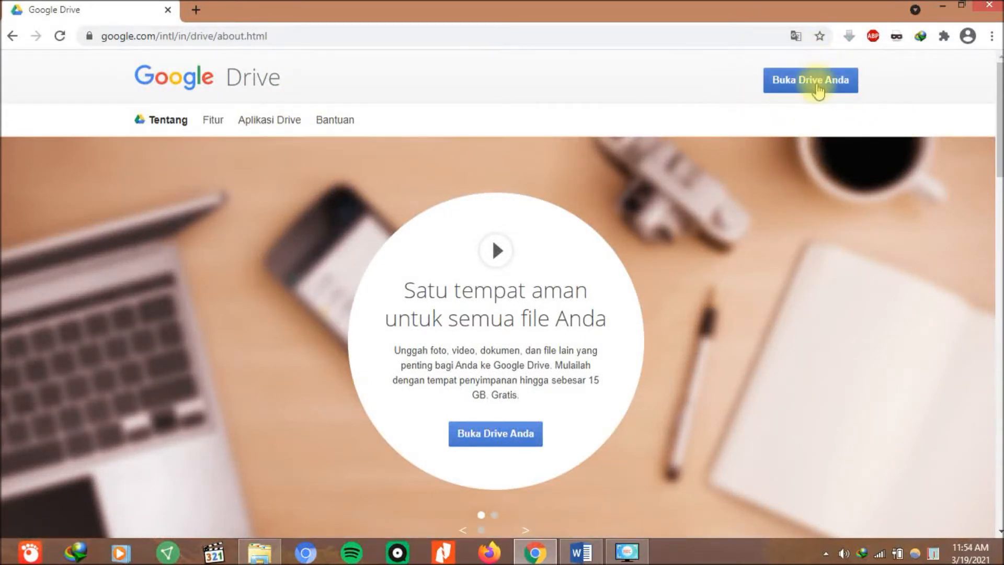
{"action": "left_click", "coordinate": [817, 86]}
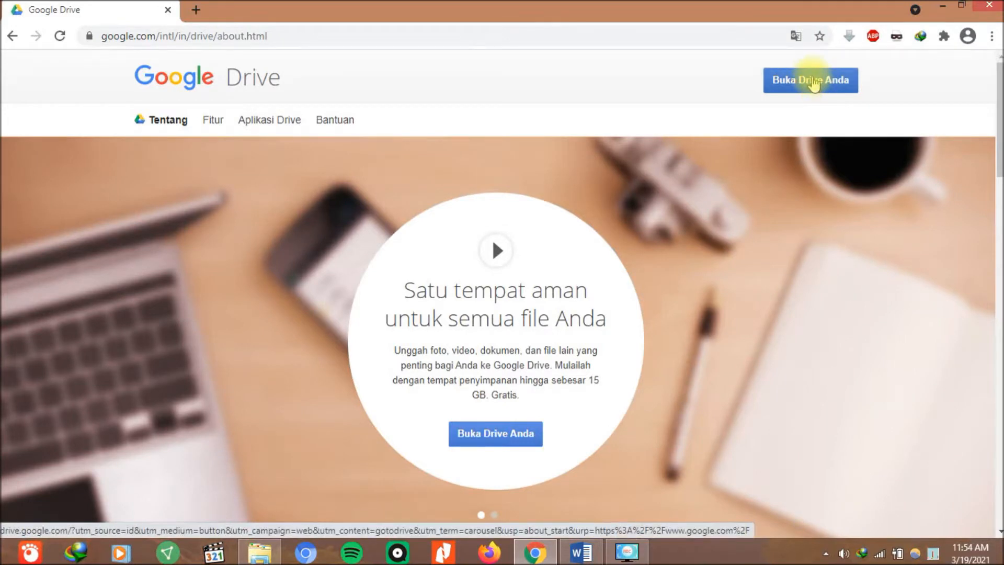
{"action": "left_click", "coordinate": [813, 83]}
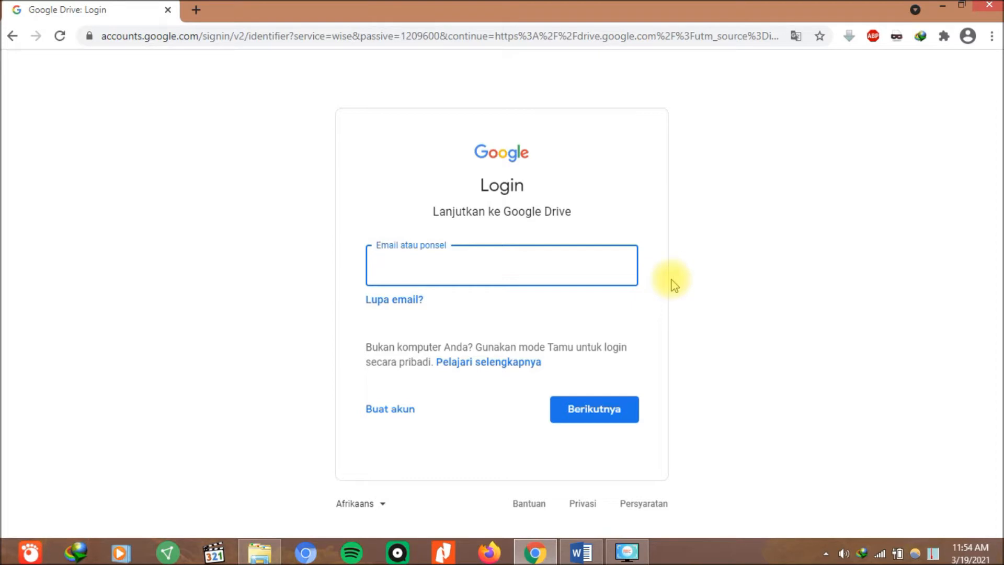
Sign in with the suggested account e-mail and the account password.
{"action": "type", "text": "ip"}
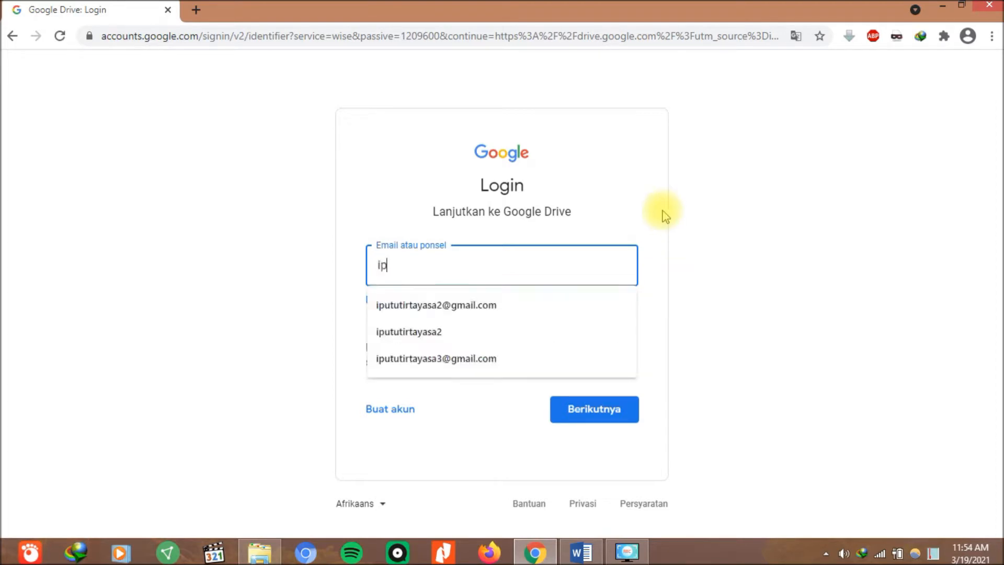
{"action": "key", "text": "Down"}
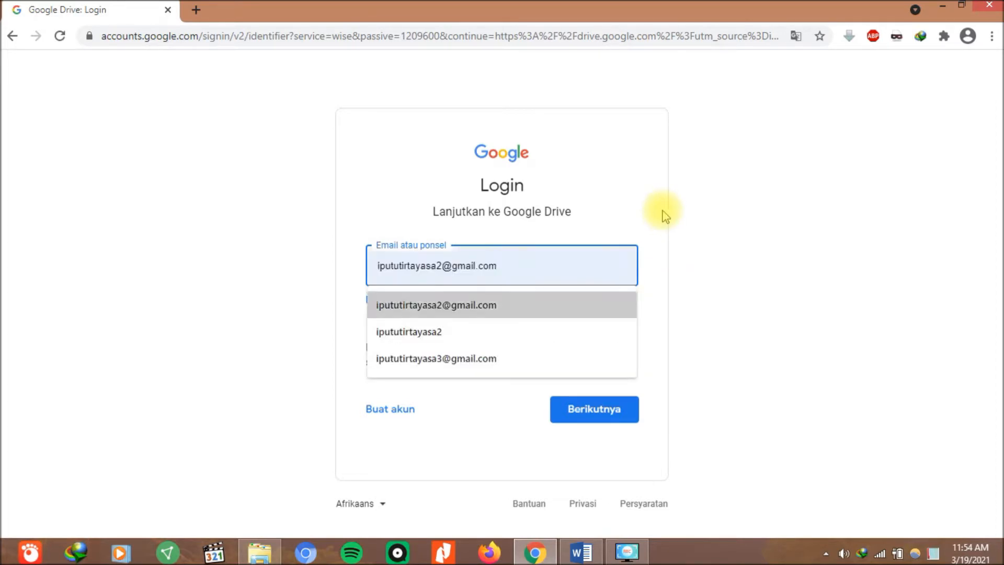
{"action": "left_click", "coordinate": [601, 306]}
{"action": "left_click", "coordinate": [594, 406]}
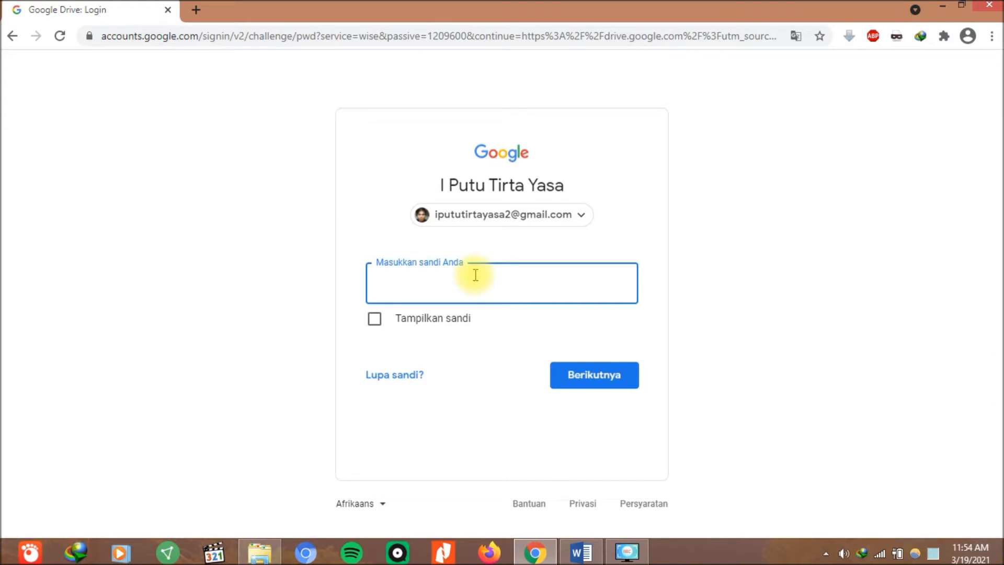
{"action": "type", "text": "•••••••••••"}
{"action": "left_click", "coordinate": [590, 391]}
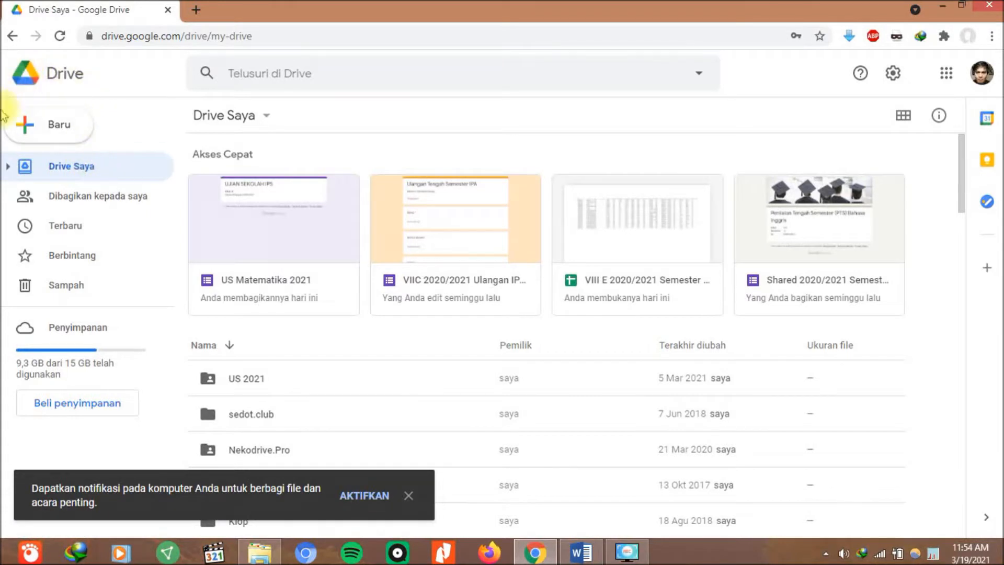
Create a blank Google Form from Drive's New menu.
{"action": "left_click", "coordinate": [60, 128]}
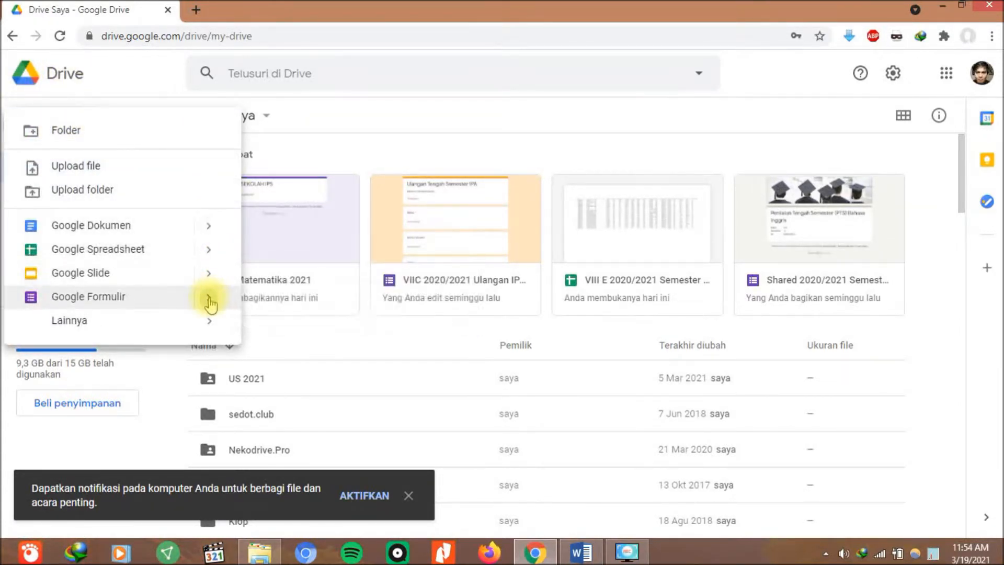
{"action": "mouse_move", "coordinate": [210, 304]}
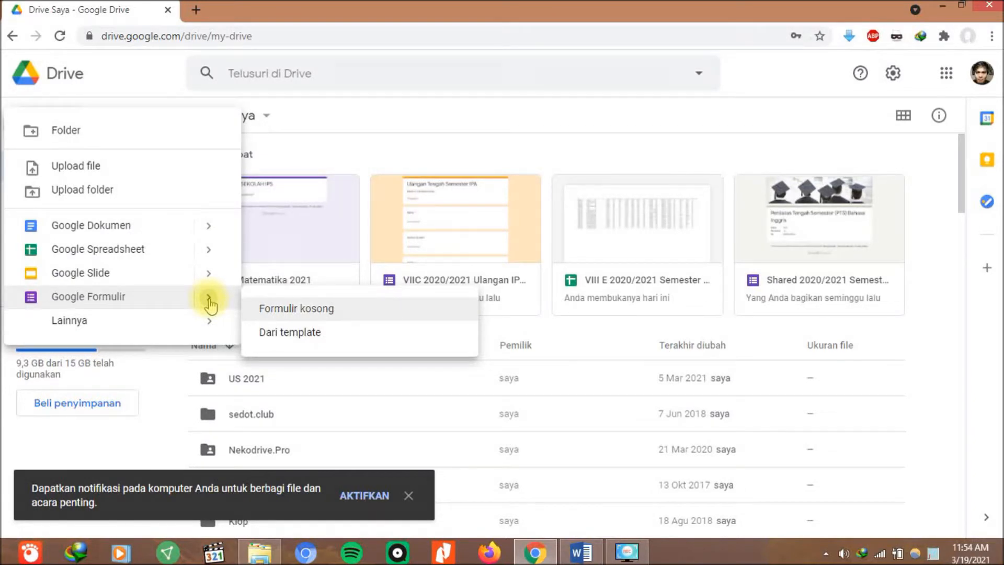
{"action": "left_click", "coordinate": [351, 311]}
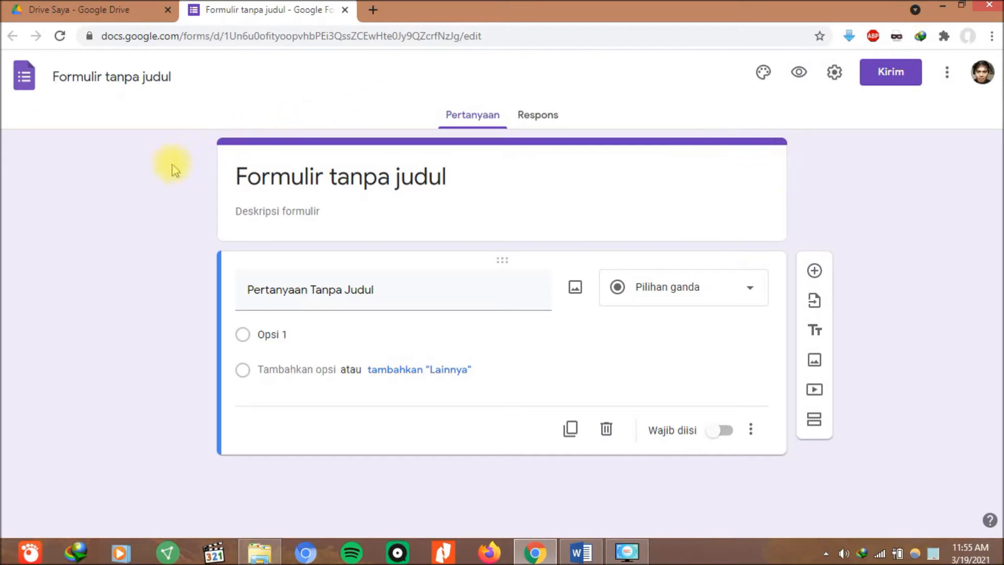
Rename the untitled form file to 'US IPS 2021'.
{"action": "left_click", "coordinate": [94, 80]}
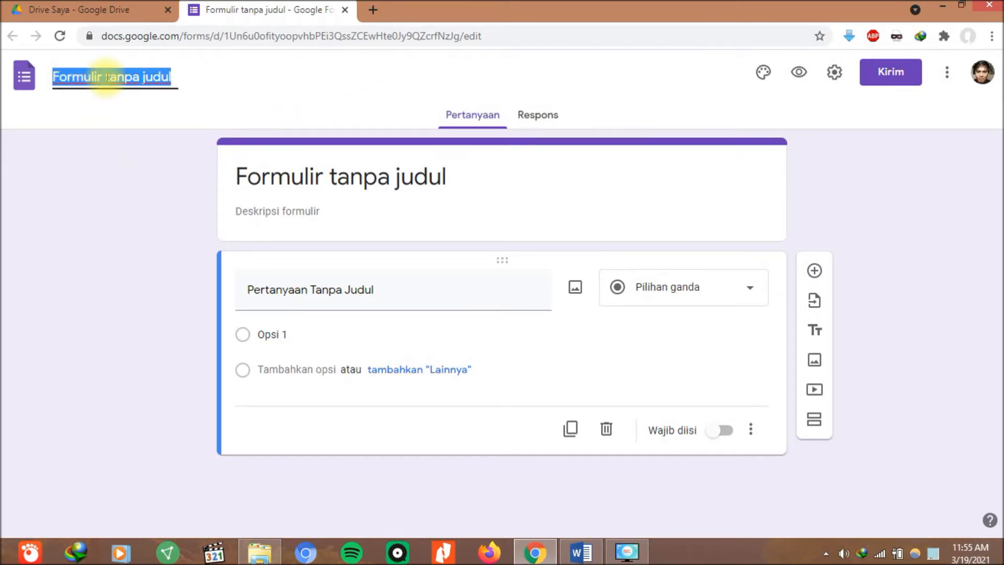
{"action": "type", "text": "US"}
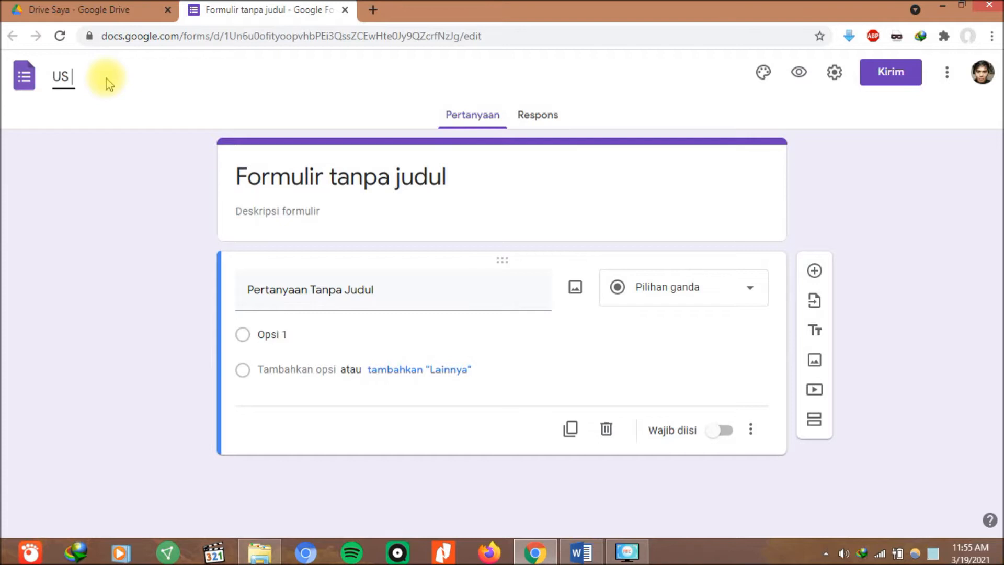
{"action": "type", "text": "IPS 2021"}
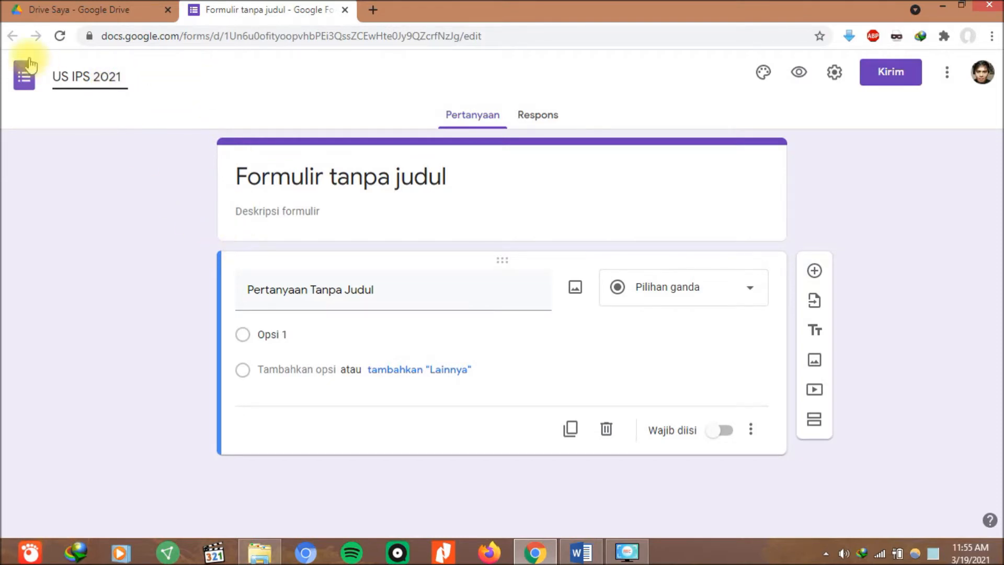
Change the form heading to 'UJIAN SEKOLAH IPS 2021'.
{"action": "left_click", "coordinate": [391, 179]}
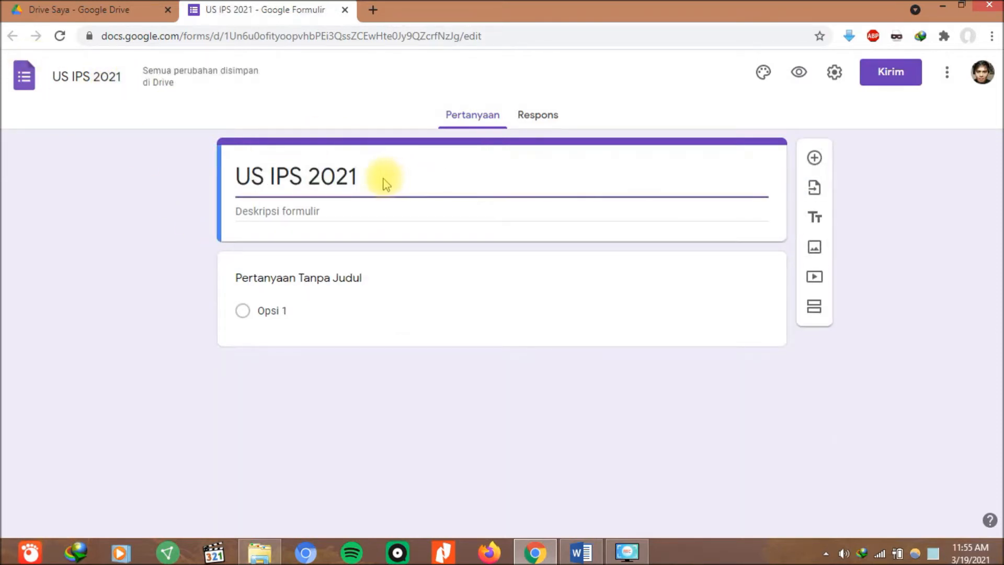
{"action": "left_click_drag", "start_coordinate": [237, 177], "coordinate": [370, 185]}
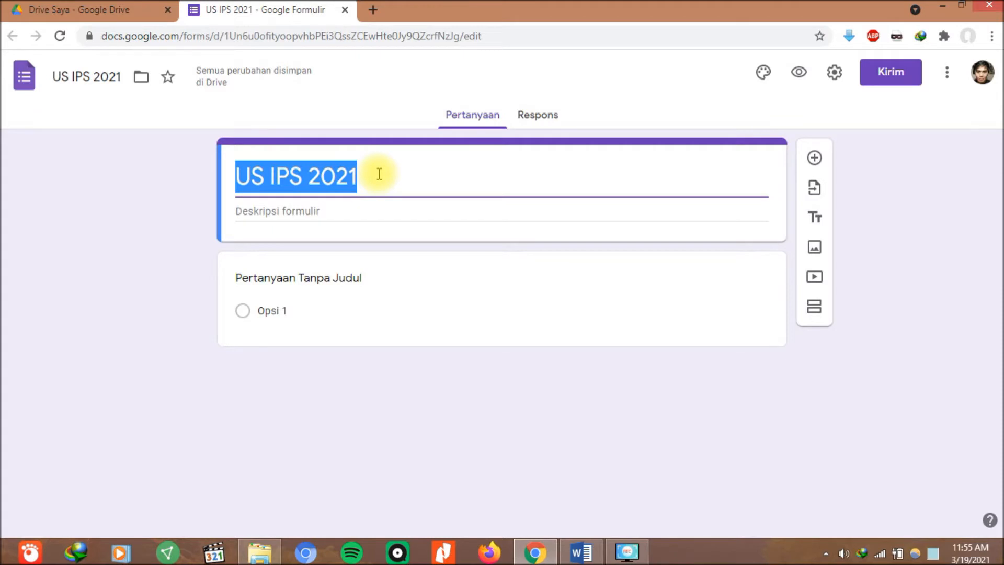
{"action": "left_click", "coordinate": [379, 174]}
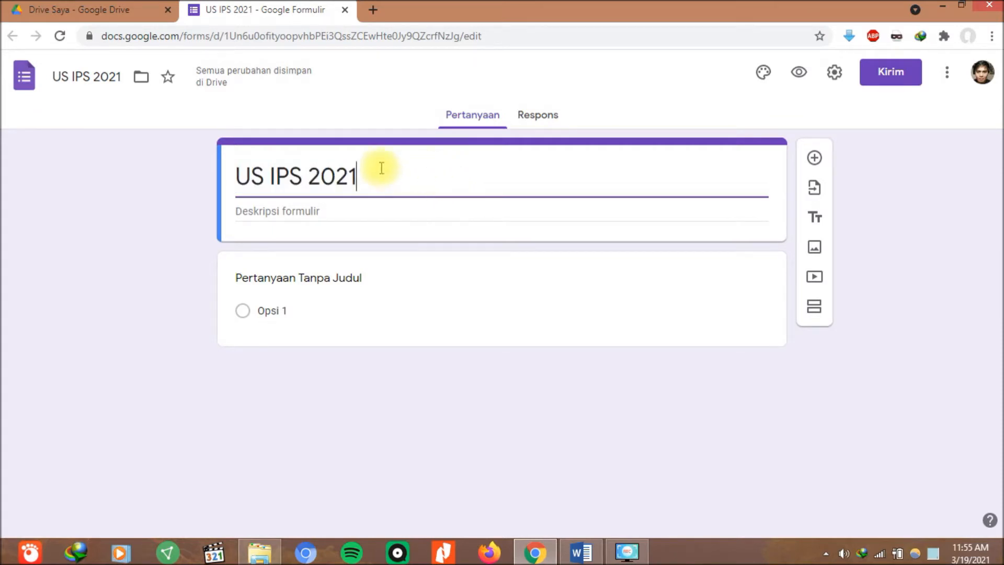
{"action": "left_click", "coordinate": [250, 176]}
{"action": "type", "text": "jian"}
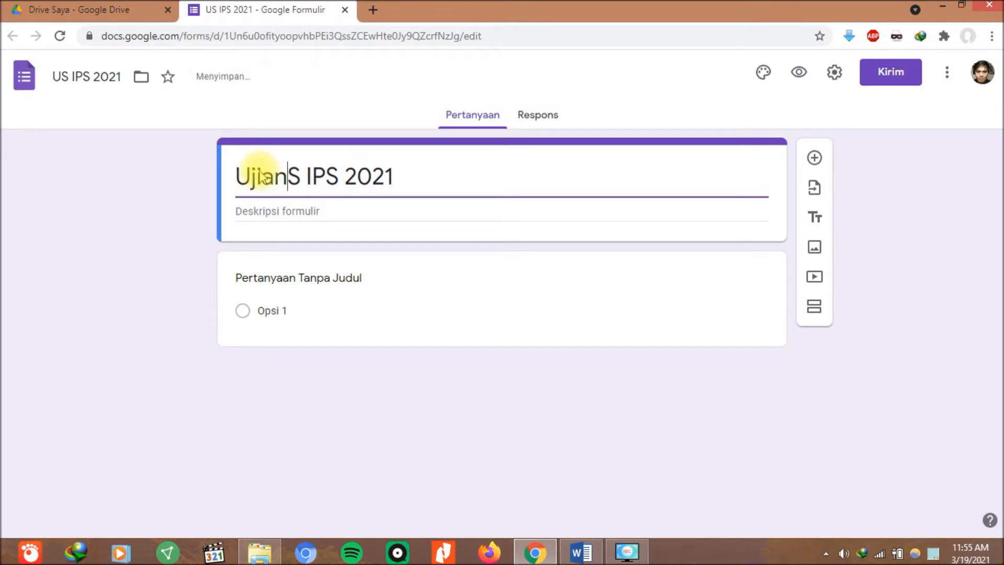
{"action": "key", "text": "BackSpace"}
{"action": "key", "text": "BackSpace"}
{"action": "key", "text": "BackSpace"}
{"action": "key", "text": "BackSpace"}
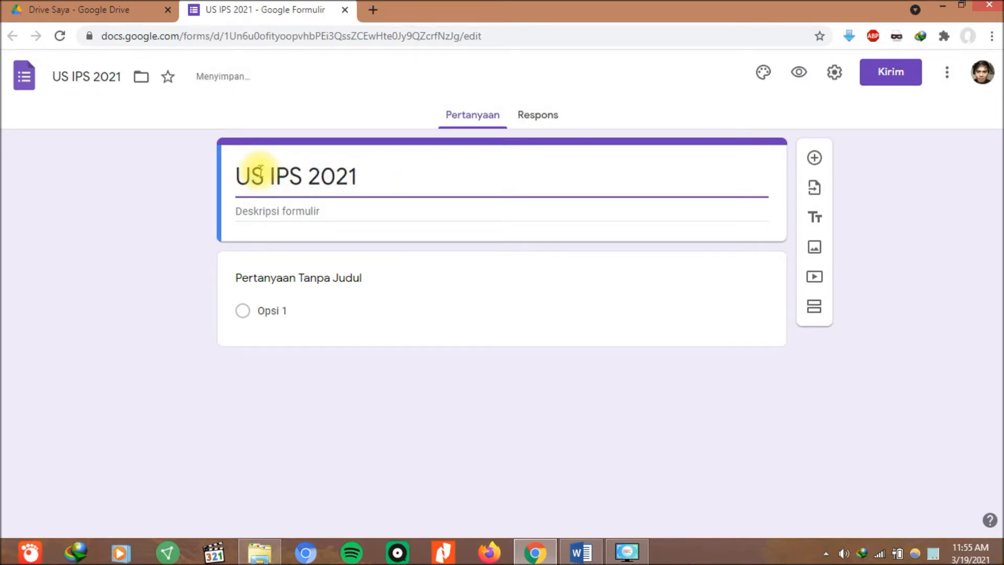
{"action": "type", "text": "JIAN "}
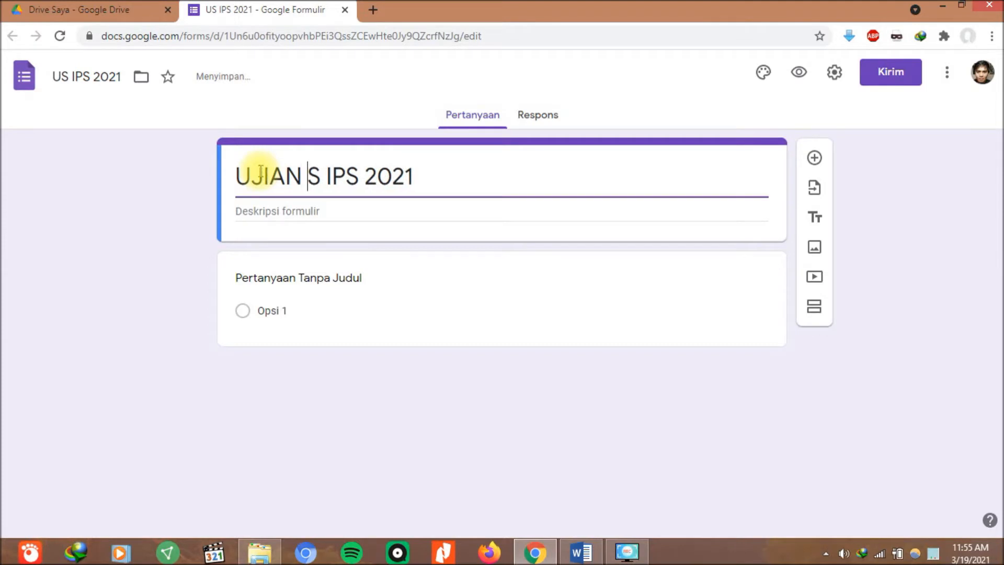
{"action": "type", "text": "SSE"}
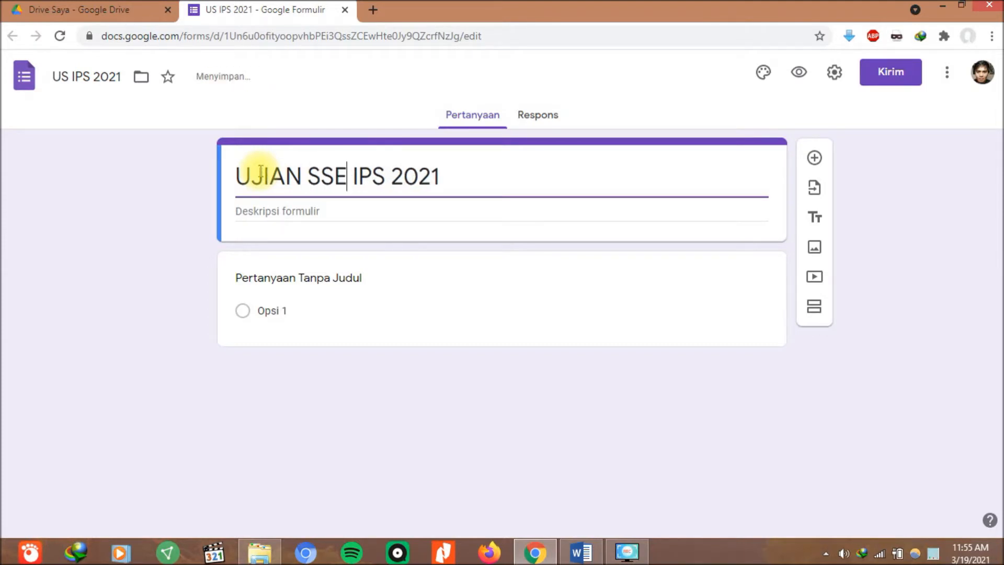
{"action": "key", "text": "BackSpace"}
{"action": "key", "text": "BackSpace"}
{"action": "type", "text": "EKOLAH"}
{"action": "key", "text": "Right"}
{"action": "key", "text": "Right"}
{"action": "key", "text": "Right"}
{"action": "key", "text": "Right"}
{"action": "key", "text": "Right"}
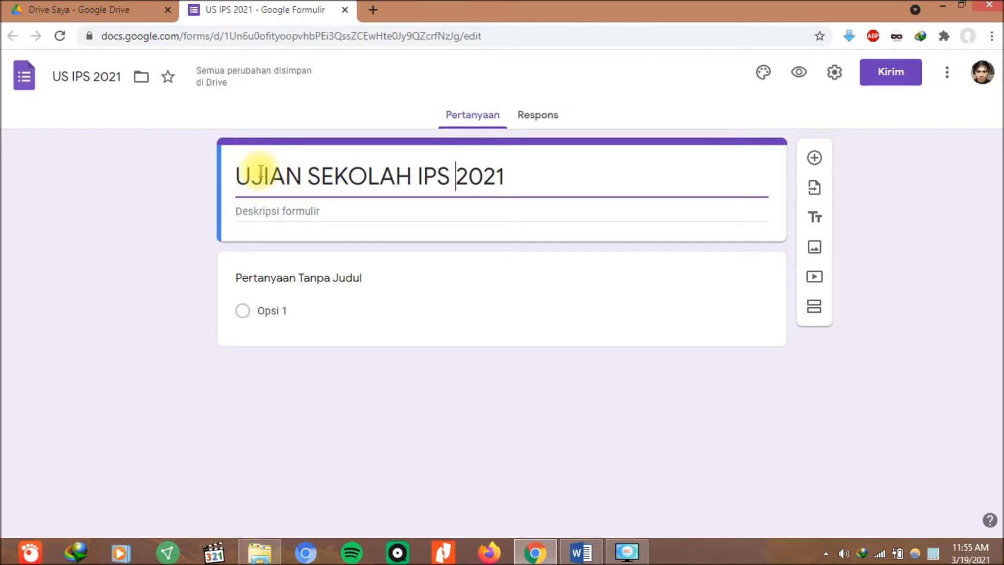
{"action": "left_click", "coordinate": [248, 211]}
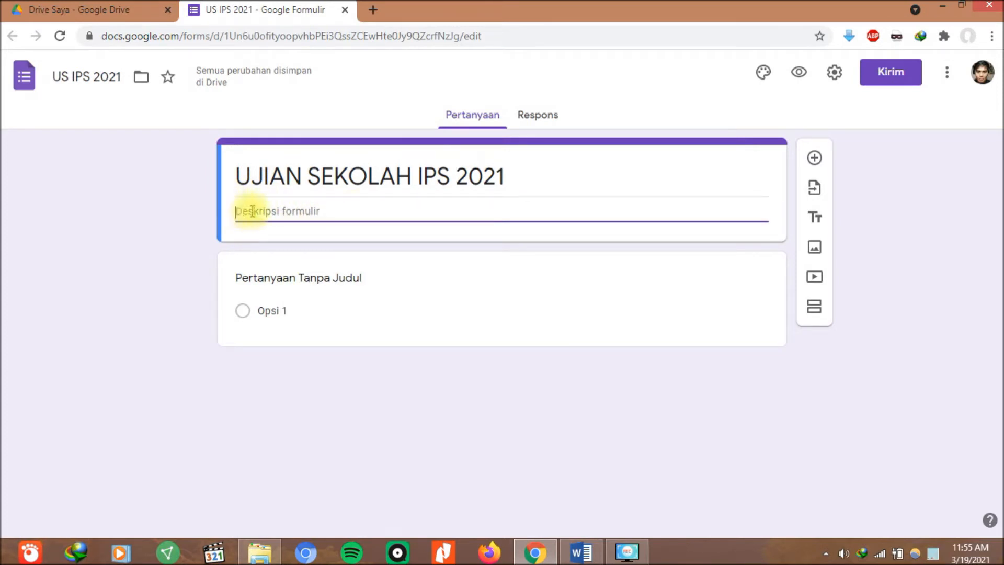
Copy the four exam-info lines (subject, class/semester, date, time) from the Word exam header.
{"action": "left_click", "coordinate": [581, 544]}
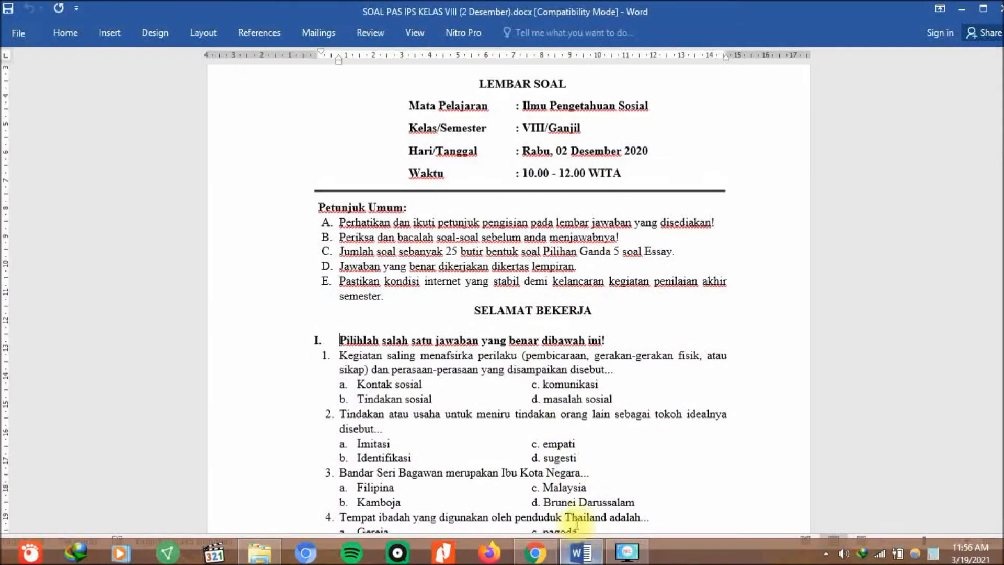
{"action": "scroll", "coordinate": [415, 107], "scroll_direction": "up", "scroll_amount": 1}
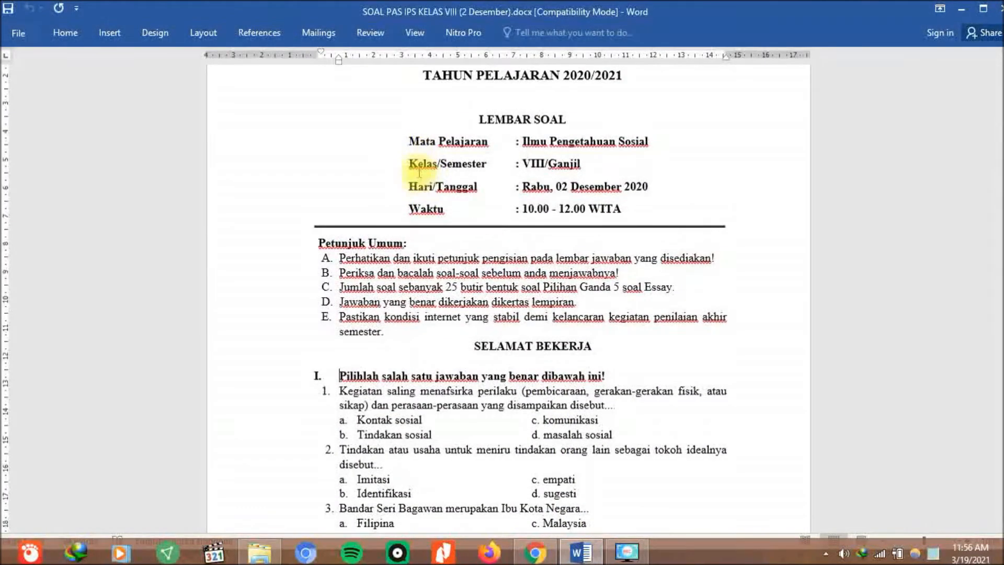
{"action": "left_click", "coordinate": [408, 141]}
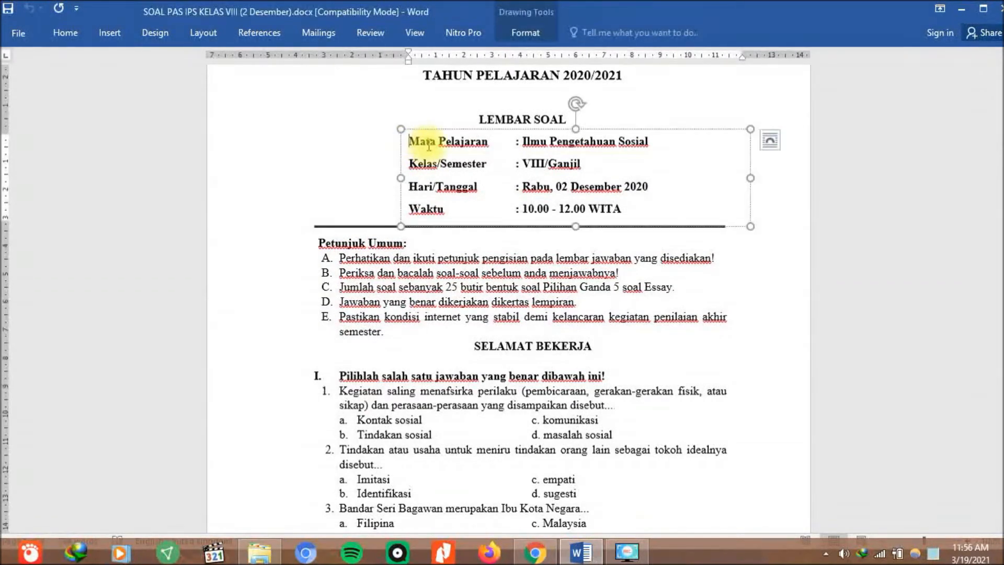
{"action": "left_click_drag", "start_coordinate": [413, 142], "coordinate": [633, 218]}
{"action": "right_click", "coordinate": [621, 209]}
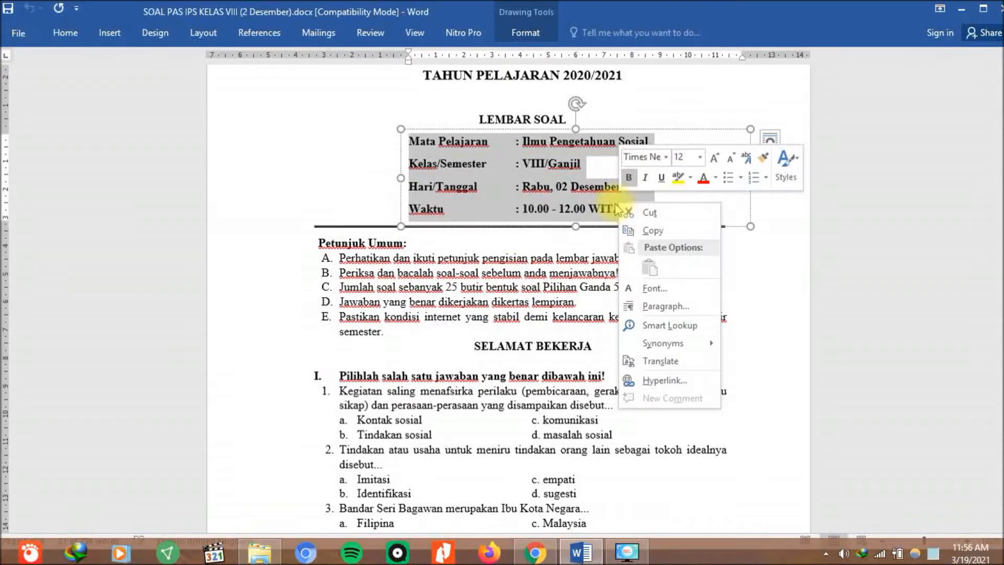
{"action": "left_click", "coordinate": [642, 231]}
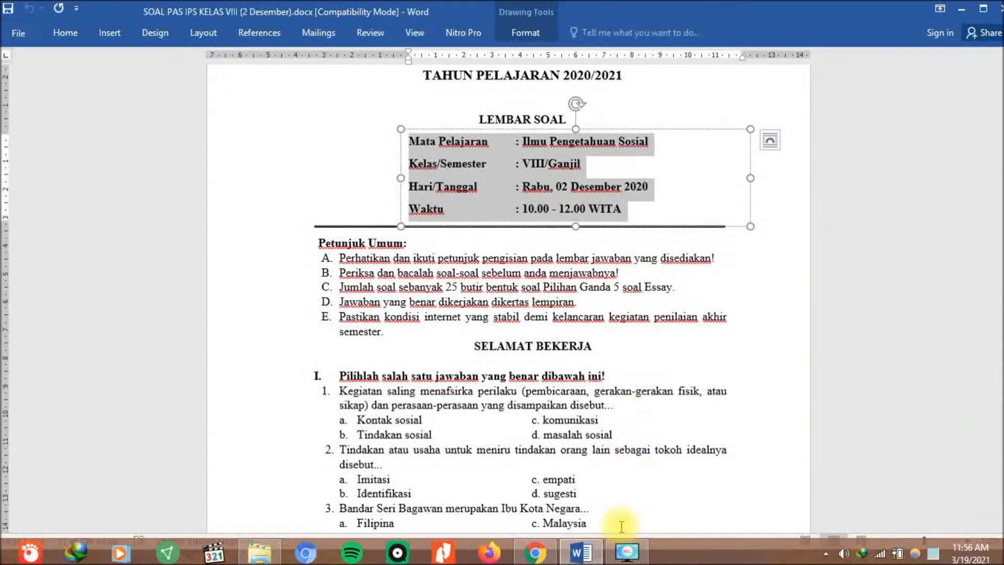
{"action": "left_click", "coordinate": [534, 552]}
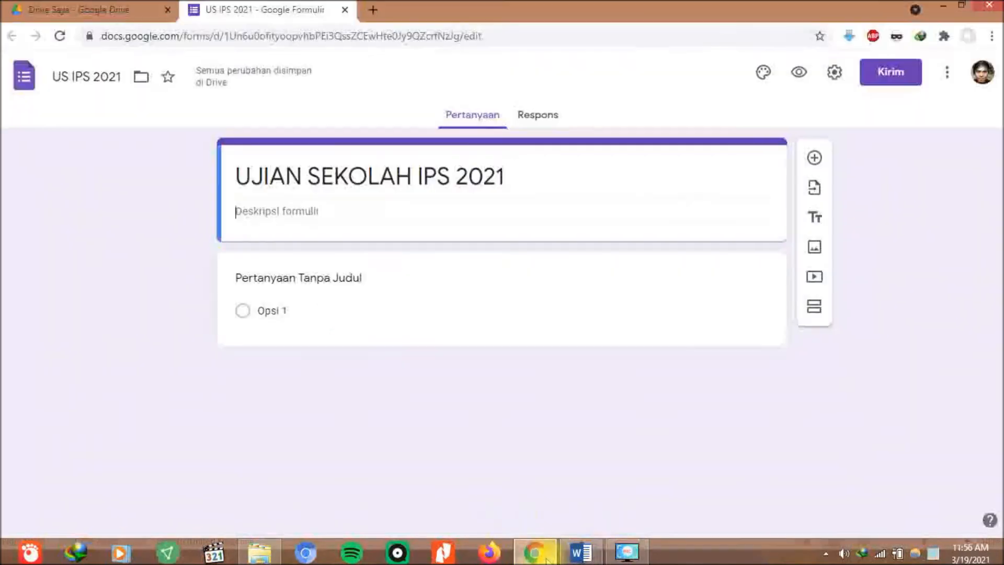
Paste the exam-info lines into the form description and tidy the spacing.
{"action": "right_click", "coordinate": [268, 211]}
{"action": "left_click", "coordinate": [298, 293]}
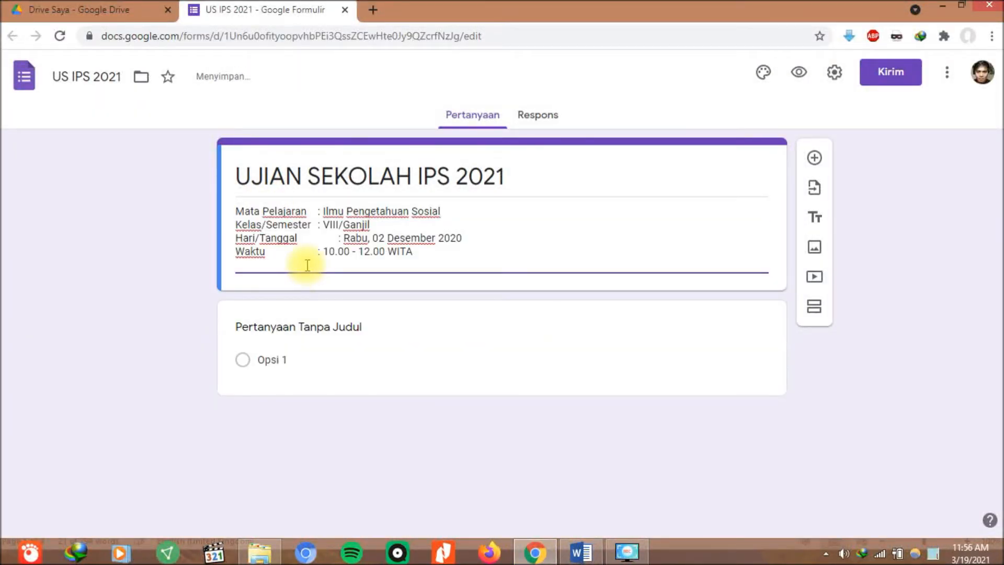
{"action": "key", "text": "BackSpace"}
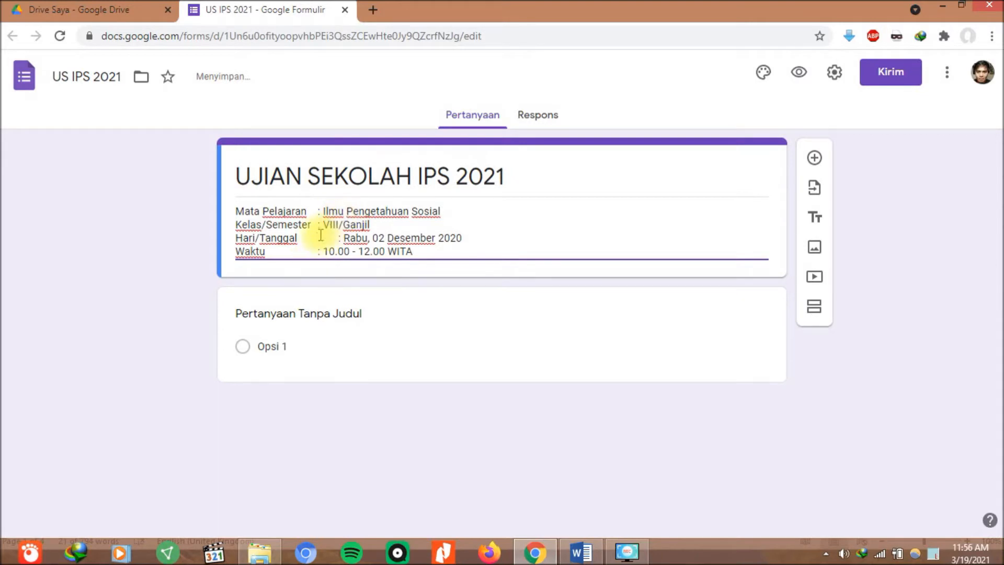
{"action": "key", "text": "Delete"}
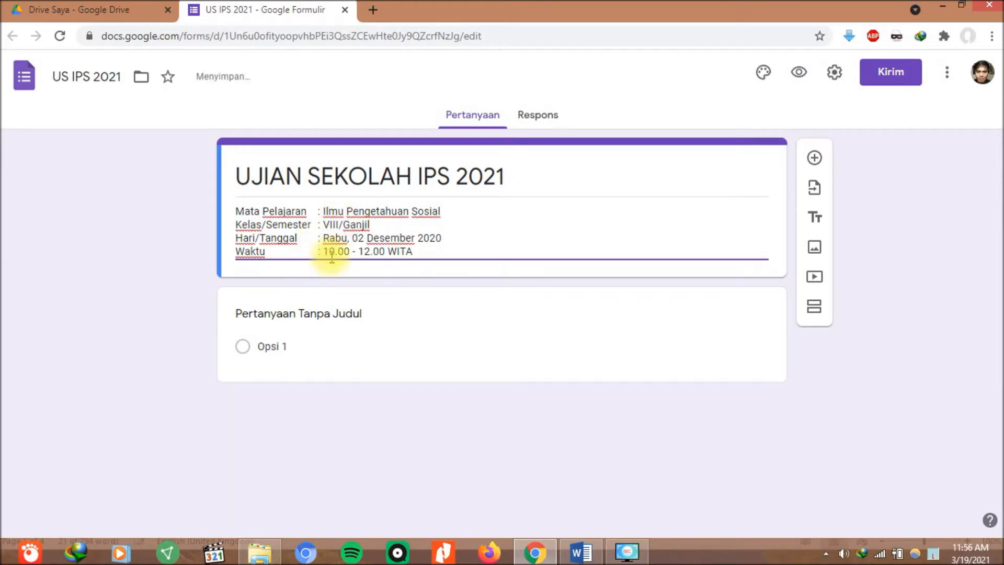
Delete the Hari/Tanggal and Waktu lines, keeping the subject and class/semester lines.
{"action": "left_click", "coordinate": [234, 251]}
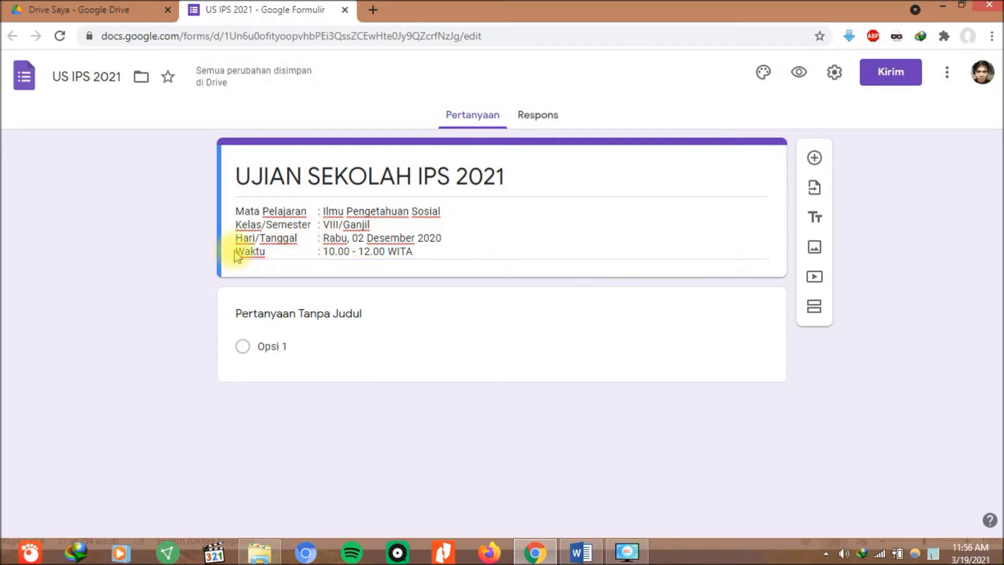
{"action": "left_click", "coordinate": [240, 245]}
{"action": "left_click", "coordinate": [271, 240]}
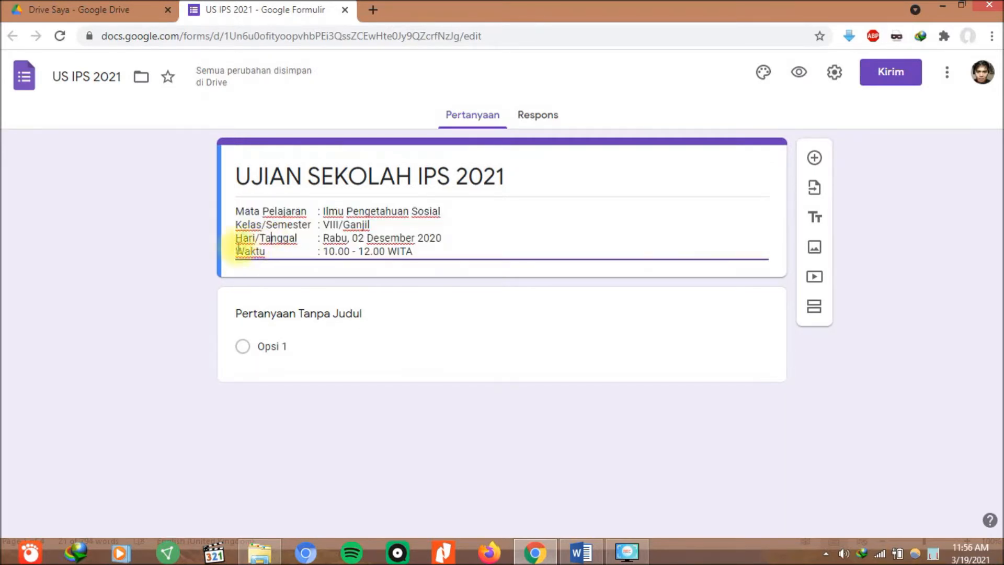
{"action": "left_click", "coordinate": [235, 244]}
{"action": "left_click", "coordinate": [243, 240]}
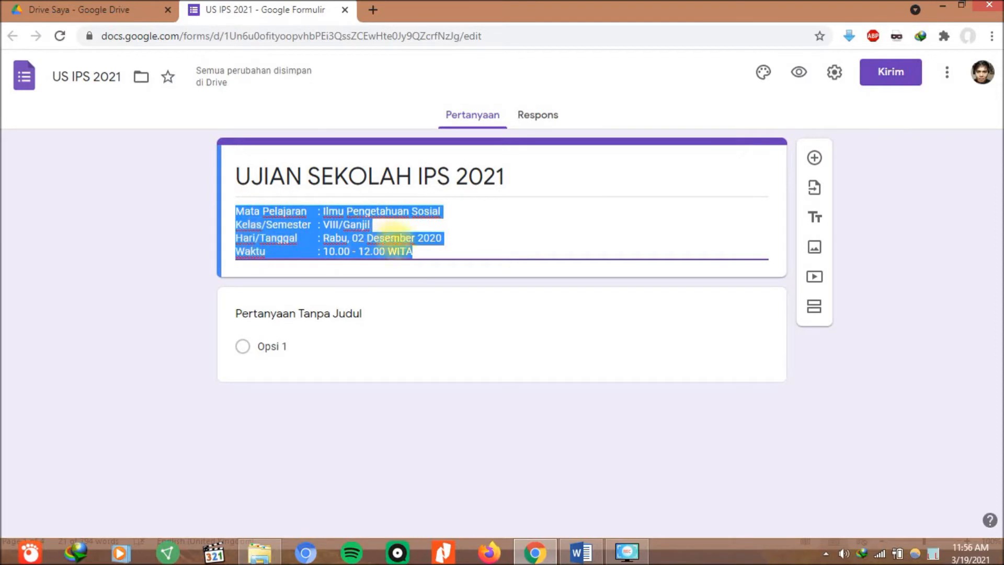
{"action": "left_click", "coordinate": [446, 248]}
{"action": "left_click_drag", "start_coordinate": [459, 237], "coordinate": [297, 251]}
{"action": "left_click_drag", "start_coordinate": [445, 250], "coordinate": [230, 238]}
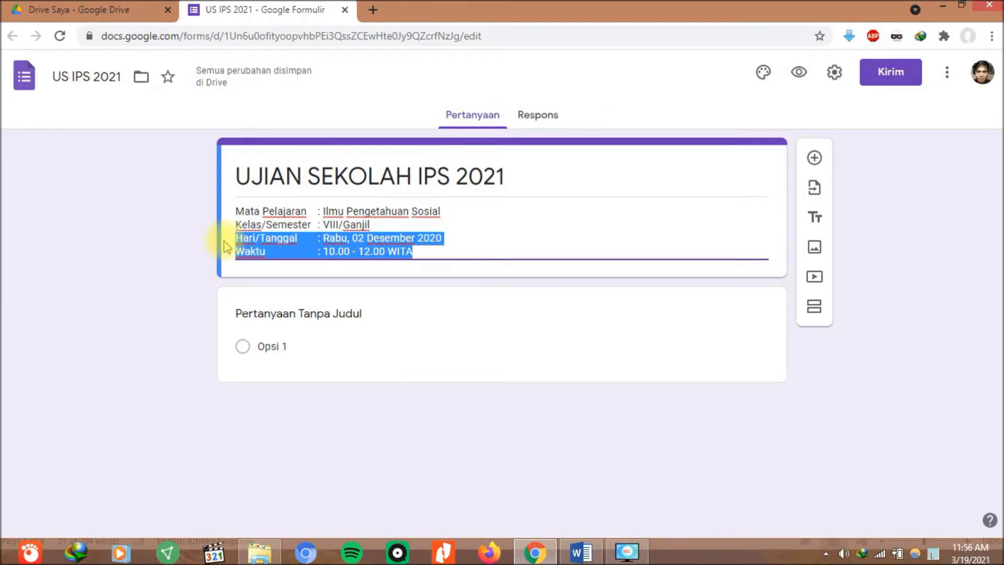
{"action": "key", "text": "BackSpace"}
{"action": "key", "text": "BackSpace"}
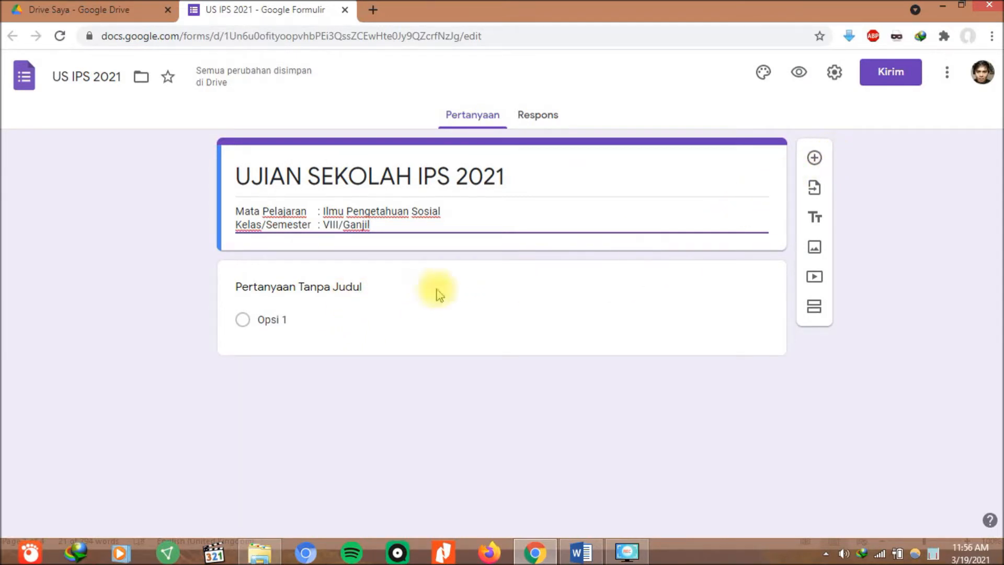
{"action": "left_click", "coordinate": [314, 286]}
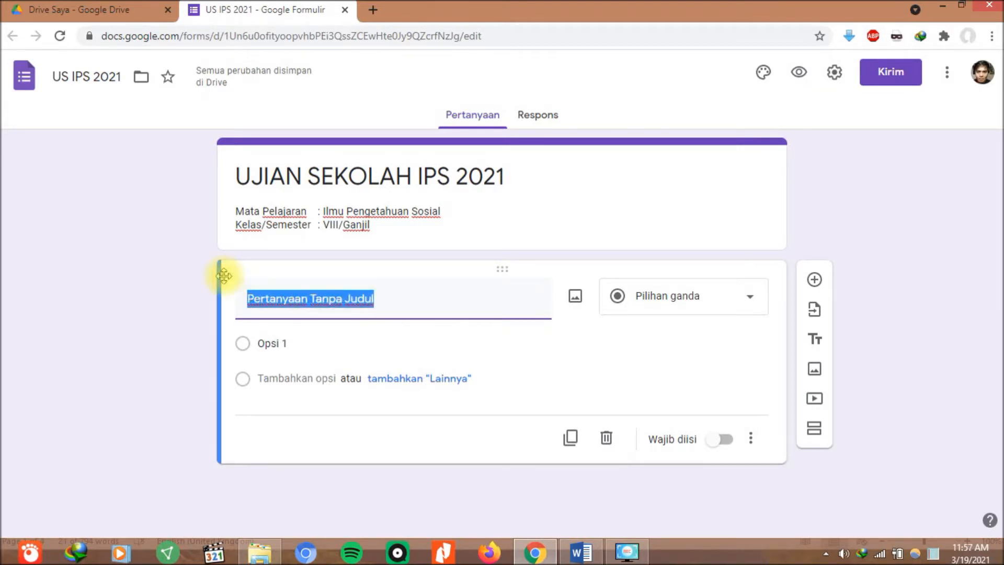
Make the first question a required short-answer 'Nama' question, then add a new question below.
{"action": "key", "text": "BackSpace"}
{"action": "type", "text": "n"}
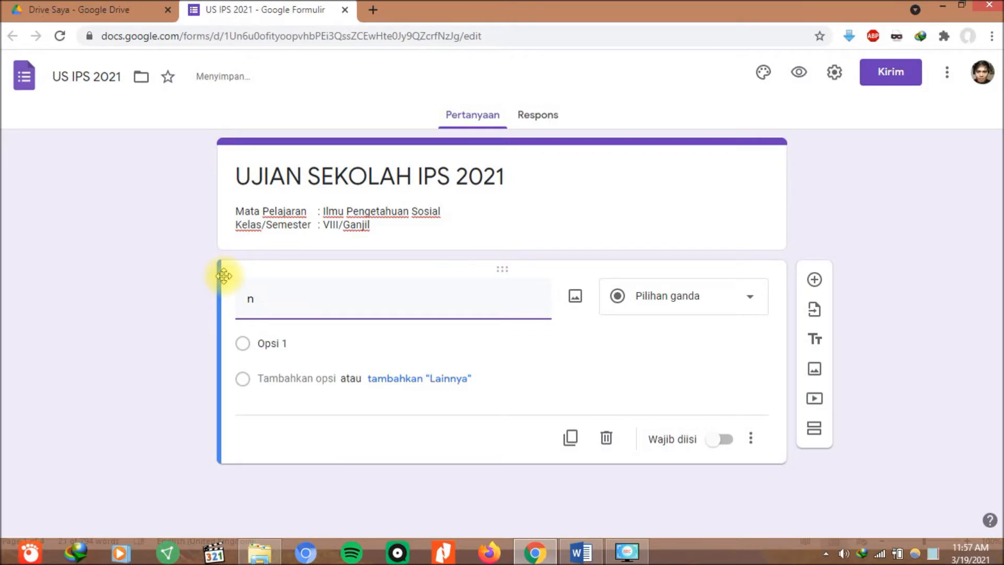
{"action": "key", "text": "BackSpace"}
{"action": "type", "text": "n"}
{"action": "key", "text": "BackSpace"}
{"action": "key", "text": "BackSpace"}
{"action": "key", "text": "BackSpace"}
{"action": "type", "text": "Nama"}
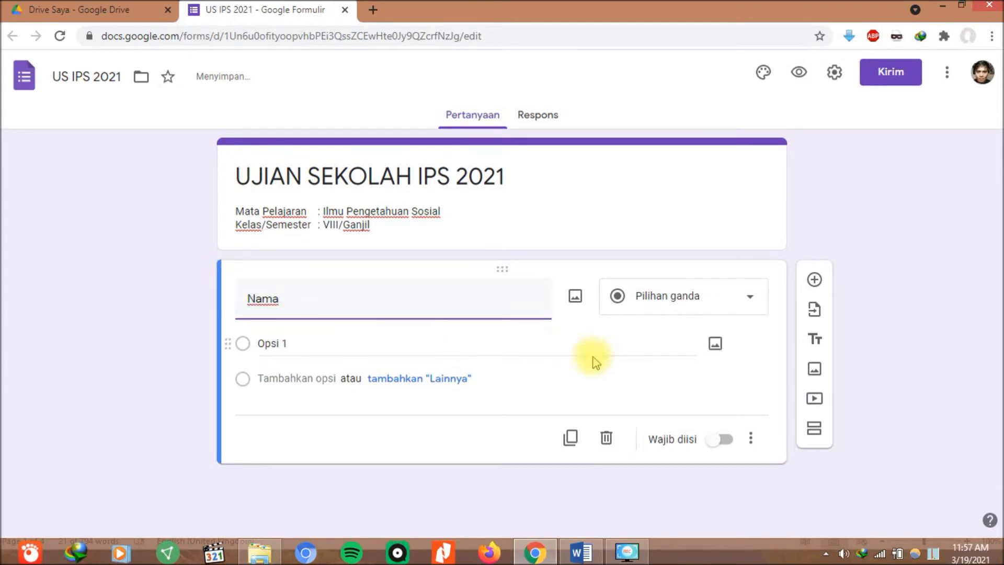
{"action": "left_click", "coordinate": [456, 352]}
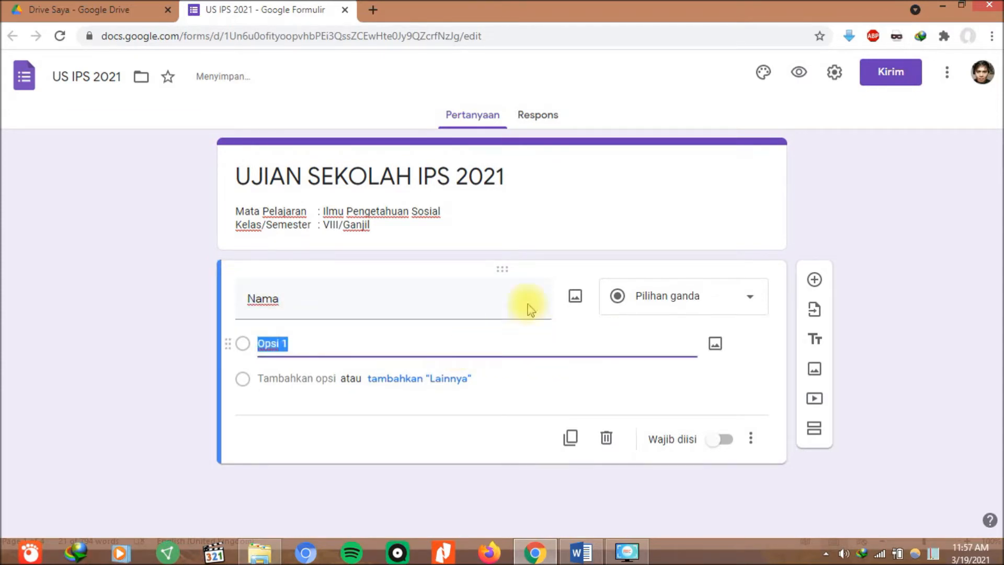
{"action": "left_click", "coordinate": [666, 297]}
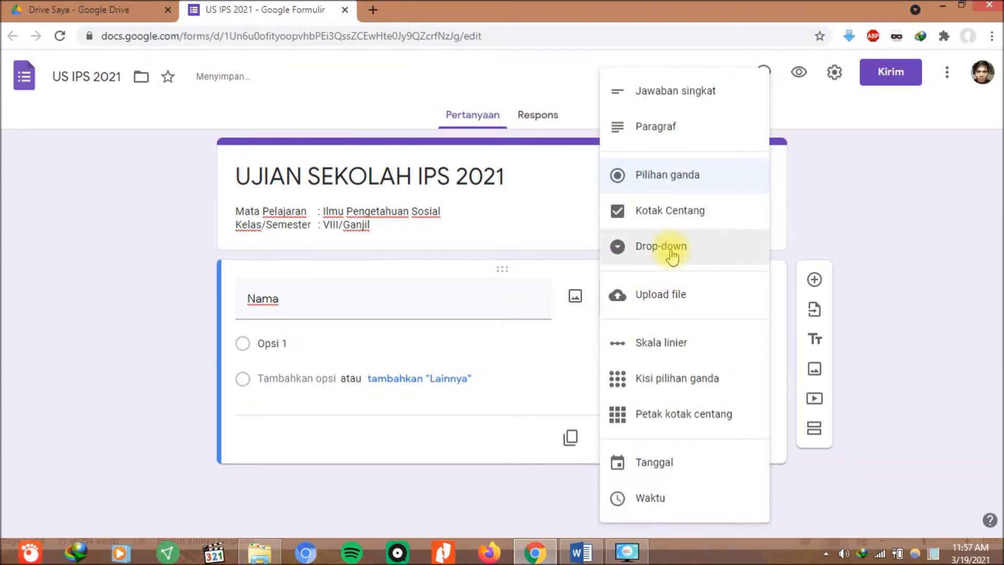
{"action": "left_click", "coordinate": [668, 93]}
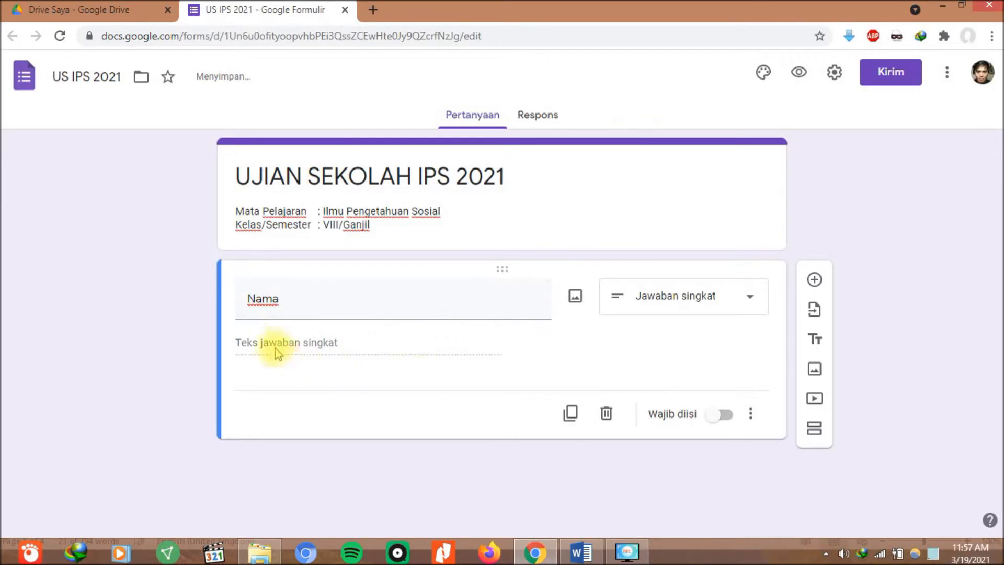
{"action": "left_click", "coordinate": [725, 421]}
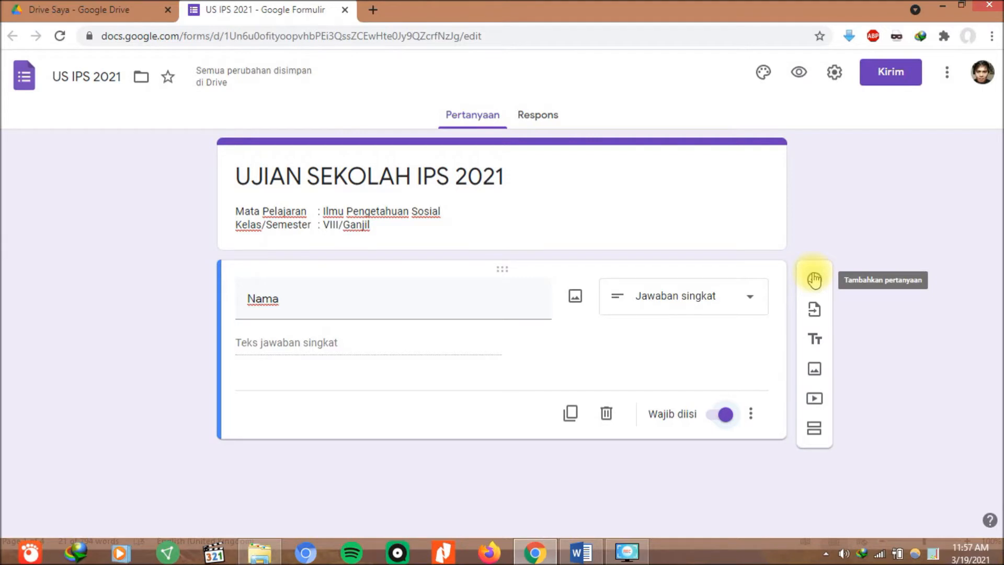
{"action": "left_click", "coordinate": [814, 279]}
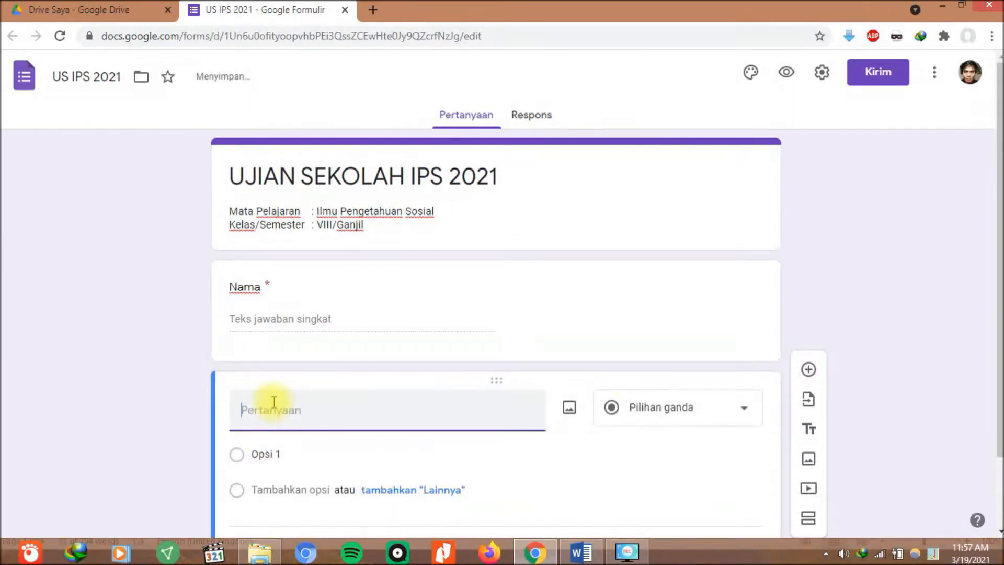
Title the question 'Kelas' with options IXA, IXB, IXC, IXD, IXE and IXF.
{"action": "type", "text": "Kelas"}
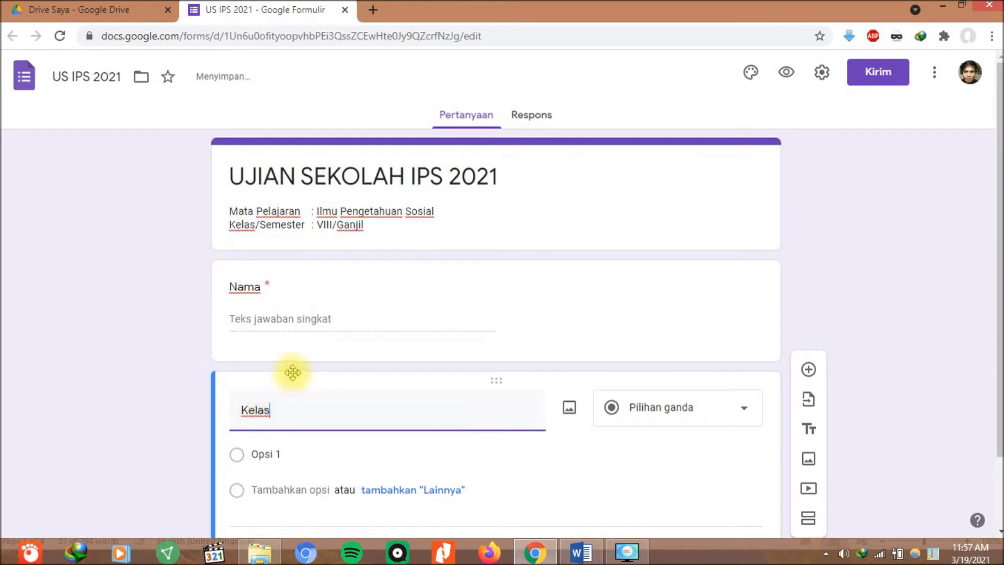
{"action": "scroll", "coordinate": [366, 366], "scroll_direction": "down", "scroll_amount": 1}
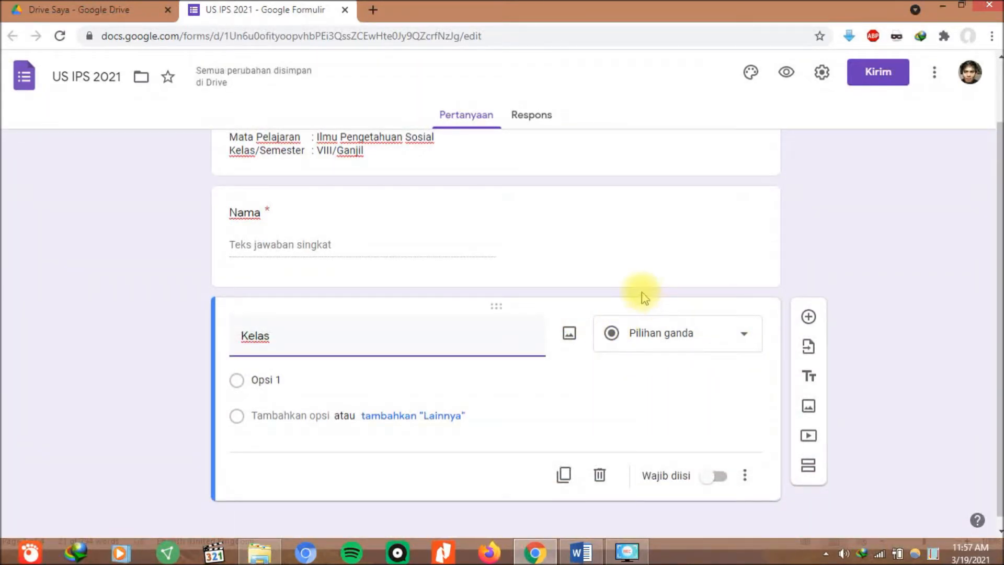
{"action": "left_click", "coordinate": [272, 381]}
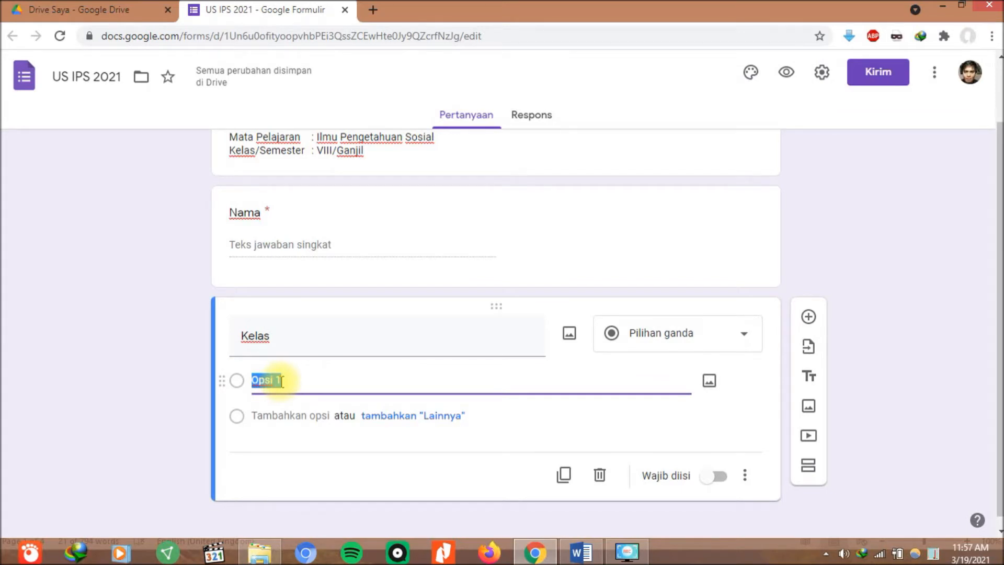
{"action": "type", "text": "IXA"}
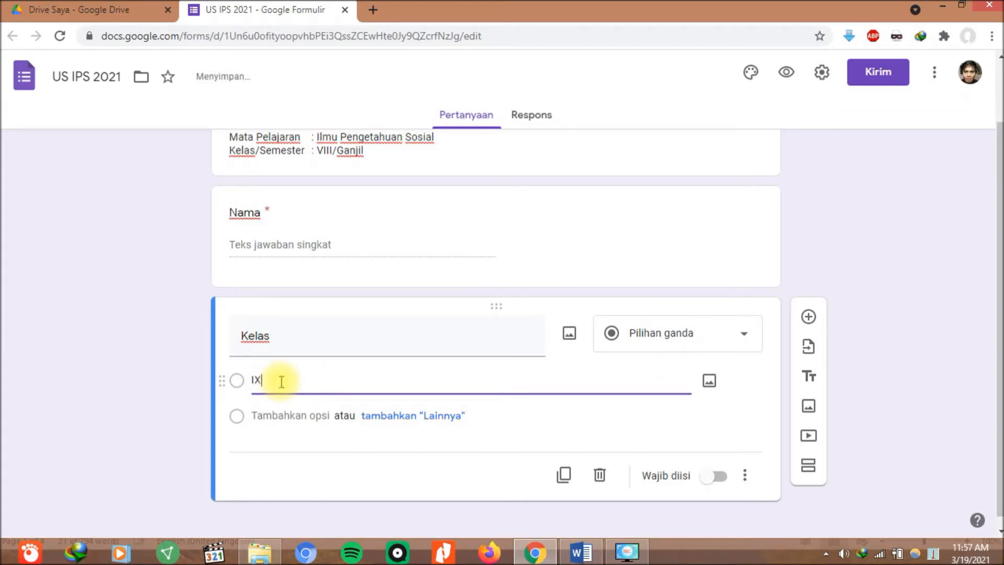
{"action": "left_click", "coordinate": [280, 416]}
{"action": "type", "text": "IXB"}
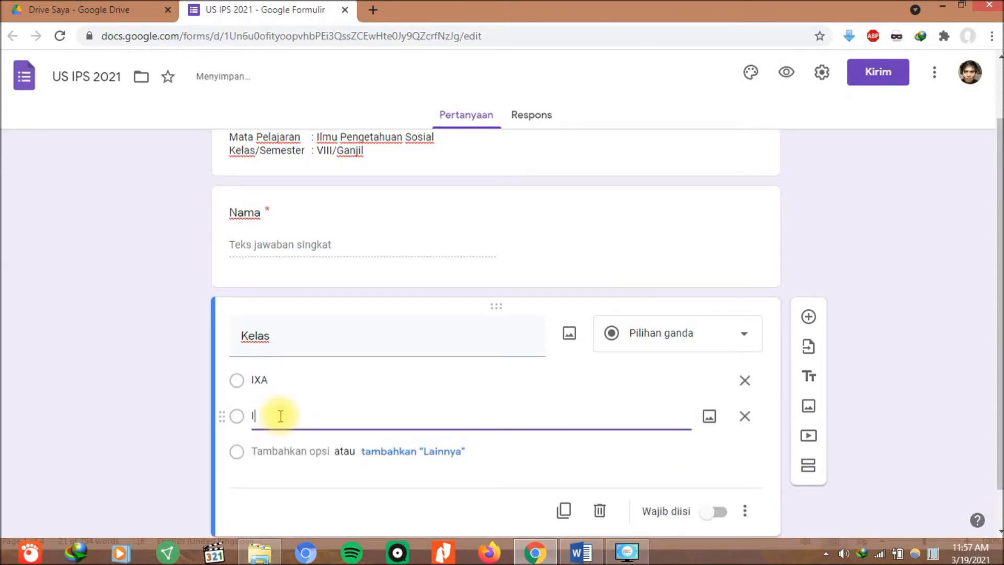
{"action": "left_click", "coordinate": [284, 449]}
{"action": "type", "text": "IXC"}
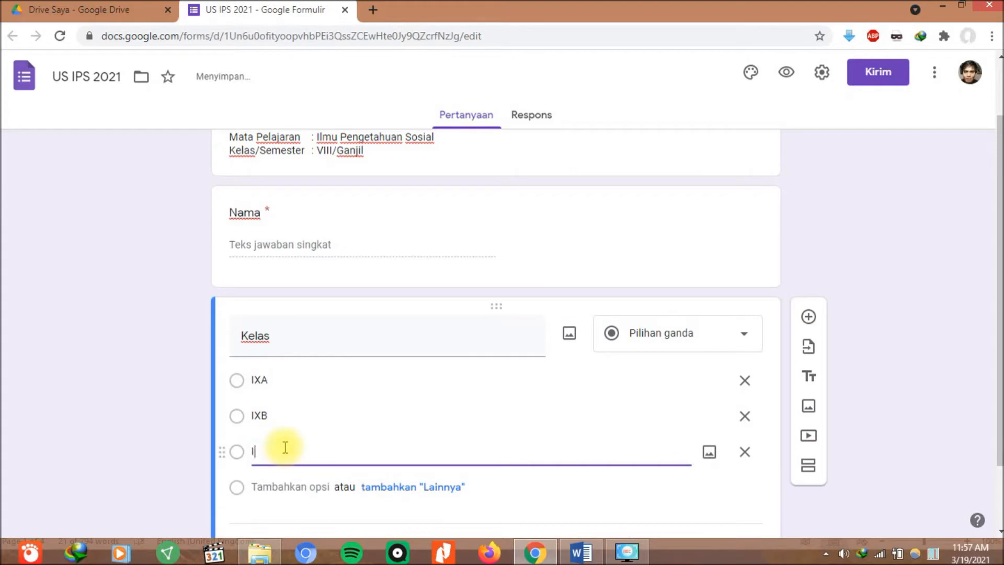
{"action": "left_click", "coordinate": [277, 481]}
{"action": "left_click", "coordinate": [279, 481]}
{"action": "type", "text": "IXD"}
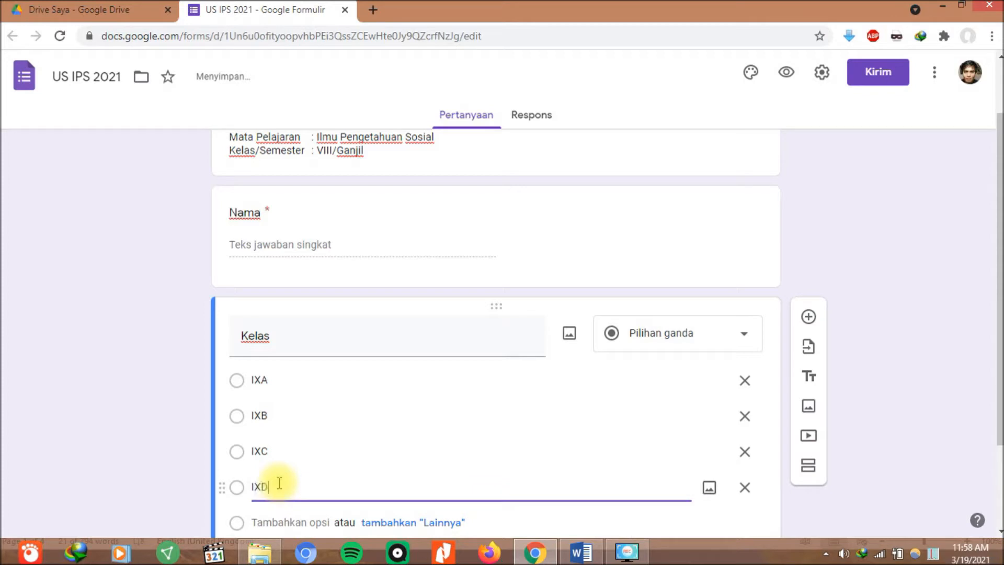
{"action": "left_click", "coordinate": [278, 522]}
{"action": "type", "text": "IXE"}
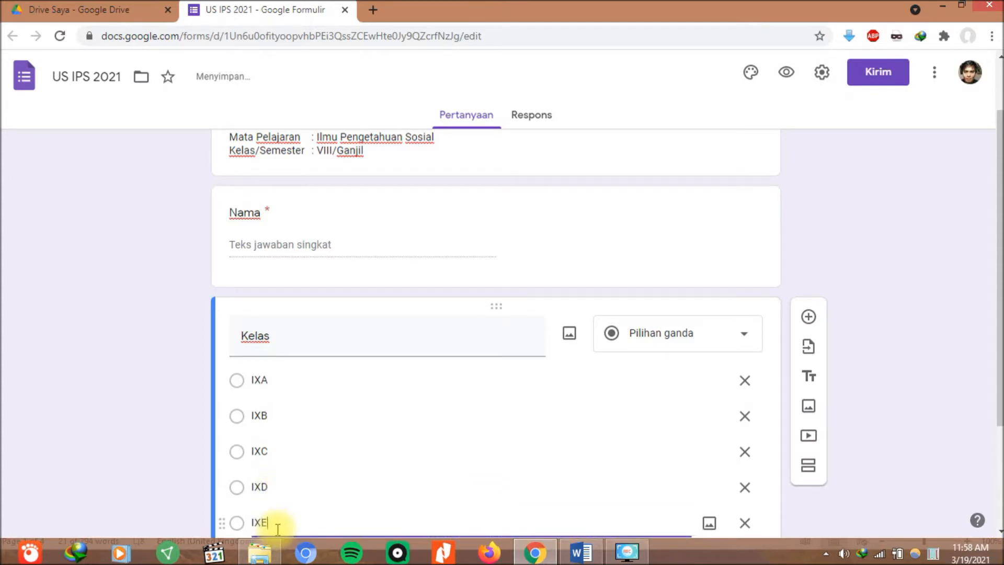
{"action": "scroll", "coordinate": [293, 517], "scroll_direction": "down", "scroll_amount": 3}
{"action": "left_click", "coordinate": [292, 412]}
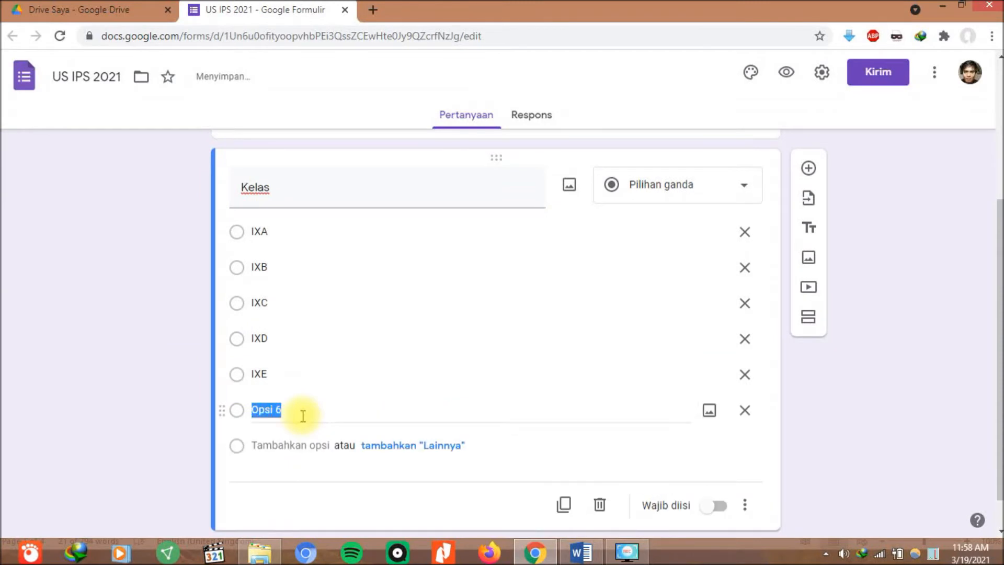
{"action": "type", "text": "IXF"}
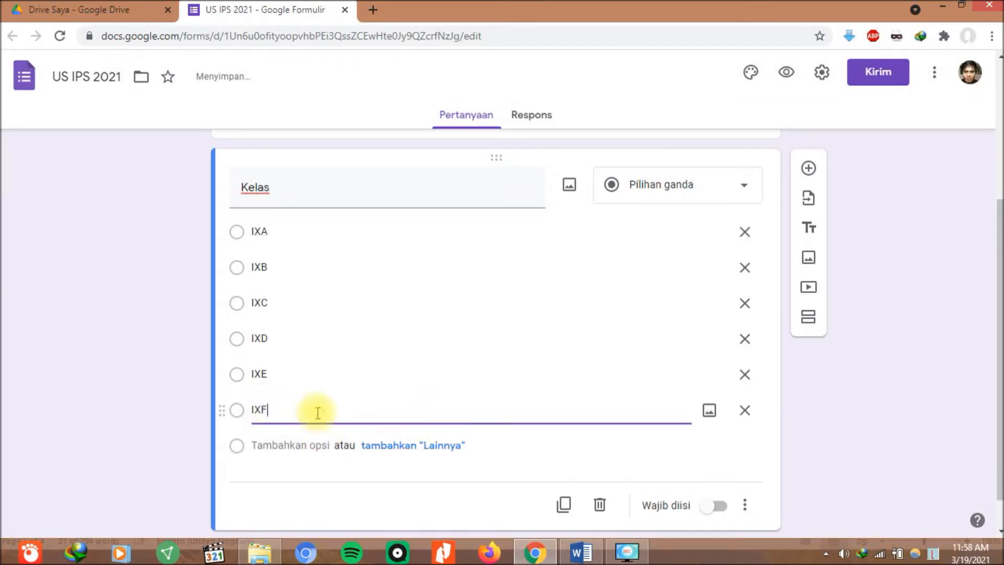
Make the Kelas question required.
{"action": "left_click", "coordinate": [719, 514]}
{"action": "scroll", "coordinate": [713, 468], "scroll_direction": "up", "scroll_amount": 1}
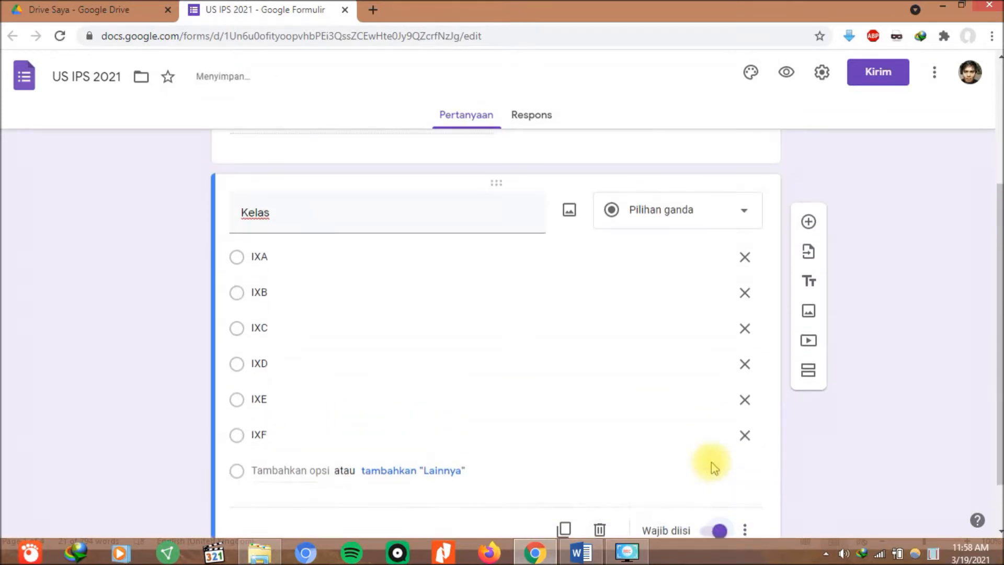
{"action": "scroll", "coordinate": [713, 468], "scroll_direction": "down", "scroll_amount": 1}
{"action": "scroll", "coordinate": [724, 447], "scroll_direction": "up", "scroll_amount": 1}
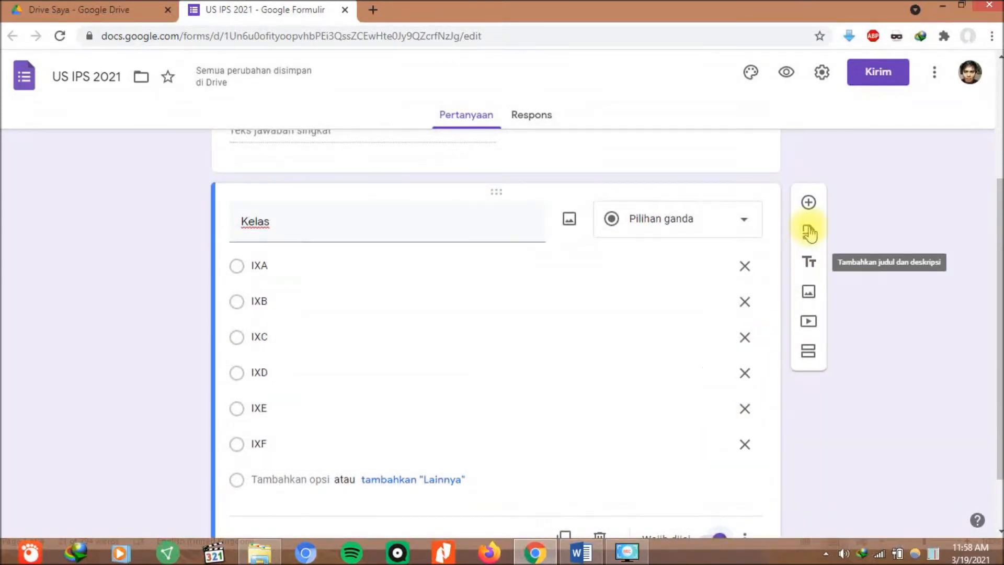
{"action": "scroll", "coordinate": [808, 198], "scroll_direction": "down", "scroll_amount": 1}
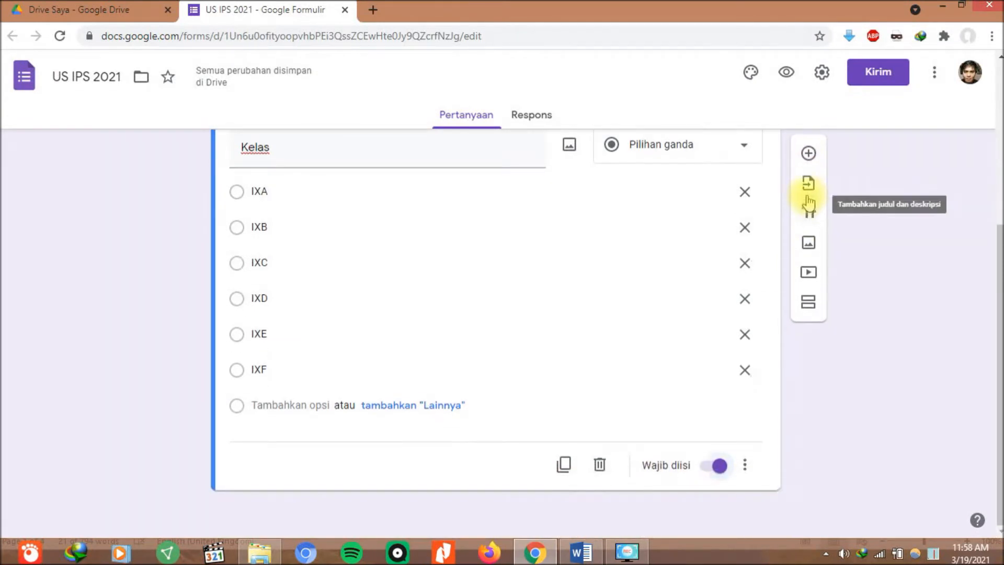
Add a required question titled 'No Absensi' after Kelas.
{"action": "left_click", "coordinate": [809, 158]}
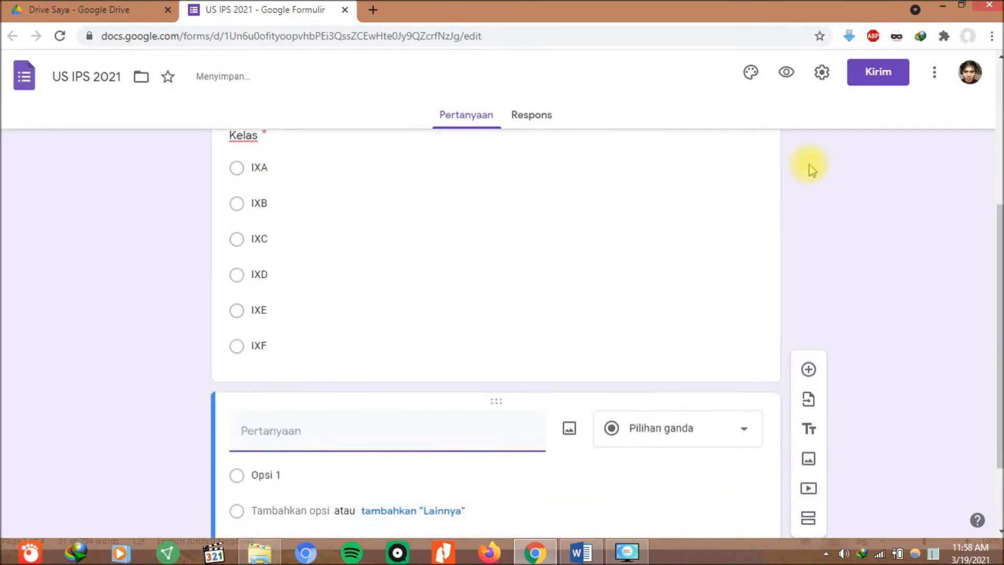
{"action": "type", "text": "nO"}
{"action": "key", "text": "BackSpace"}
{"action": "key", "text": "BackSpace"}
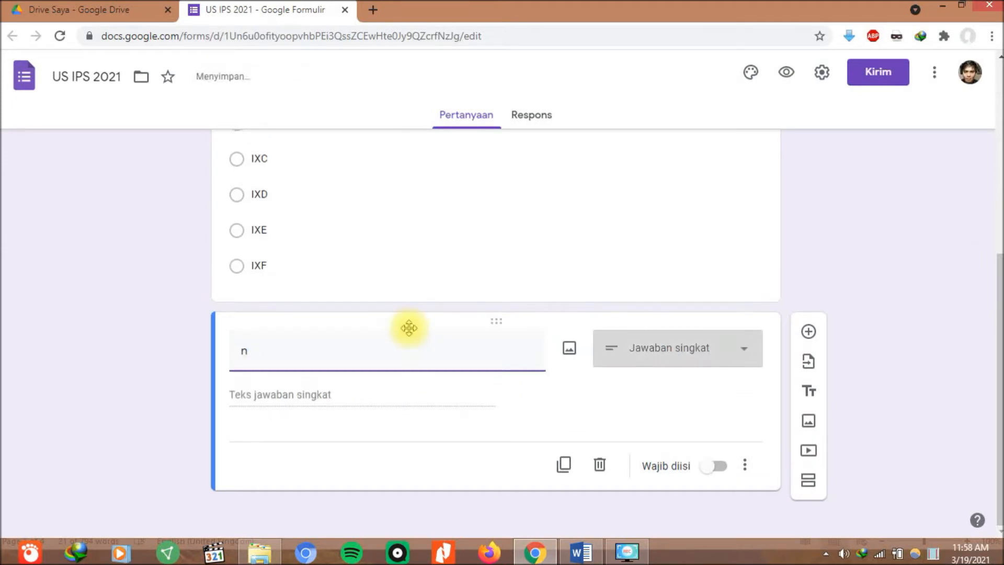
{"action": "type", "text": "Np"}
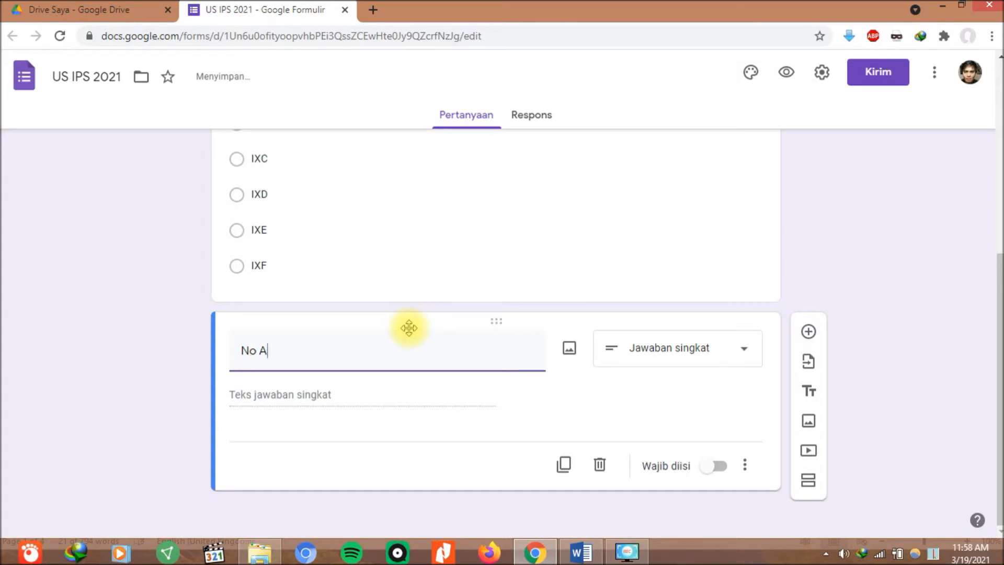
{"action": "type", "text": " Absensi"}
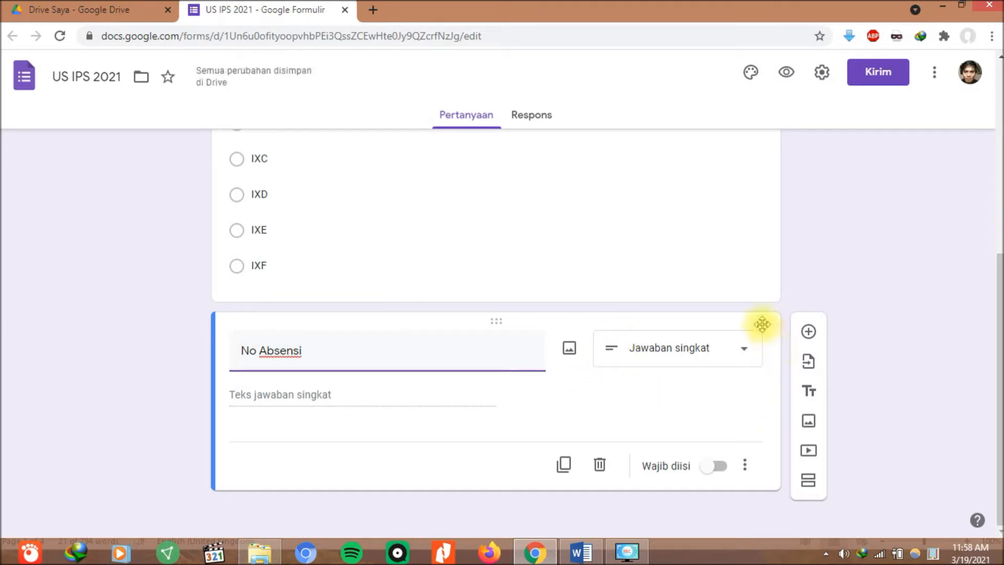
{"action": "left_click", "coordinate": [716, 467]}
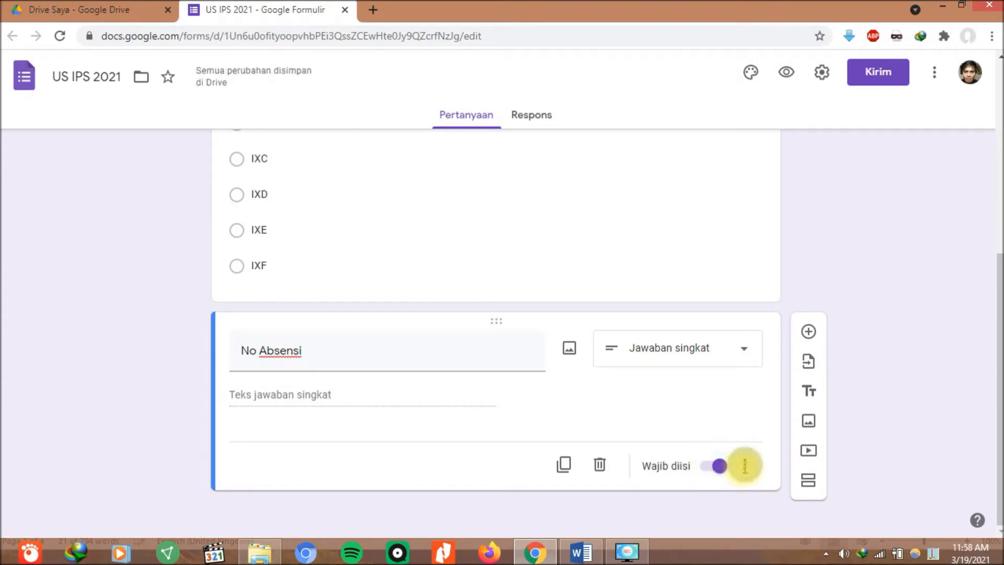
Add response validation so No Absensi accepts only whole numbers (Angka, Bilangan bulat).
{"action": "left_click", "coordinate": [743, 470]}
{"action": "left_click", "coordinate": [784, 504]}
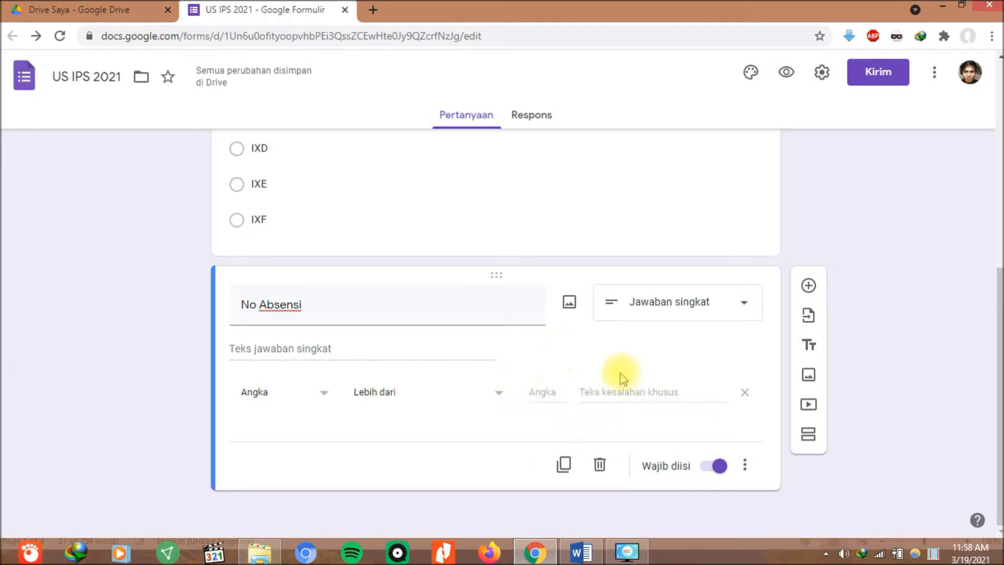
{"action": "left_click", "coordinate": [499, 393]}
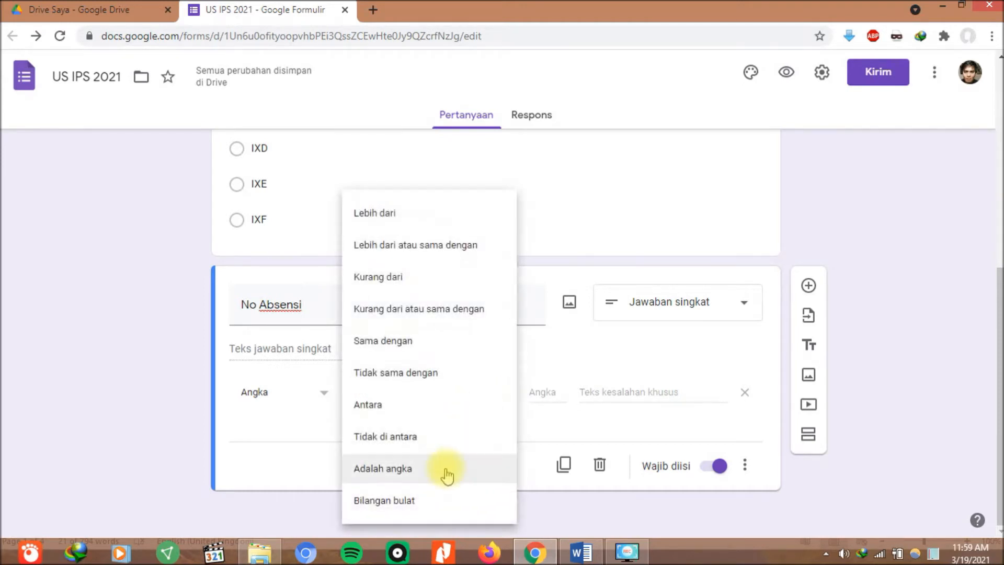
{"action": "left_click", "coordinate": [541, 366]}
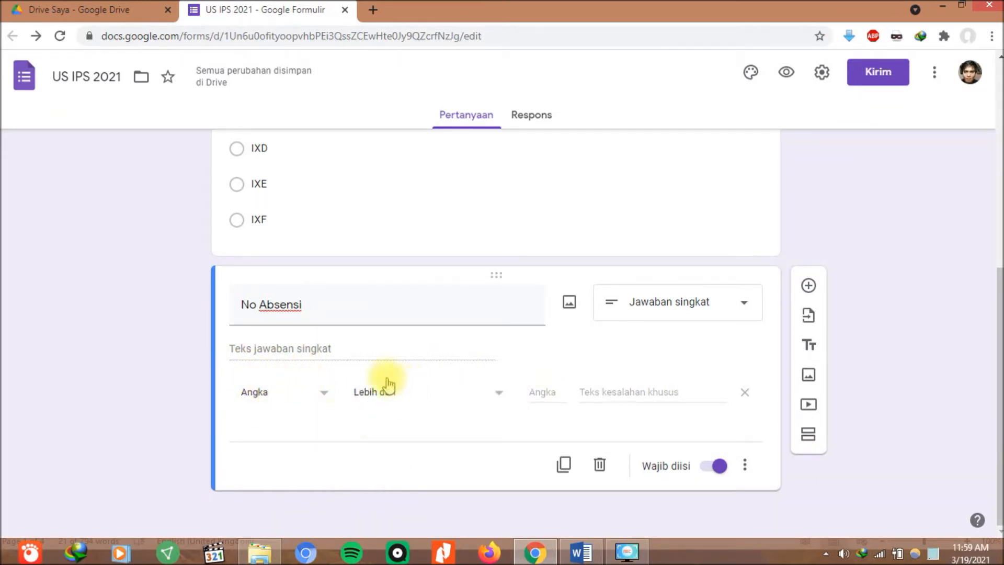
{"action": "left_click", "coordinate": [407, 400]}
{"action": "left_click", "coordinate": [392, 501]}
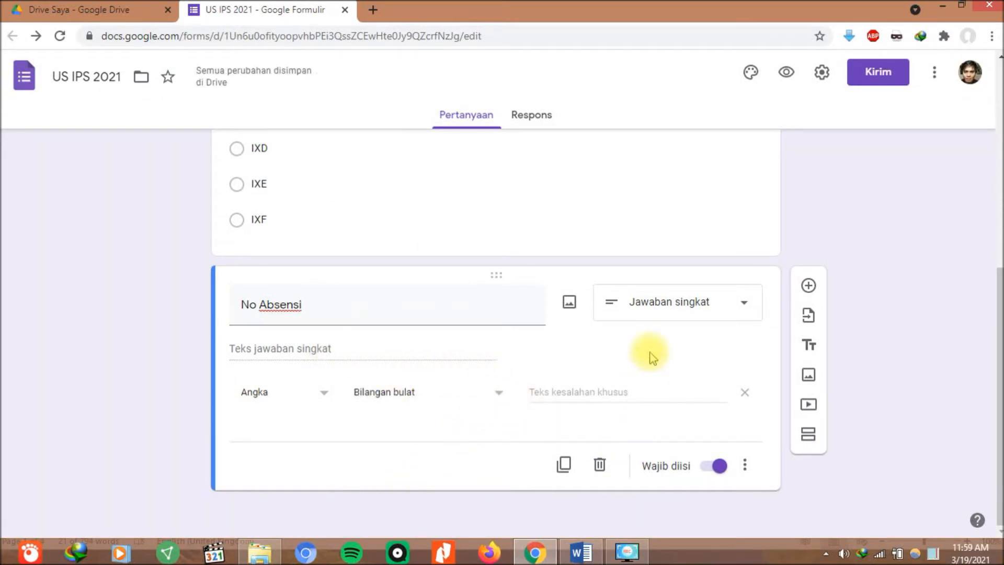
{"action": "scroll", "coordinate": [486, 358], "scroll_direction": "up", "scroll_amount": 6}
{"action": "scroll", "coordinate": [454, 340], "scroll_direction": "down", "scroll_amount": 6}
{"action": "scroll", "coordinate": [418, 326], "scroll_direction": "up", "scroll_amount": 1}
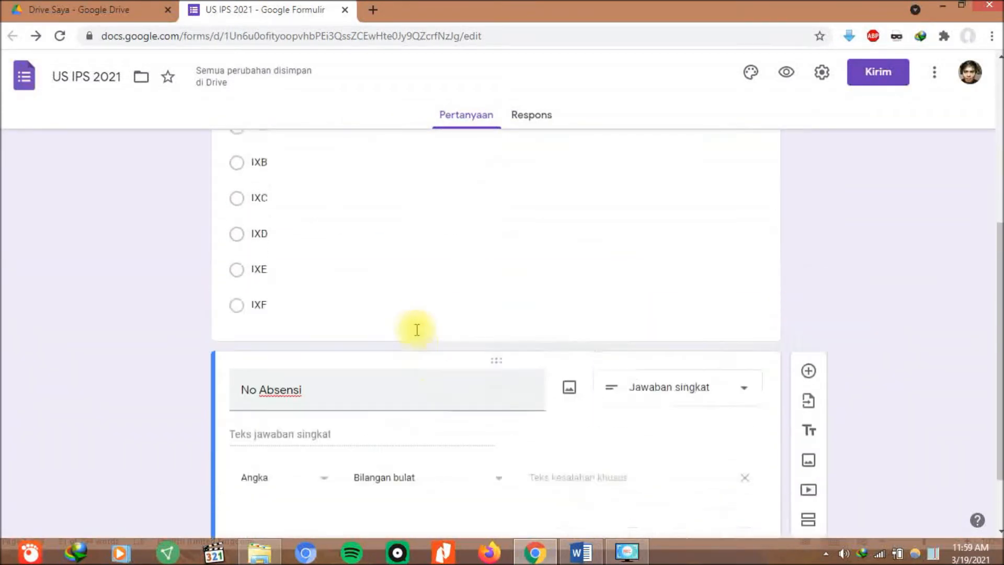
{"action": "scroll", "coordinate": [413, 340], "scroll_direction": "up", "scroll_amount": 6}
{"action": "scroll", "coordinate": [408, 352], "scroll_direction": "down", "scroll_amount": 7}
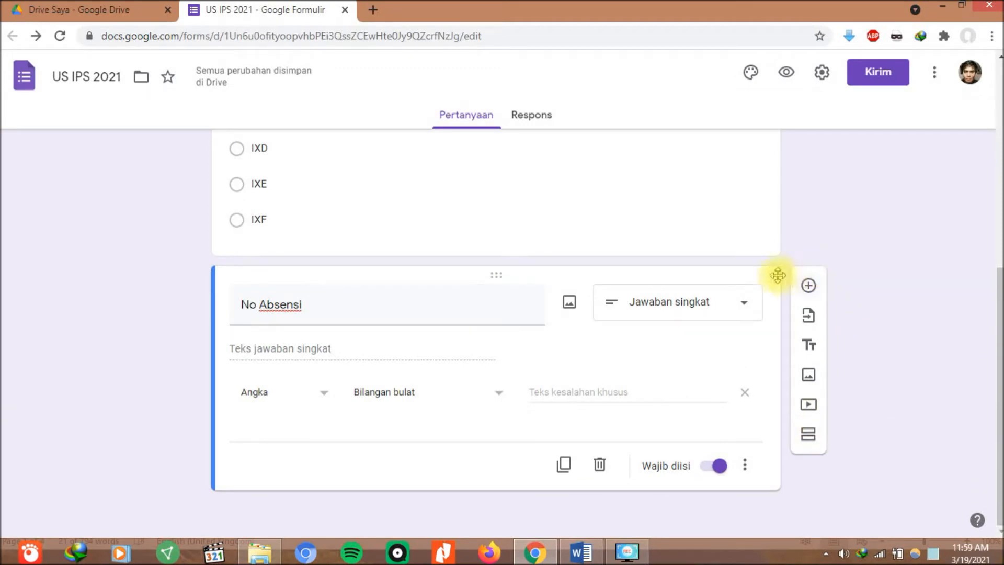
Add a new section titled 'Naskah Soal'.
{"action": "left_click", "coordinate": [810, 437]}
{"action": "scroll", "coordinate": [742, 266], "scroll_direction": "down", "scroll_amount": 2}
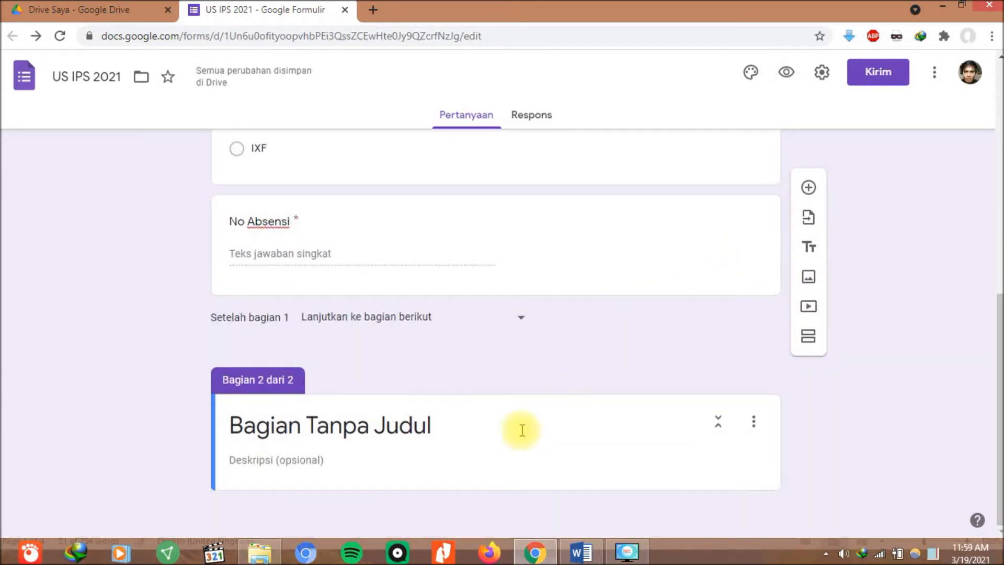
{"action": "left_click", "coordinate": [493, 426]}
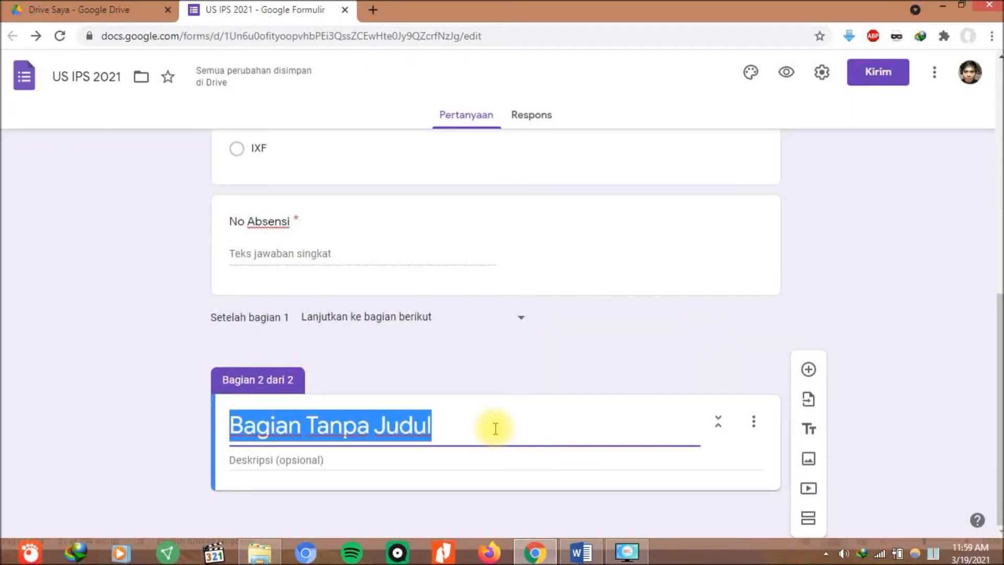
{"action": "type", "text": "Naskah Soal"}
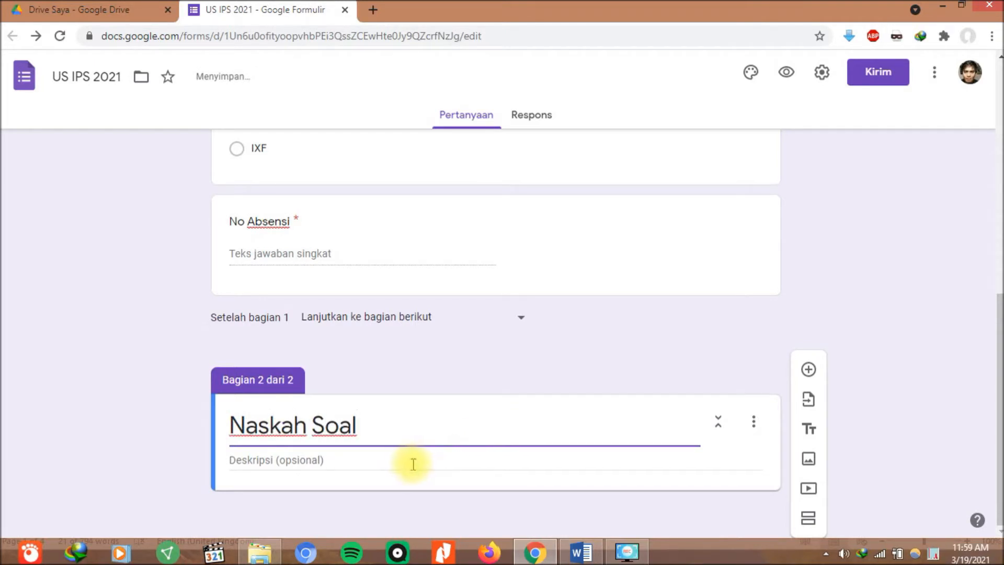
{"action": "left_click", "coordinate": [413, 464]}
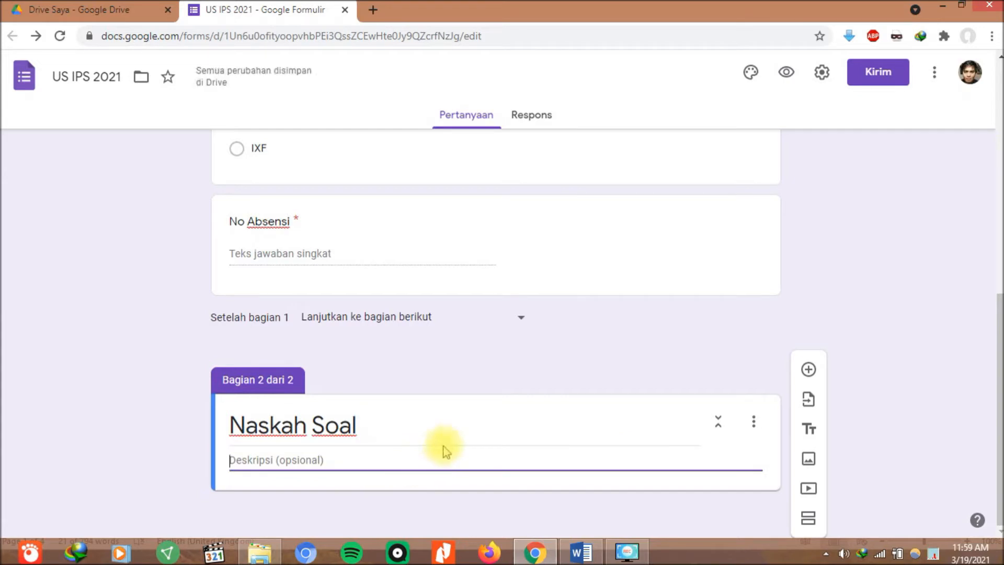
Describe the section as 'Jawablah pertanyaan-pertanyaan berikut dengan memilih salah satu jawabn yang menurut kamu paling benar!'.
{"action": "left_click", "coordinate": [578, 553]}
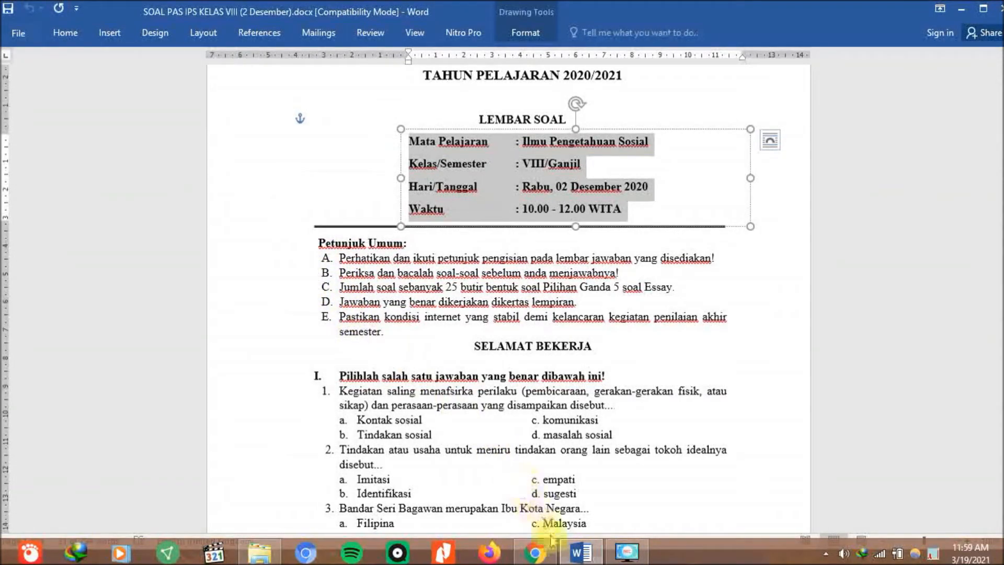
{"action": "left_click", "coordinate": [552, 553]}
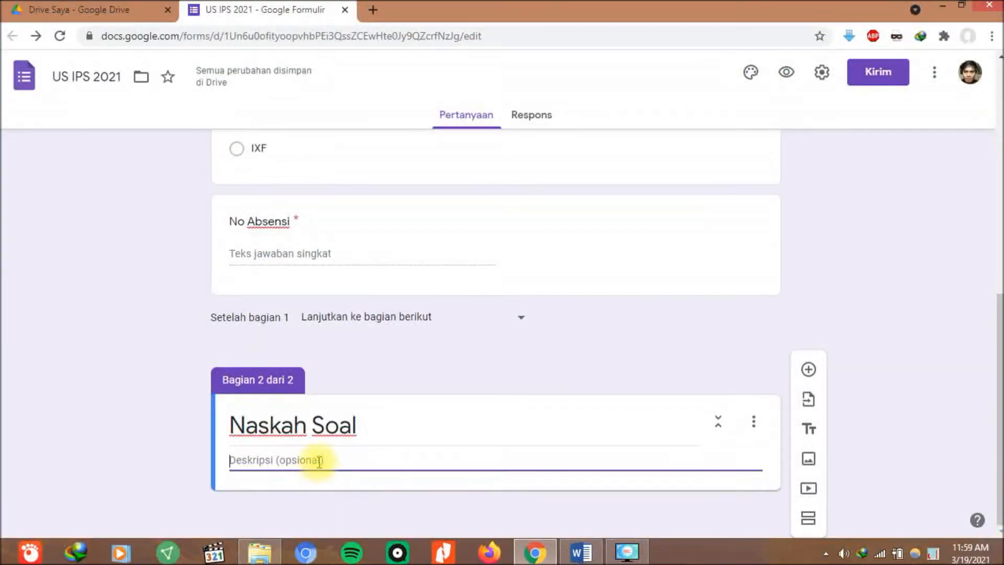
{"action": "type", "text": "Jawa"}
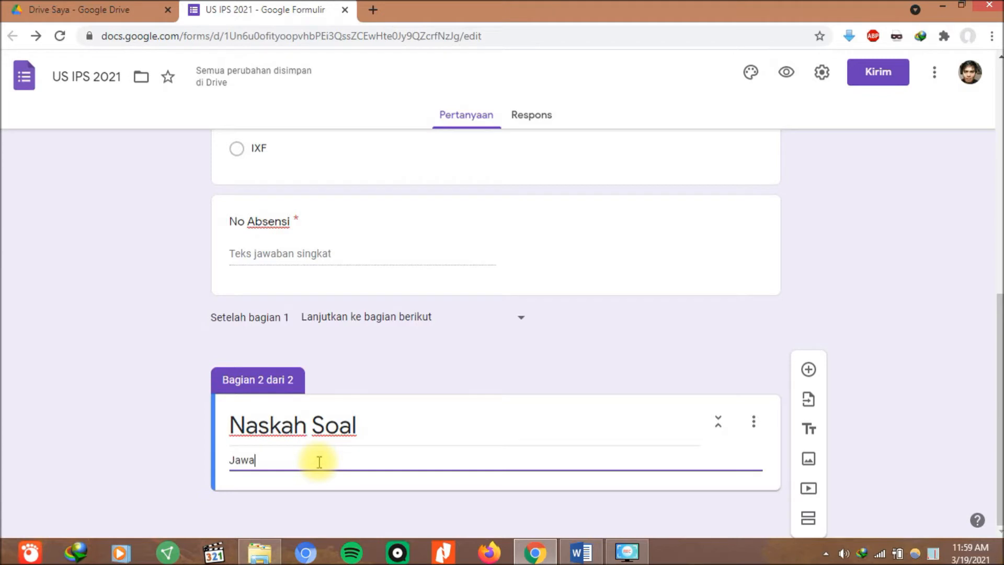
{"action": "type", "text": "blah "}
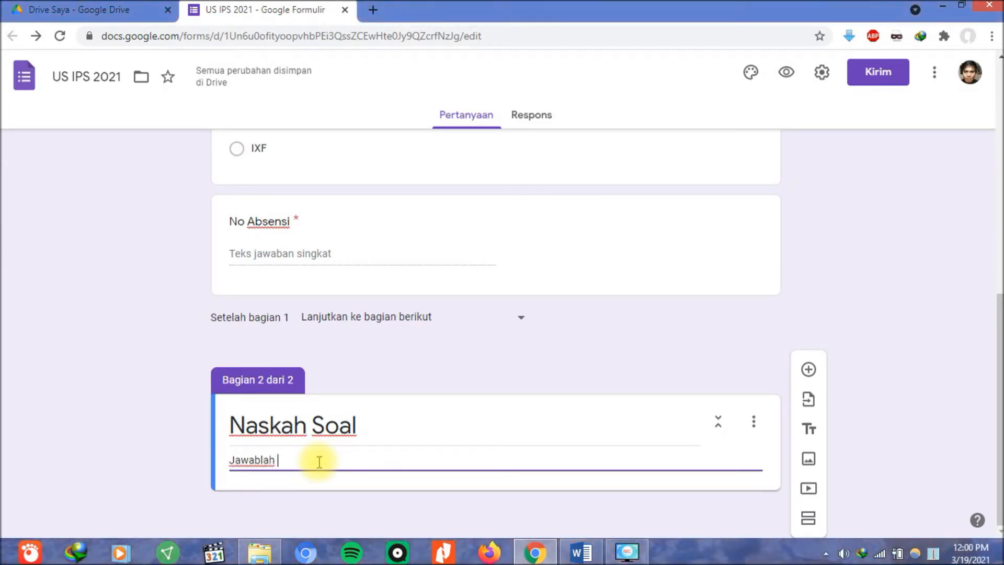
{"action": "type", "text": "peer"}
{"action": "key", "text": "BackSpace"}
{"action": "key", "text": "BackSpace"}
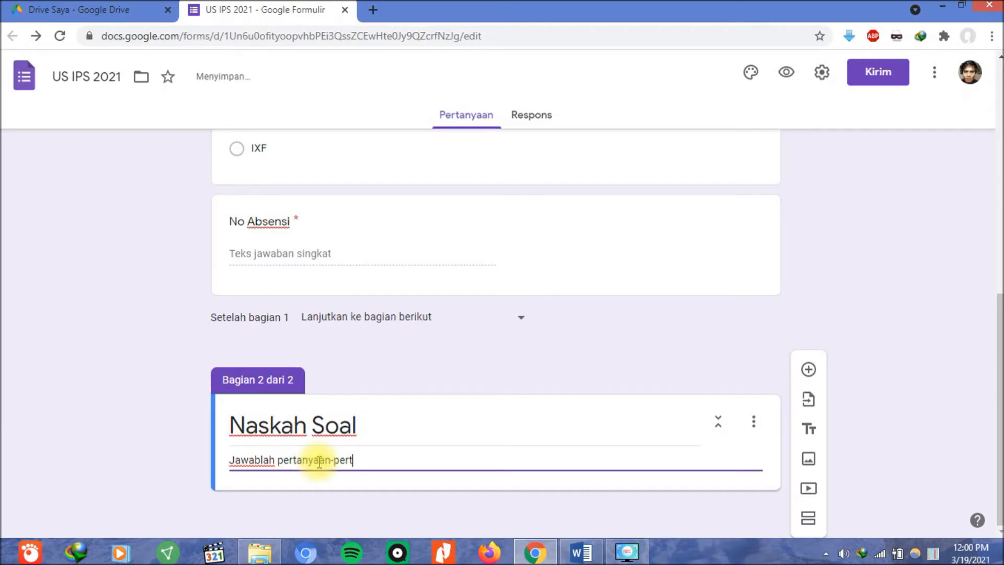
{"action": "type", "text": "t dengan m"}
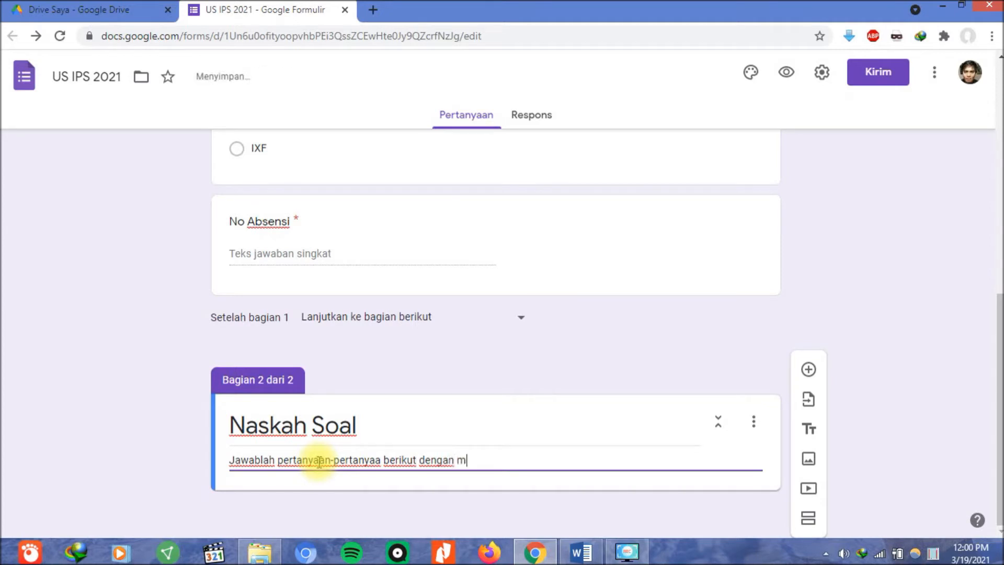
{"action": "type", "text": "emilih salah satu"}
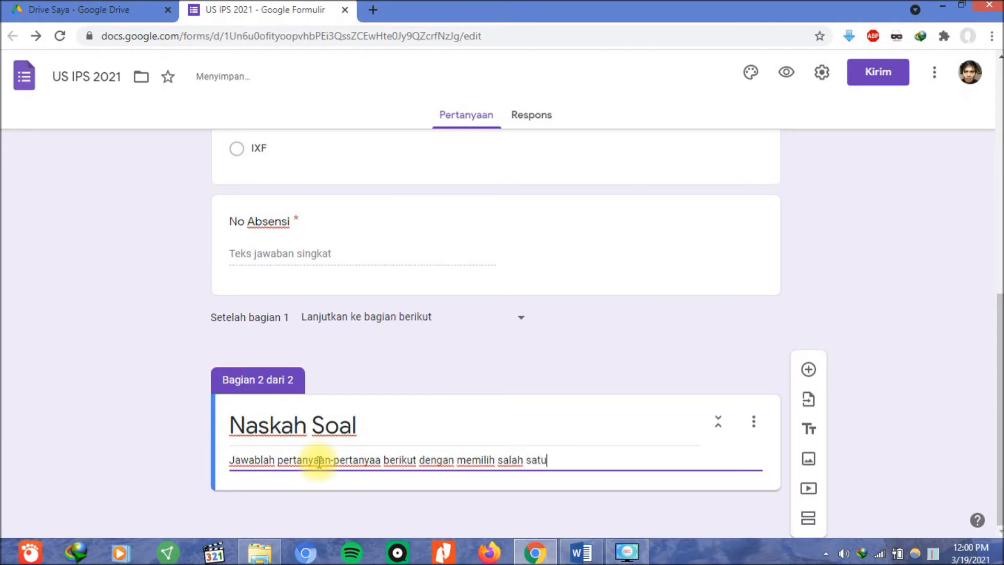
{"action": "type", "text": " jawabn yang menut"}
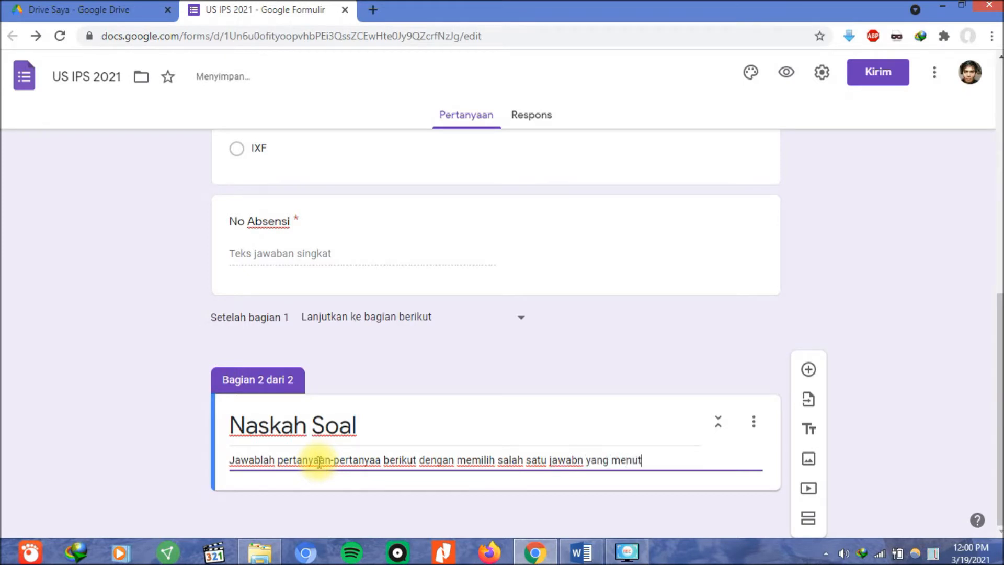
{"action": "key", "text": "BackSpace"}
{"action": "type", "text": "rut kamu pal"}
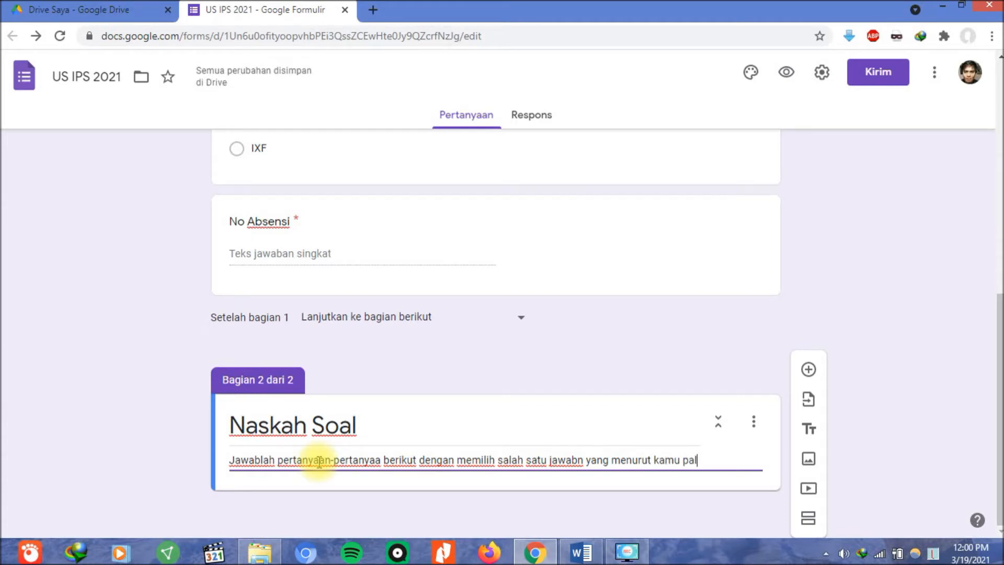
{"action": "key", "text": "BackSpace"}
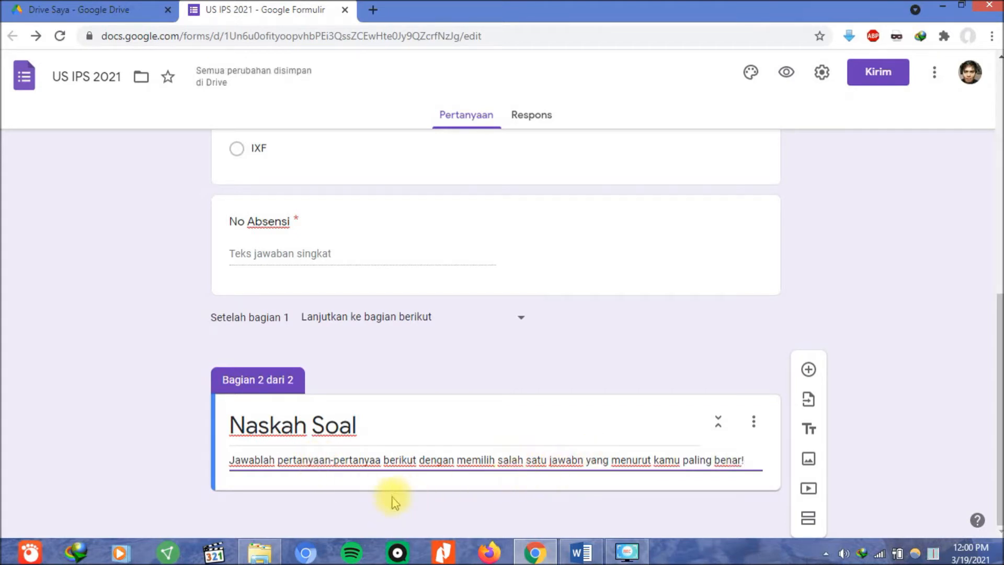
{"action": "left_click", "coordinate": [383, 461]}
{"action": "type", "text": "n"}
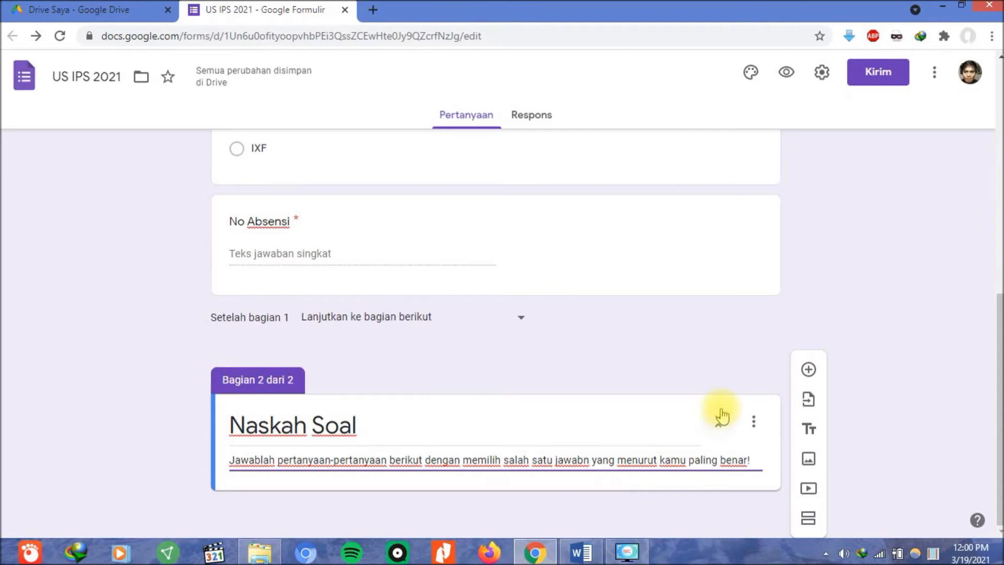
{"action": "left_click", "coordinate": [912, 405]}
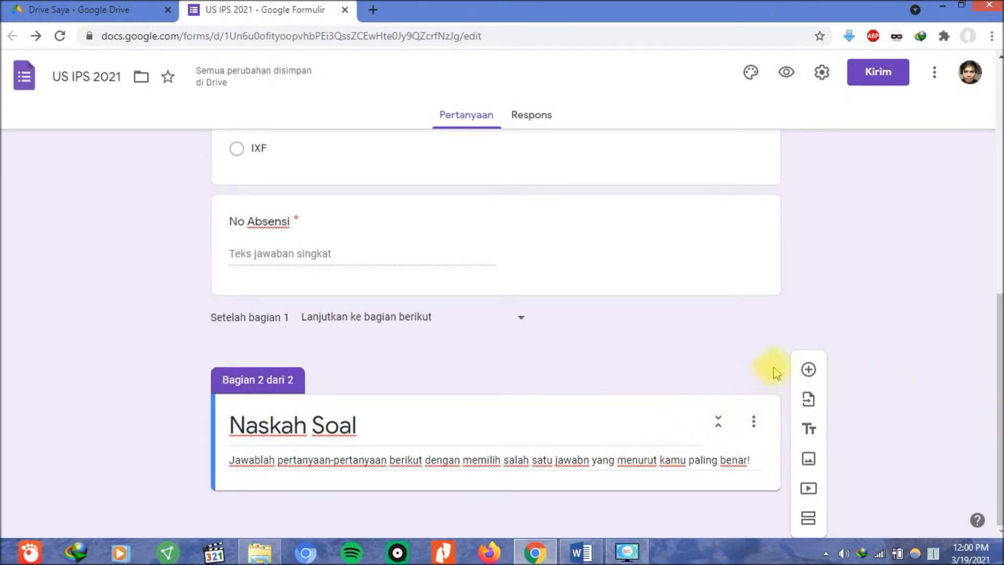
Add a blank multiple-choice question to the Naskah Soal section and open the form settings.
{"action": "left_click", "coordinate": [808, 371]}
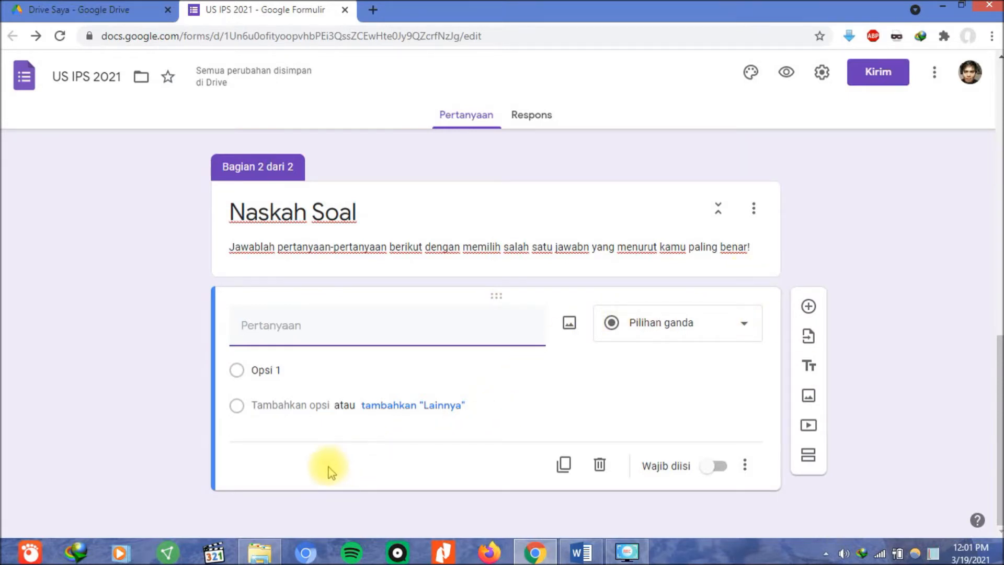
{"action": "left_click", "coordinate": [823, 75]}
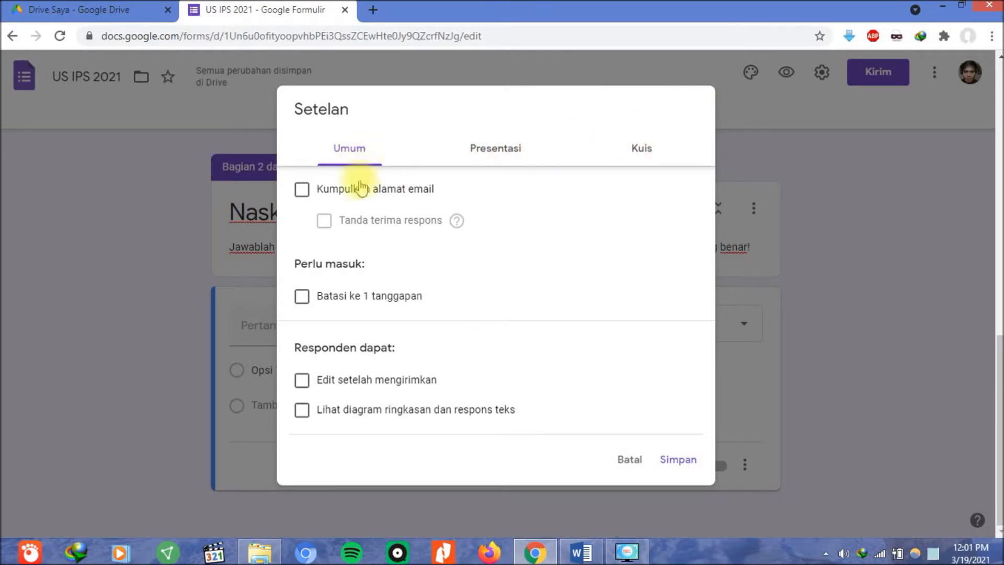
On the Presentasi settings, uncheck 'Tampilkan link untuk menyerahkan tanggapan lain'.
{"action": "left_click", "coordinate": [485, 157]}
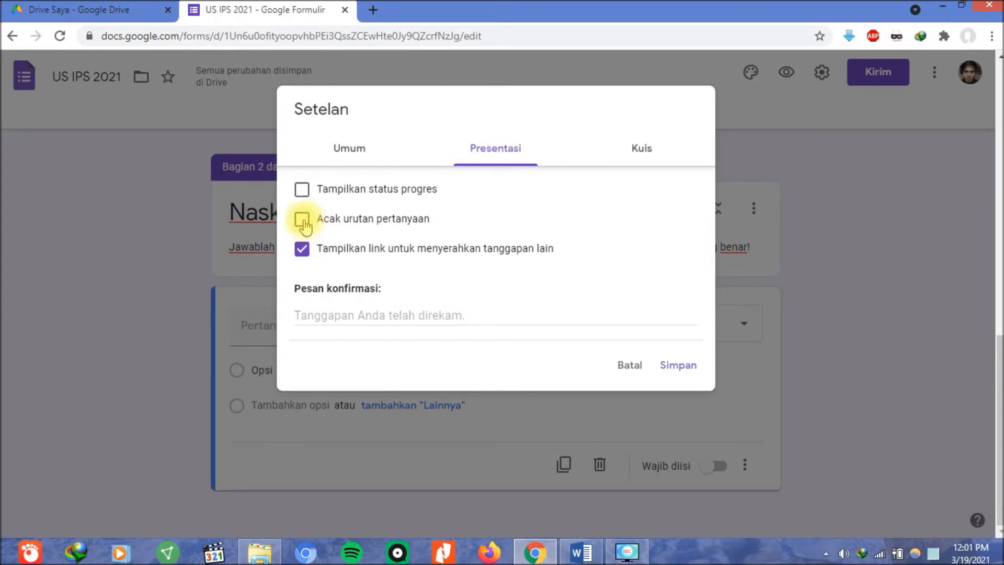
{"action": "left_click", "coordinate": [301, 249]}
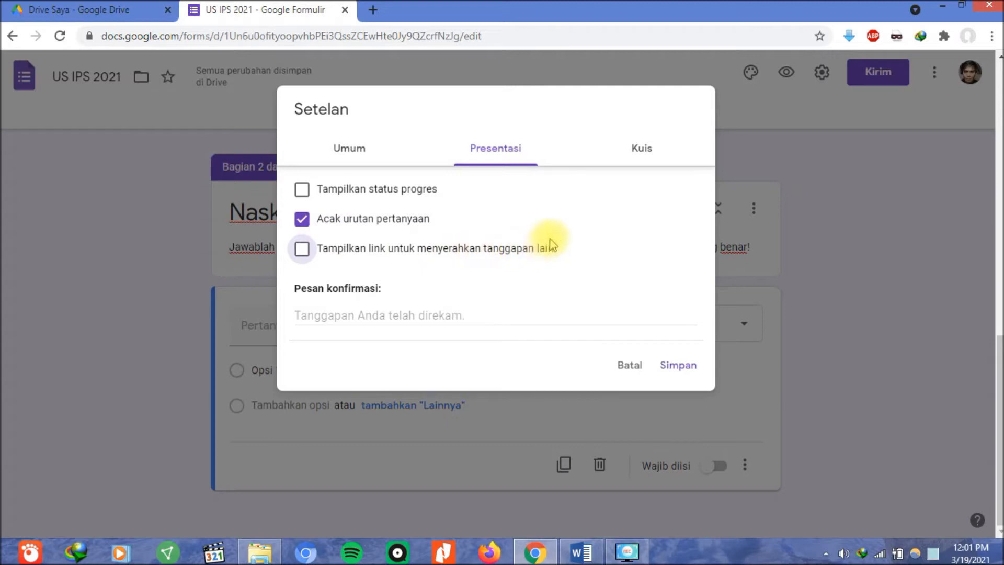
{"action": "left_click", "coordinate": [652, 154]}
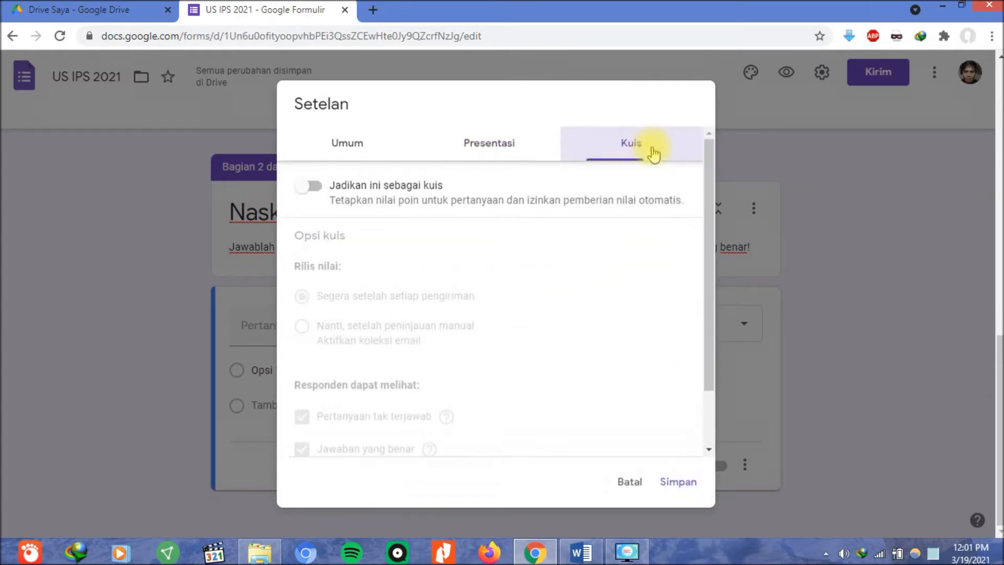
Turn on 'Jadikan ini sebagai kuis', keep correct answers hidden, and save the quiz settings.
{"action": "left_click", "coordinate": [309, 187]}
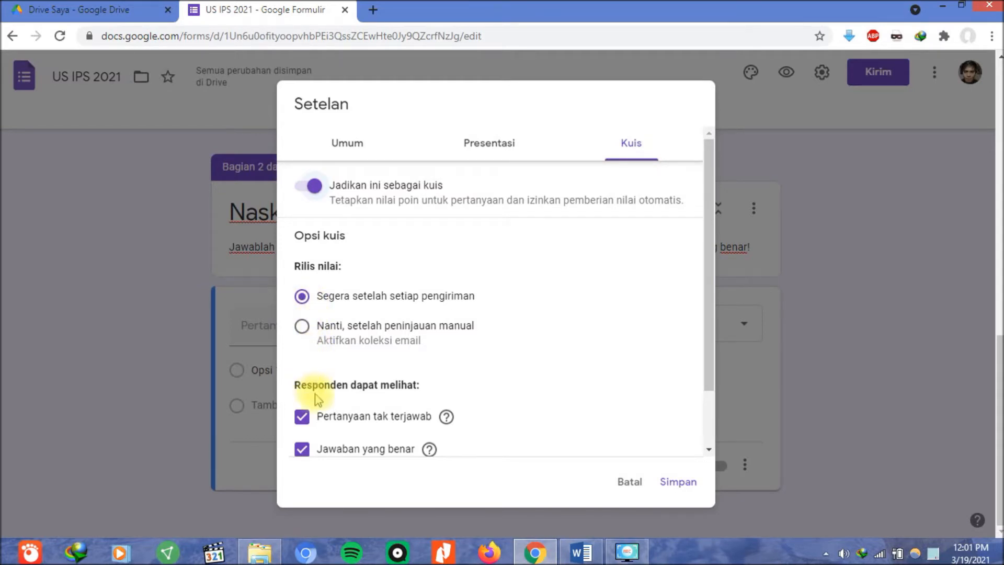
{"action": "scroll", "coordinate": [316, 392], "scroll_direction": "down", "scroll_amount": 2}
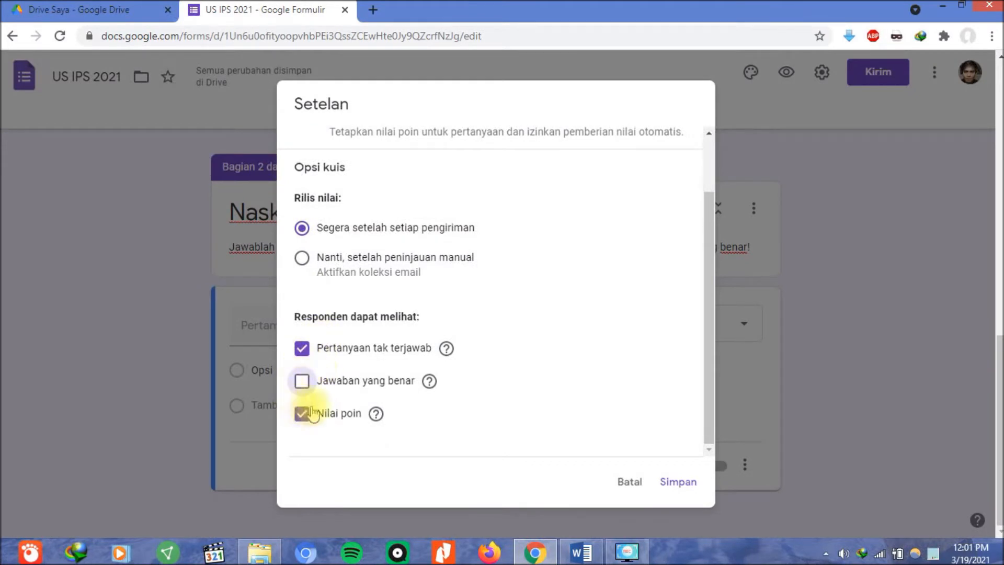
{"action": "left_click", "coordinate": [666, 481]}
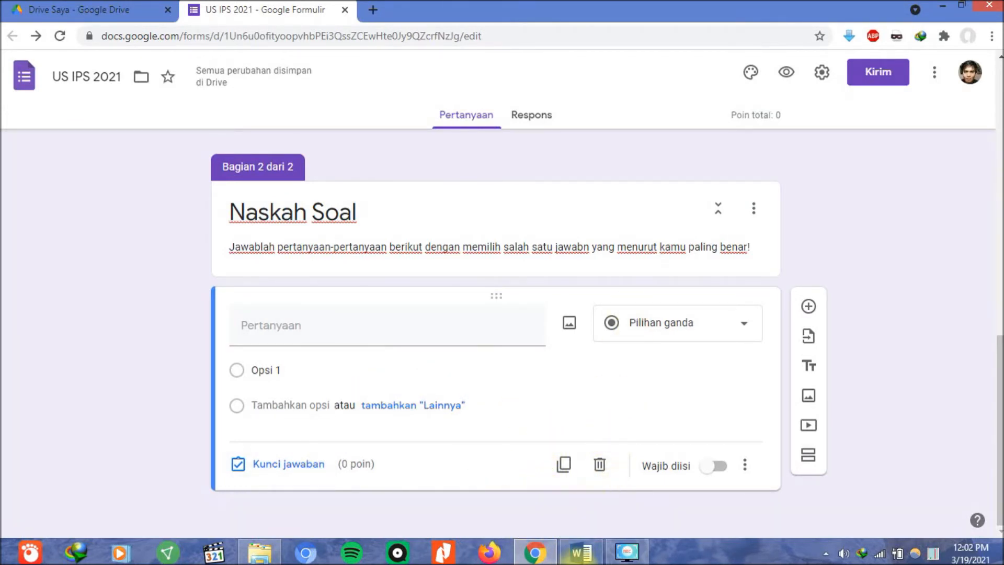
{"action": "left_click", "coordinate": [633, 522]}
Select the Word multiple-choice block, questions 1 through 25 with their answer options.
{"action": "scroll", "coordinate": [884, 313], "scroll_direction": "down", "scroll_amount": 5}
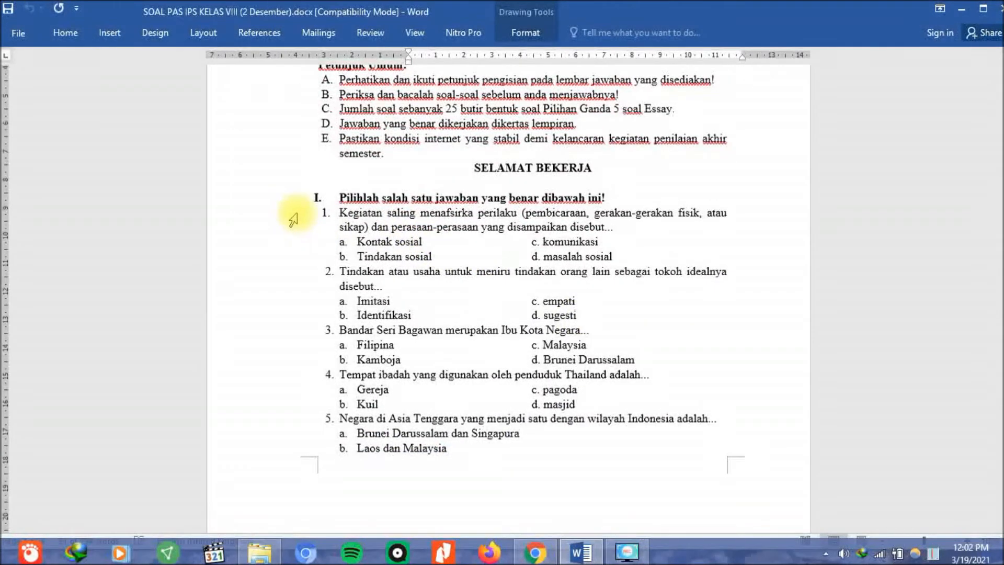
{"action": "double_click", "coordinate": [292, 230]}
{"action": "left_click_drag", "start_coordinate": [292, 232], "coordinate": [418, 256]}
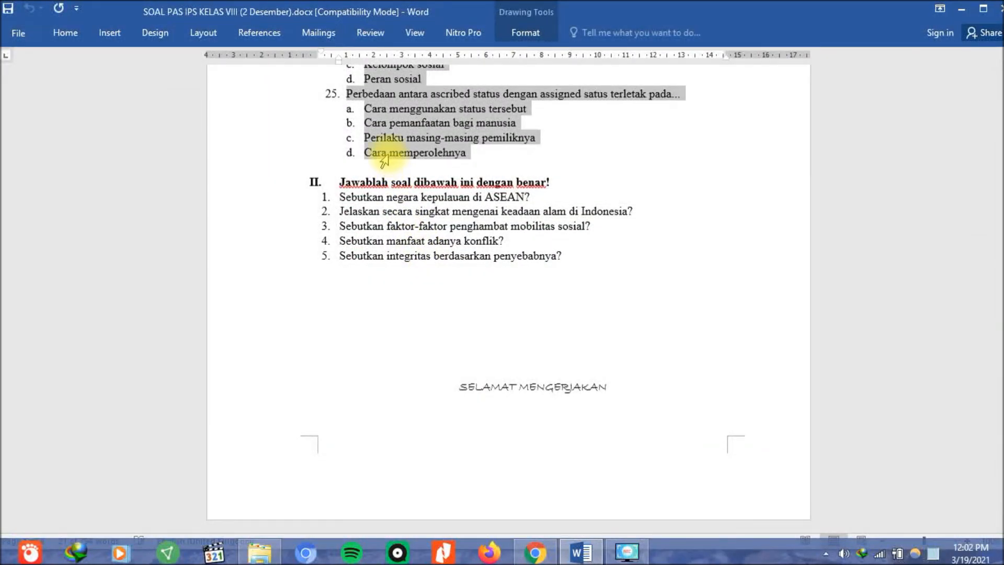
{"action": "scroll", "coordinate": [384, 160], "scroll_direction": "up", "scroll_amount": 12}
{"action": "scroll", "coordinate": [420, 211], "scroll_direction": "up", "scroll_amount": 12}
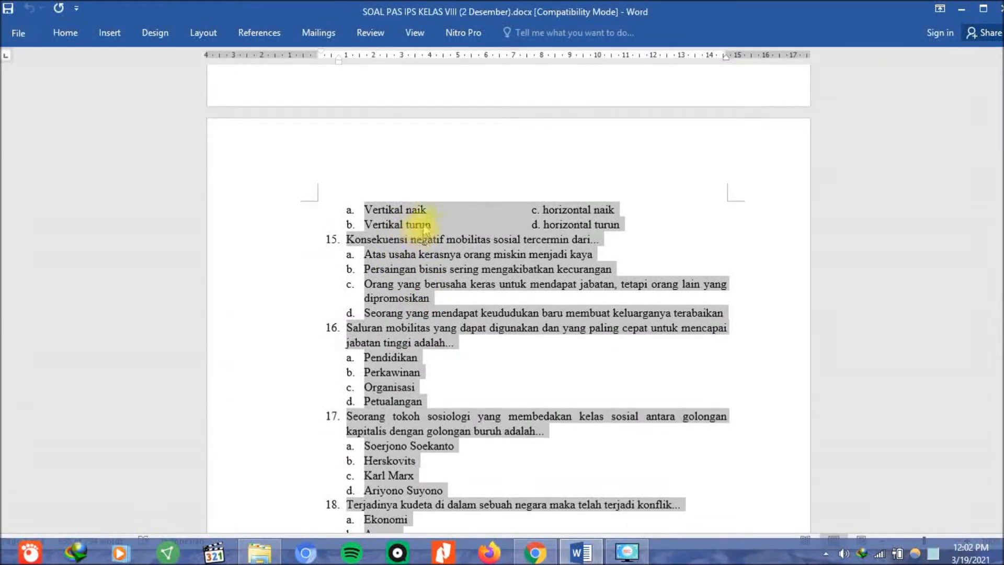
{"action": "left_click", "coordinate": [22, 30]}
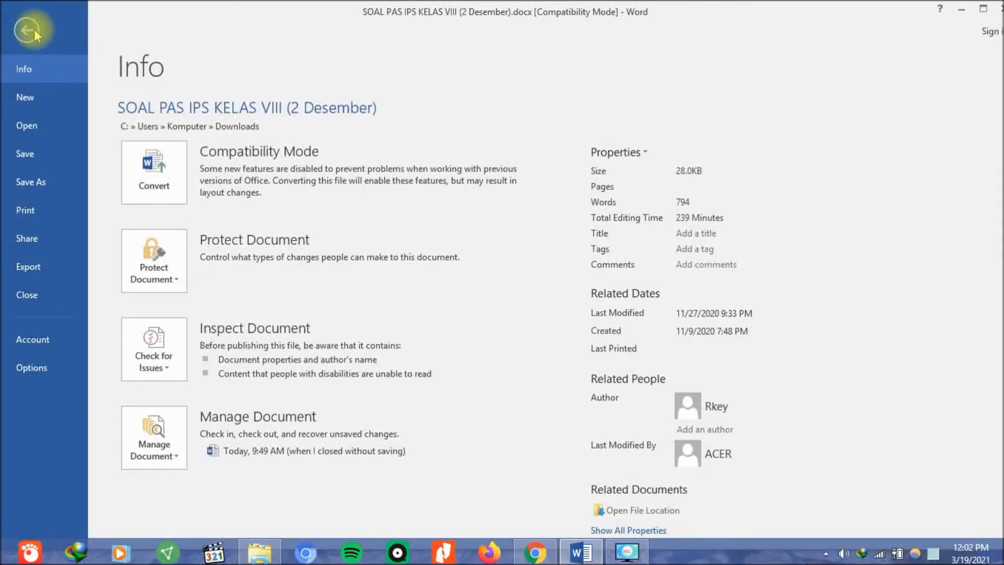
{"action": "left_click", "coordinate": [28, 31]}
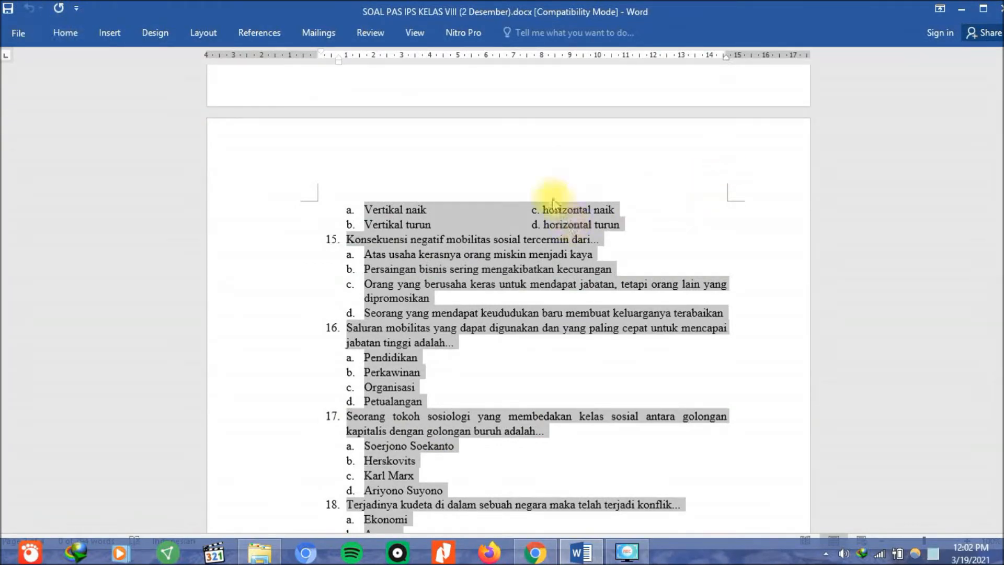
{"action": "scroll", "coordinate": [564, 378], "scroll_direction": "up", "scroll_amount": 5}
{"action": "scroll", "coordinate": [562, 377], "scroll_direction": "up", "scroll_amount": 20}
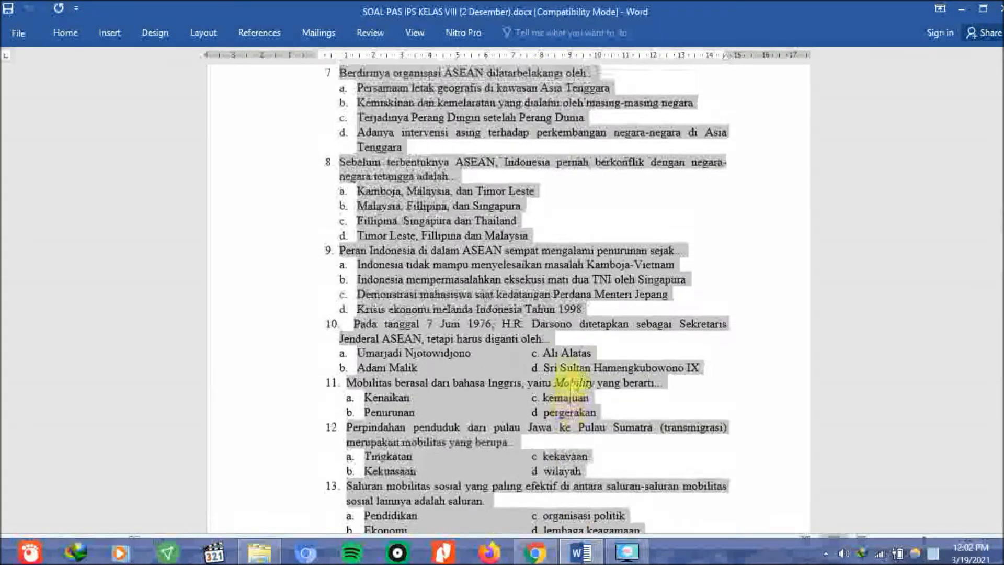
{"action": "left_click", "coordinate": [62, 29]}
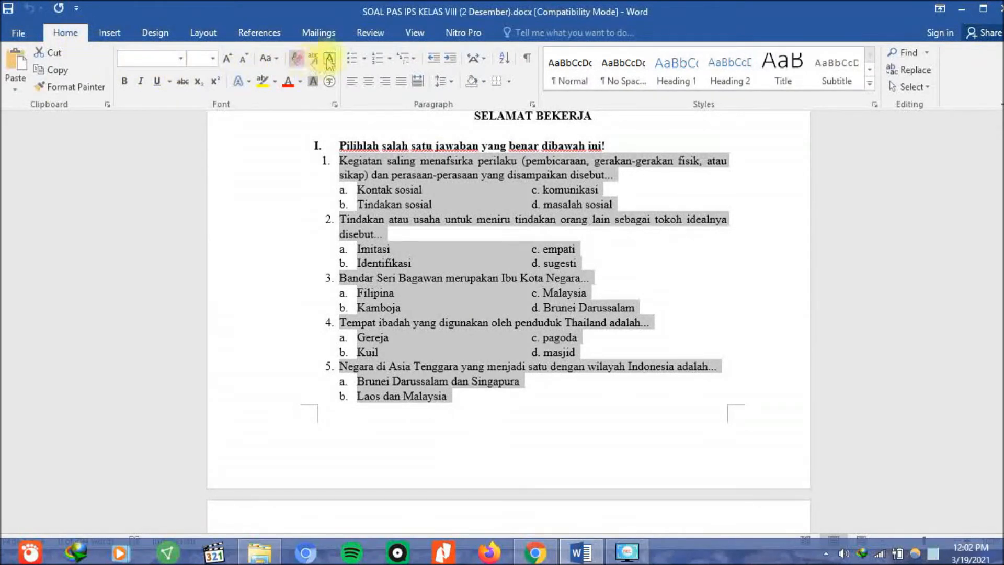
Set the selected questions' list numbering to None, removing their automatic numbers and letters.
{"action": "left_click", "coordinate": [390, 59]}
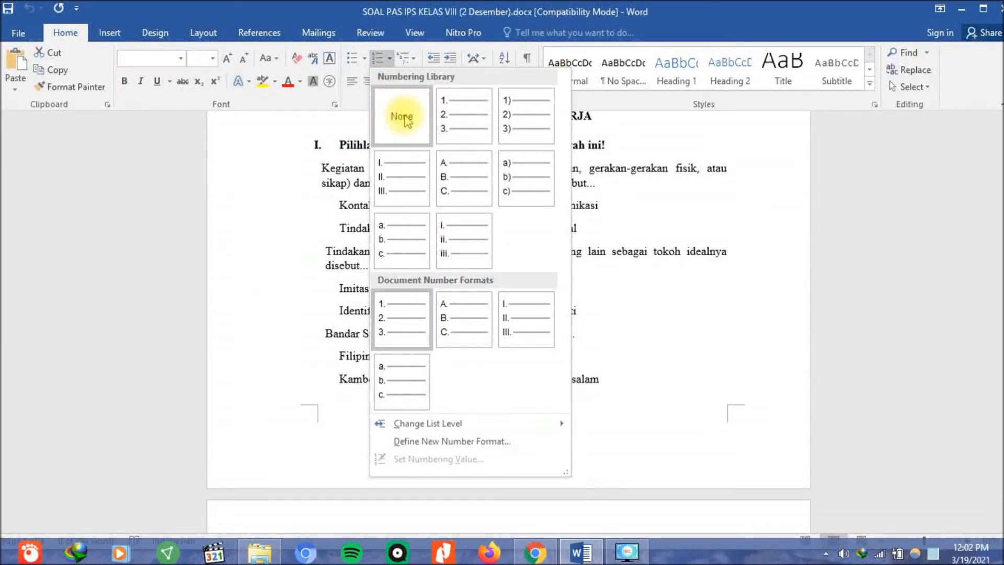
{"action": "left_click", "coordinate": [407, 119]}
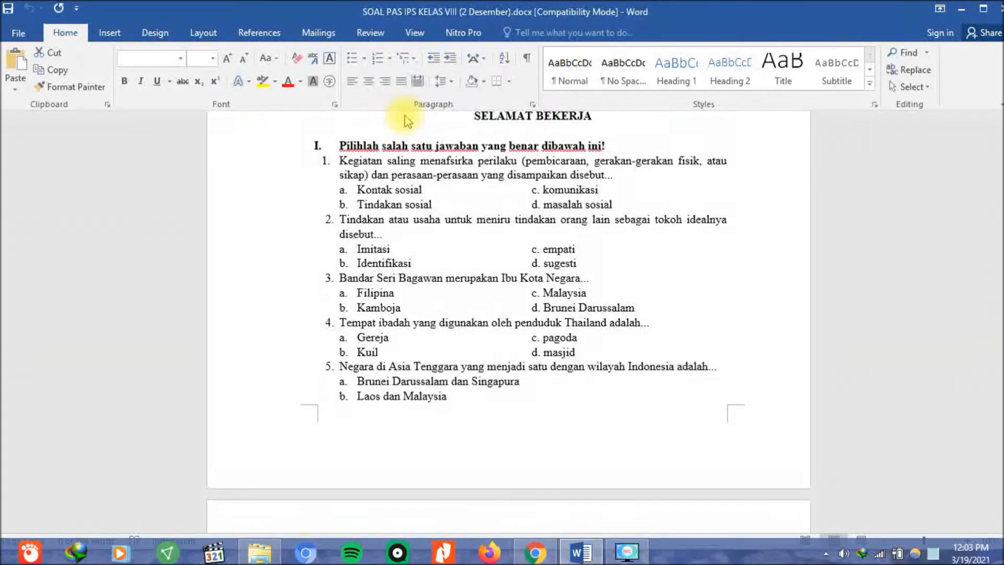
{"action": "left_click", "coordinate": [550, 230]}
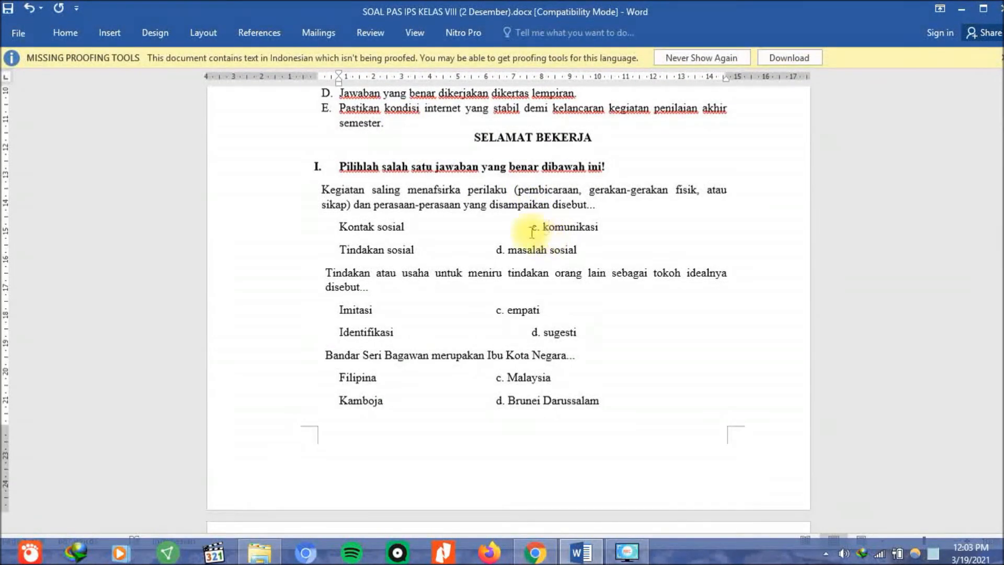
{"action": "left_click", "coordinate": [382, 226]}
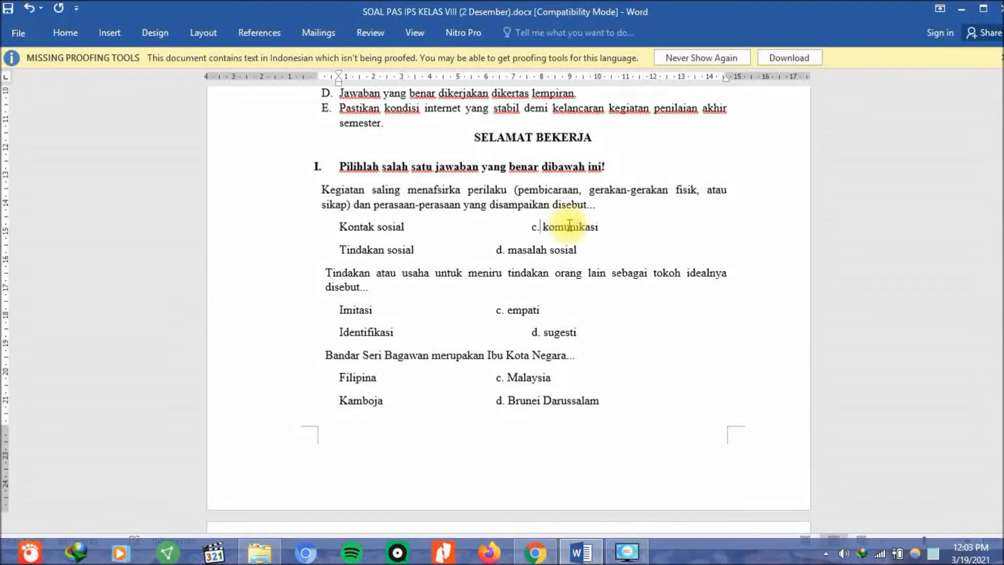
Strip the leftover letters and put komunikasi, masalah sosial, empati and sugesti on separate lines.
{"action": "key", "text": "Delete"}
{"action": "key", "text": "BackSpace"}
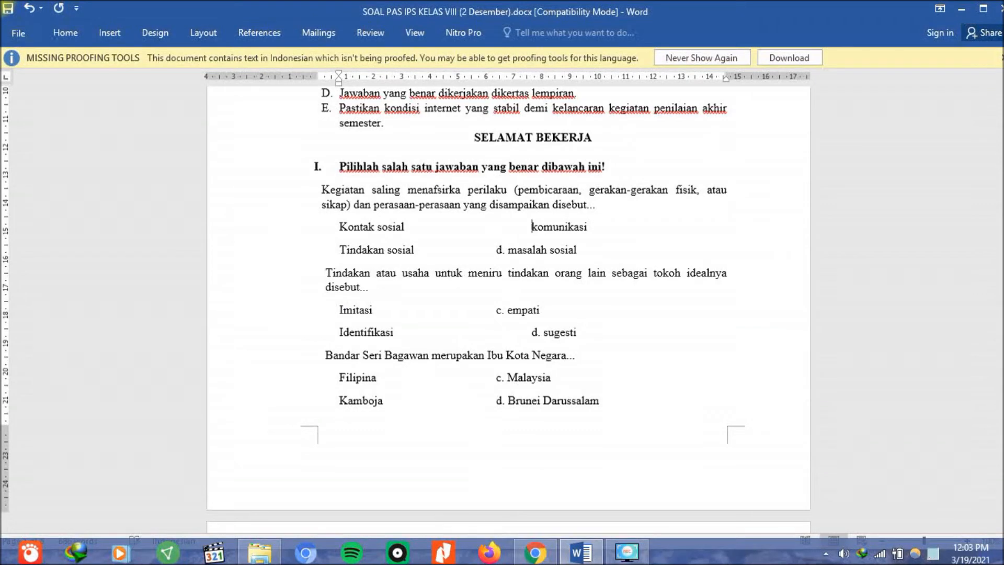
{"action": "key", "text": "Return"}
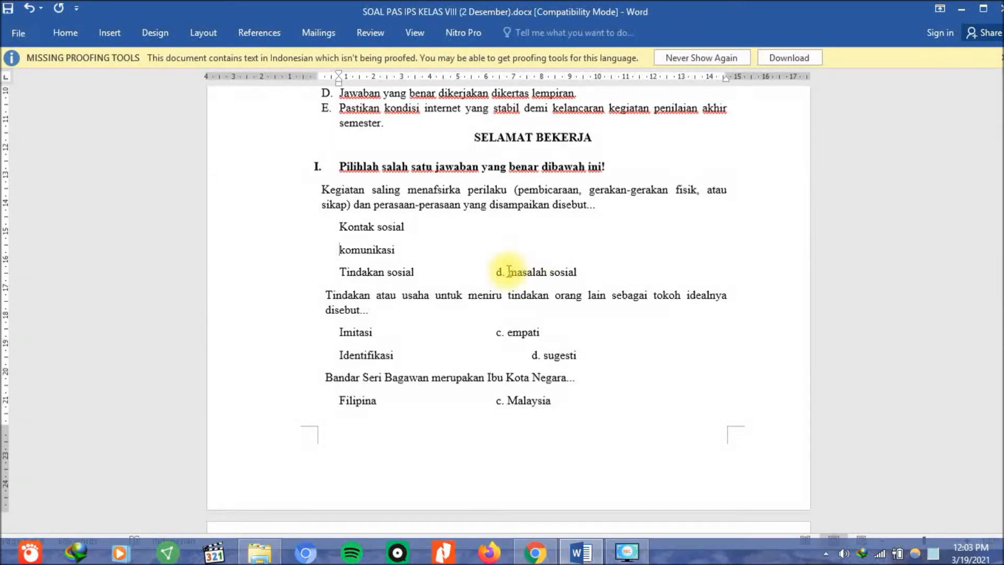
{"action": "key", "text": "BackSpace"}
{"action": "key", "text": "BackSpace"}
{"action": "key", "text": "BackSpace"}
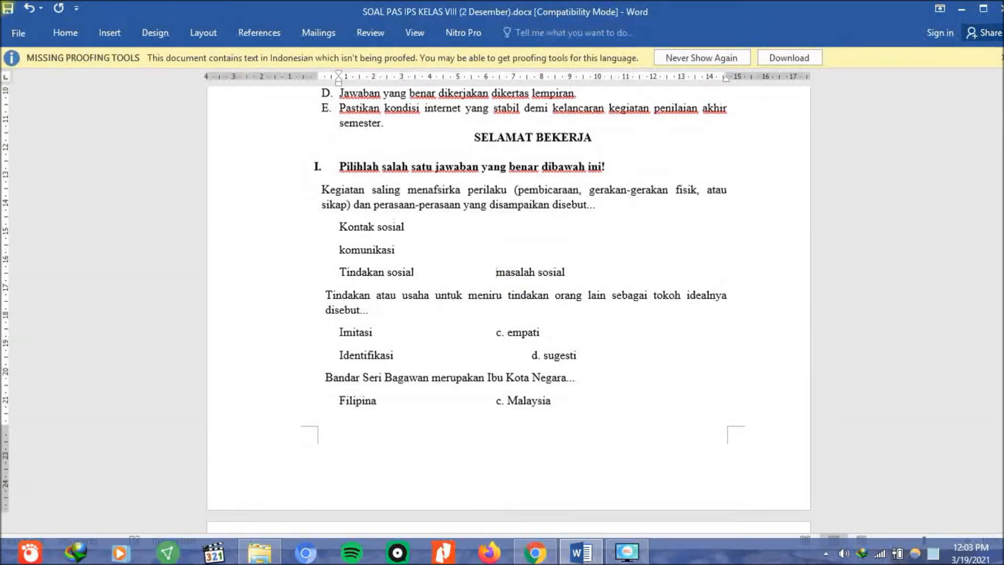
{"action": "key", "text": "Return"}
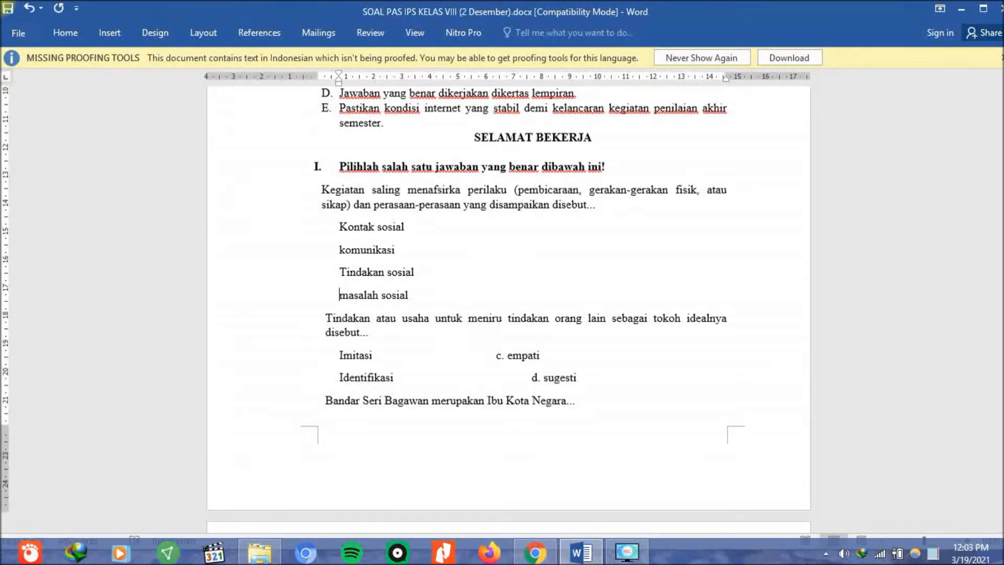
{"action": "left_click", "coordinate": [509, 360]}
{"action": "key", "text": "BackSpace"}
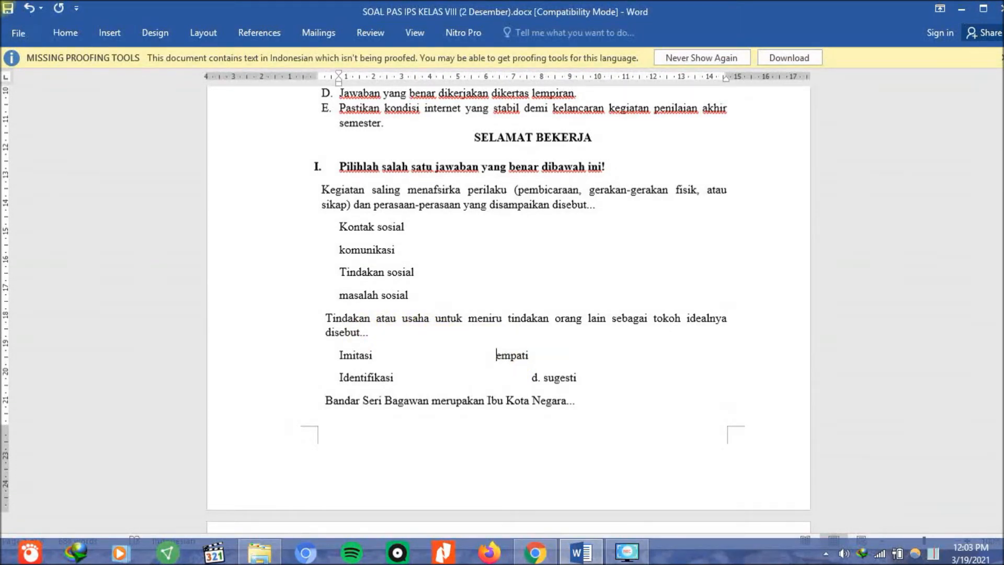
{"action": "key", "text": "Return"}
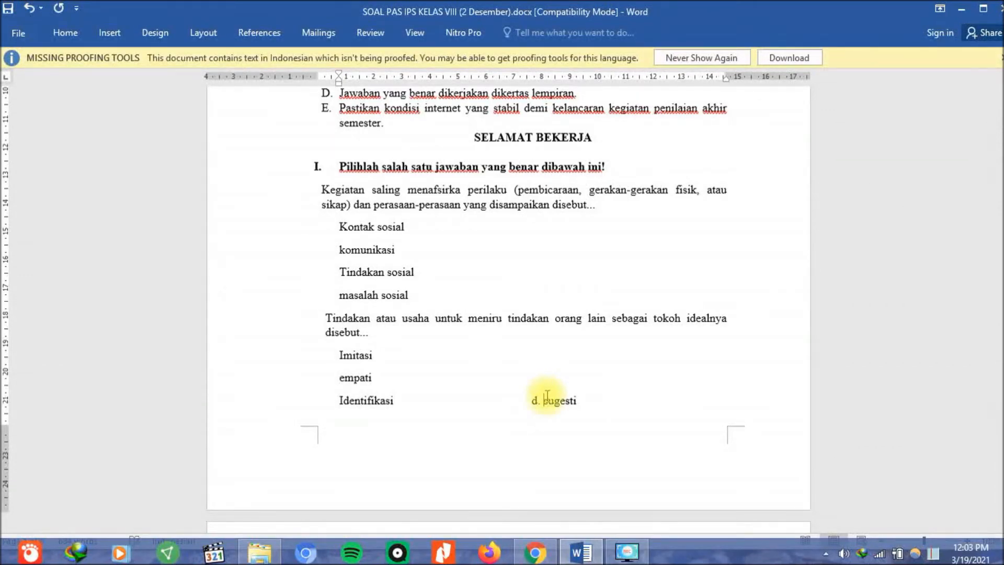
{"action": "left_click", "coordinate": [546, 397]}
{"action": "key", "text": "BackSpace"}
{"action": "key", "text": "BackSpace"}
{"action": "key", "text": "Return"}
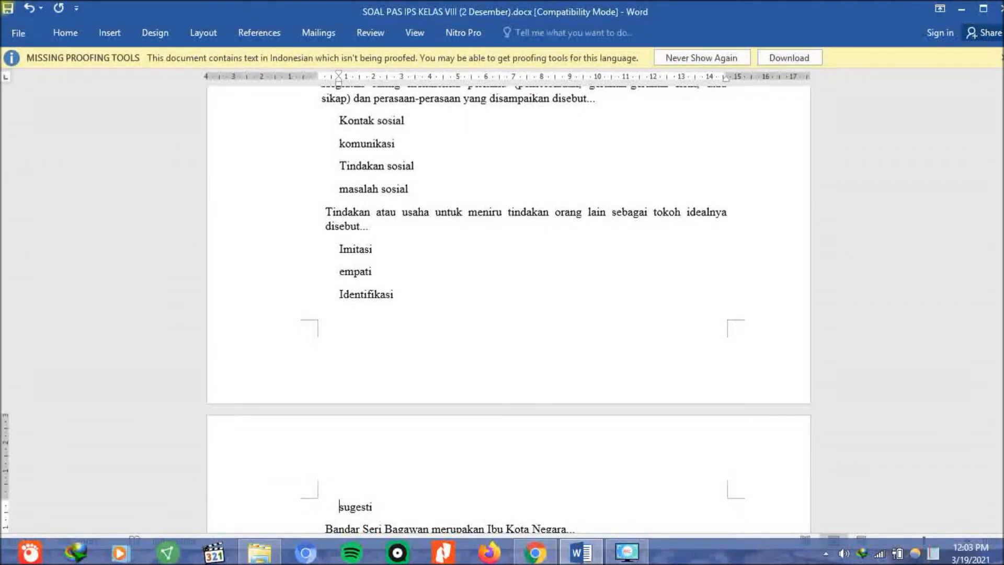
Remove the letters before Malaysia and Brunei Darussalam and put each on its own line.
{"action": "scroll", "coordinate": [522, 366], "scroll_direction": "down", "scroll_amount": 3}
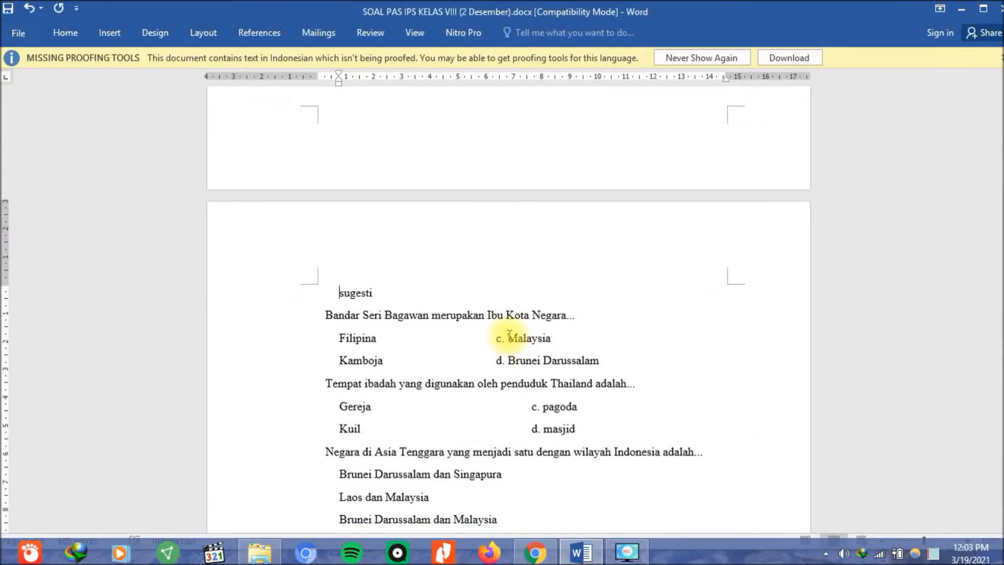
{"action": "key", "text": "BackSpace"}
{"action": "key", "text": "Return"}
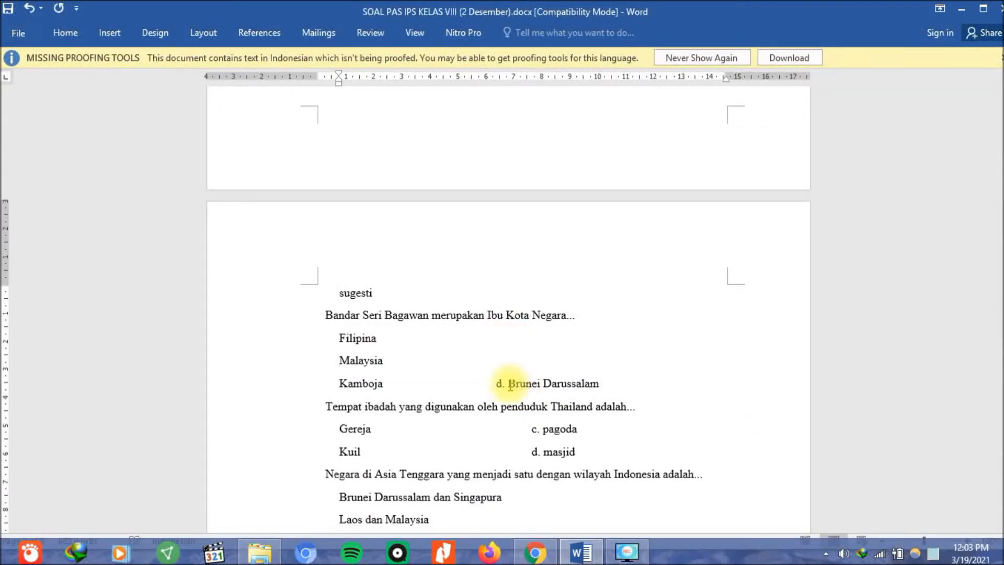
{"action": "key", "text": "BackSpace"}
{"action": "key", "text": "Return"}
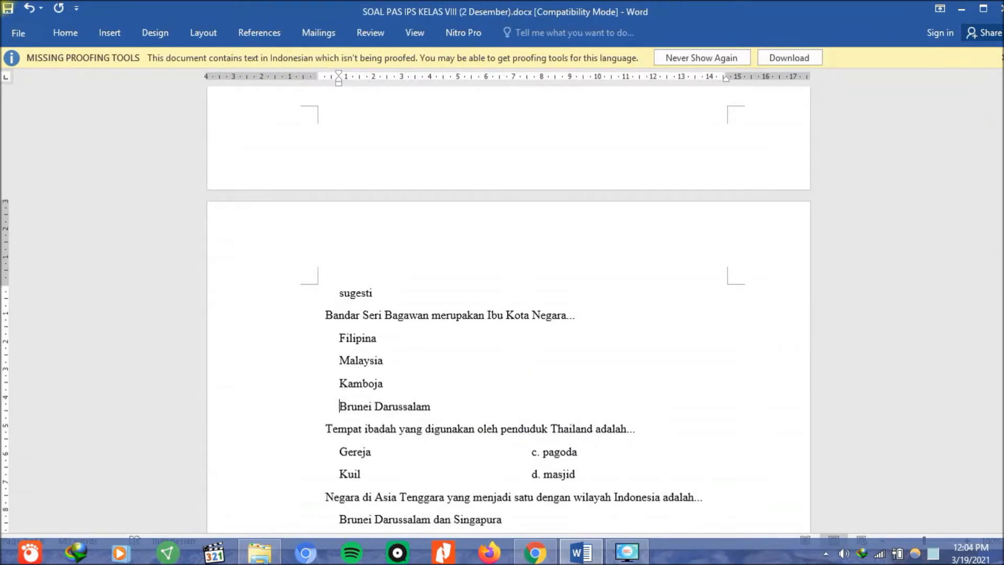
Return to the top of the document and select the first question's text.
{"action": "scroll", "coordinate": [494, 405], "scroll_direction": "up", "scroll_amount": 5}
{"action": "right_click", "coordinate": [492, 410]}
{"action": "left_click", "coordinate": [457, 353]}
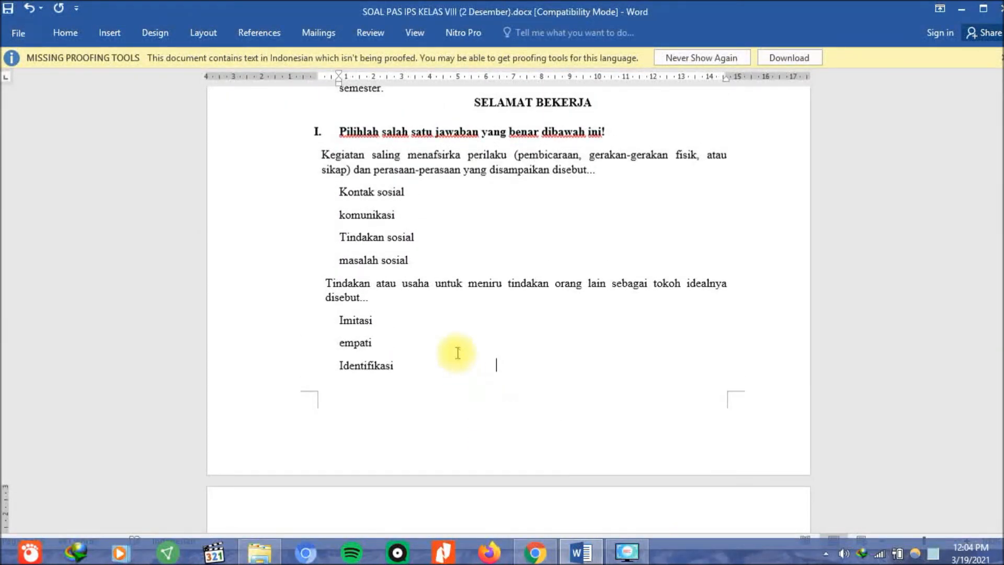
{"action": "scroll", "coordinate": [457, 352], "scroll_direction": "down", "scroll_amount": 8}
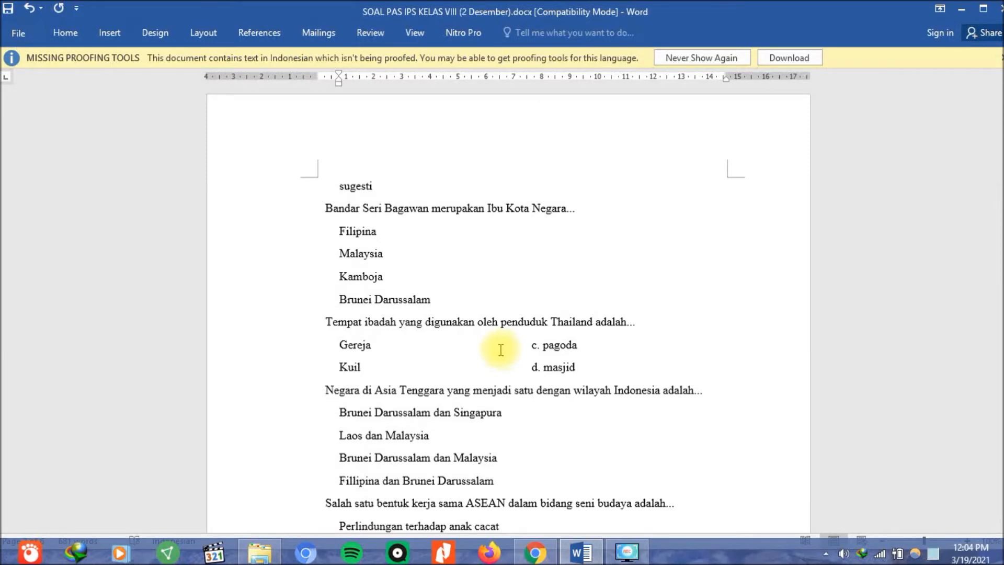
{"action": "scroll", "coordinate": [501, 350], "scroll_direction": "down", "scroll_amount": 2}
{"action": "scroll", "coordinate": [498, 340], "scroll_direction": "up", "scroll_amount": 1}
{"action": "scroll", "coordinate": [337, 395], "scroll_direction": "down", "scroll_amount": 3}
{"action": "scroll", "coordinate": [343, 393], "scroll_direction": "up", "scroll_amount": 7}
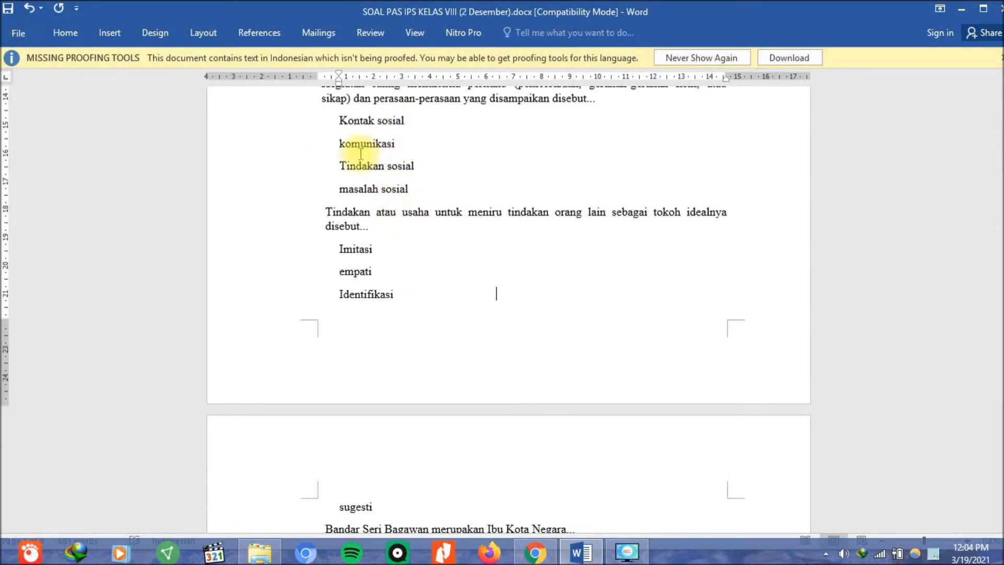
{"action": "scroll", "coordinate": [400, 201], "scroll_direction": "up", "scroll_amount": 3}
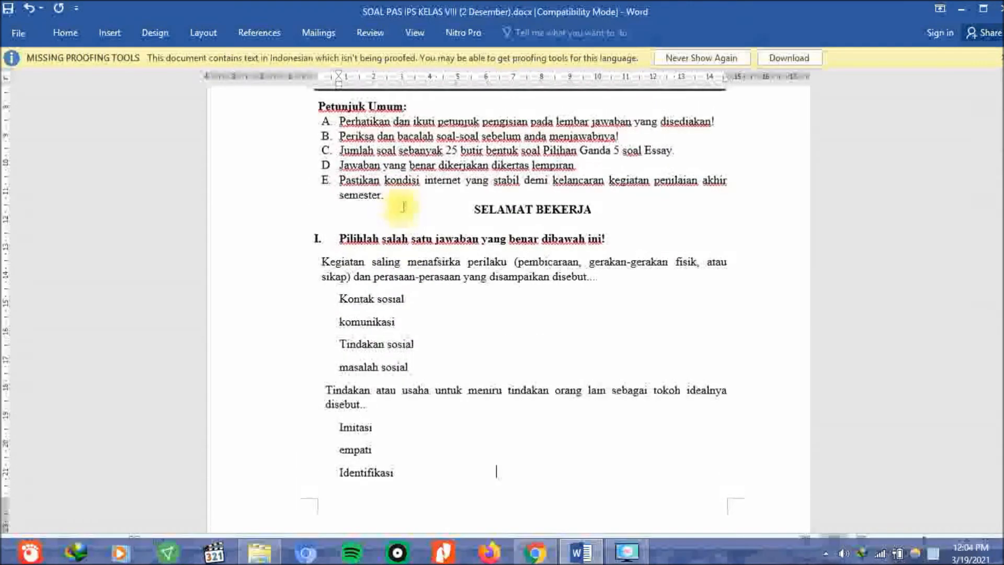
{"action": "scroll", "coordinate": [403, 207], "scroll_direction": "up", "scroll_amount": 1}
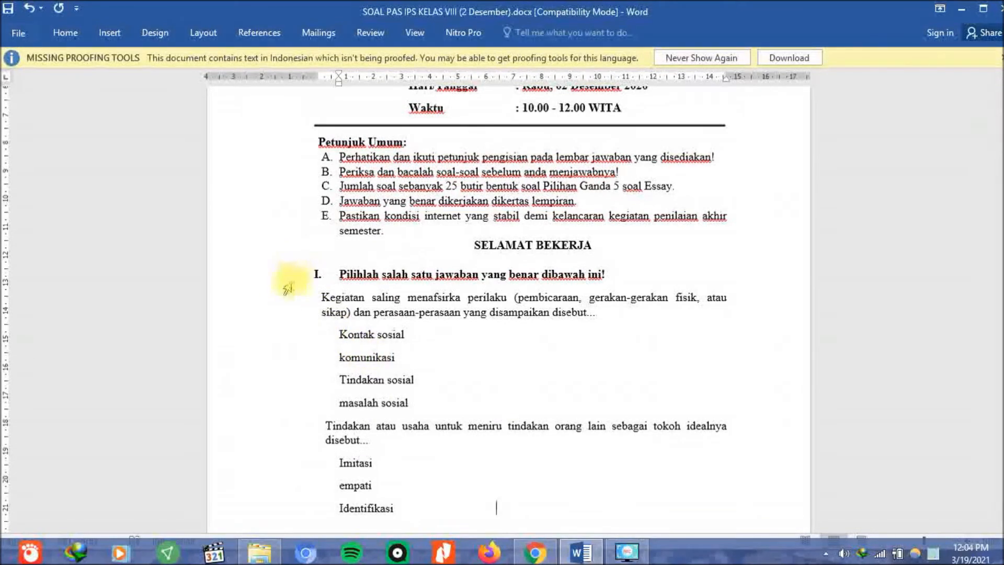
{"action": "mouse_move", "coordinate": [243, 304]}
{"action": "left_mouse_down"}
{"action": "mouse_move", "coordinate": [245, 314]}
{"action": "mouse_move", "coordinate": [246, 303]}
{"action": "mouse_move", "coordinate": [231, 315]}
{"action": "left_mouse_up"}
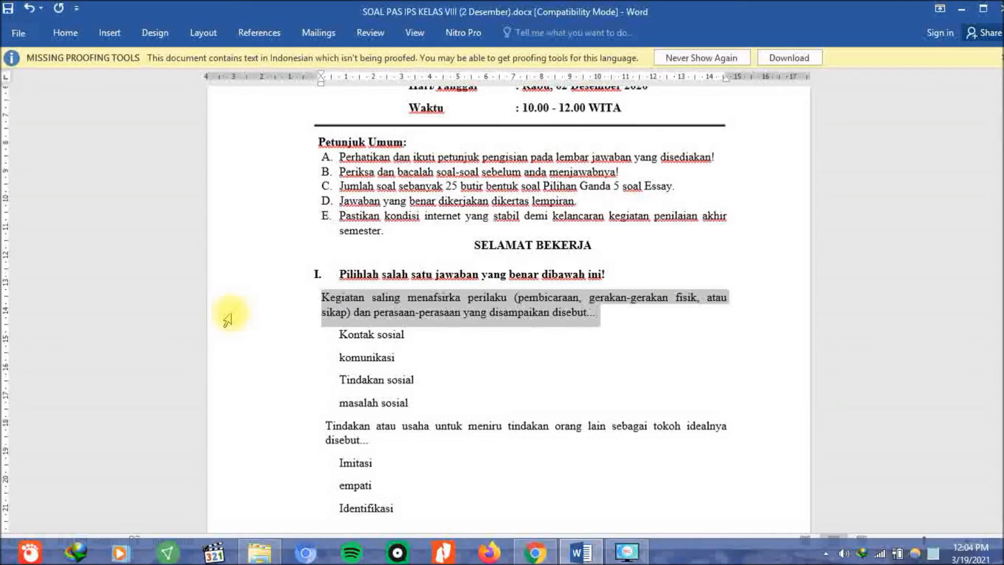
Copy the first question from Word and paste it into the form's question field.
{"action": "right_click", "coordinate": [455, 313]}
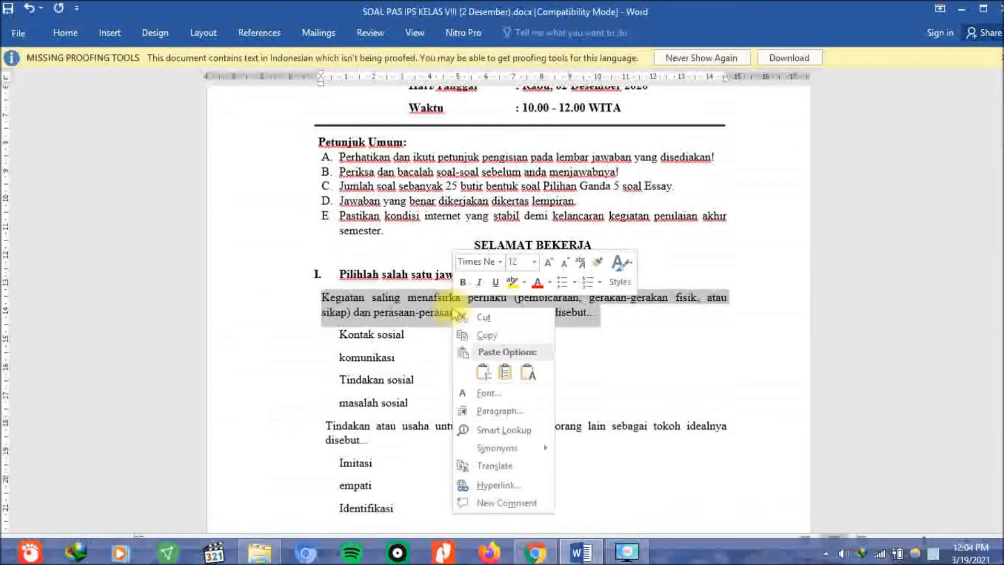
{"action": "left_click", "coordinate": [460, 336]}
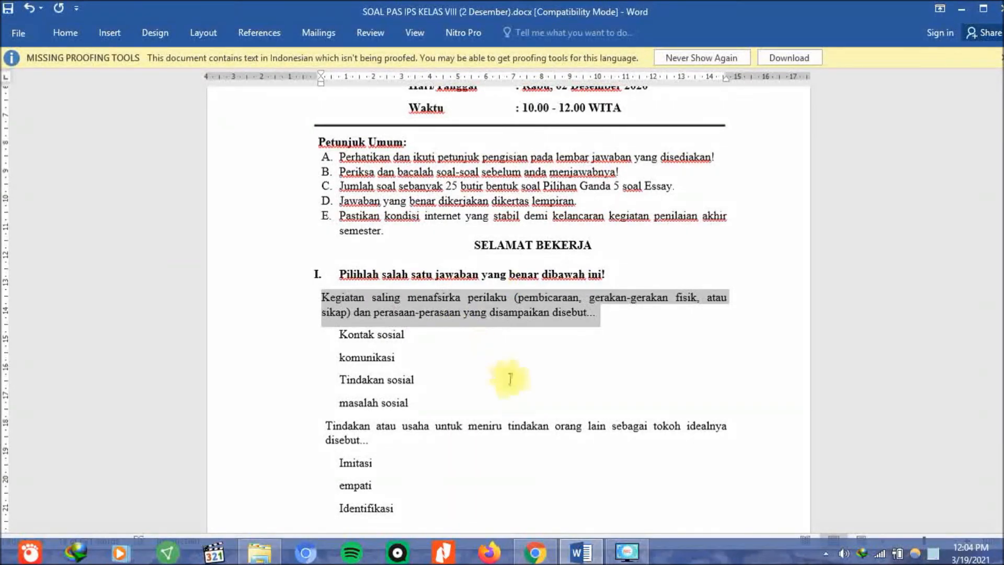
{"action": "left_click", "coordinate": [535, 551]}
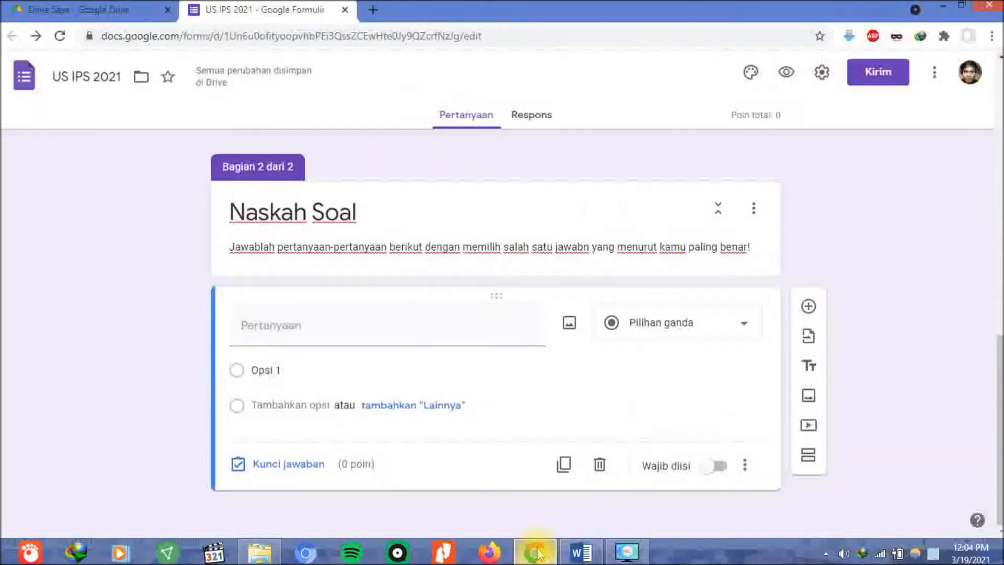
{"action": "left_click", "coordinate": [254, 325]}
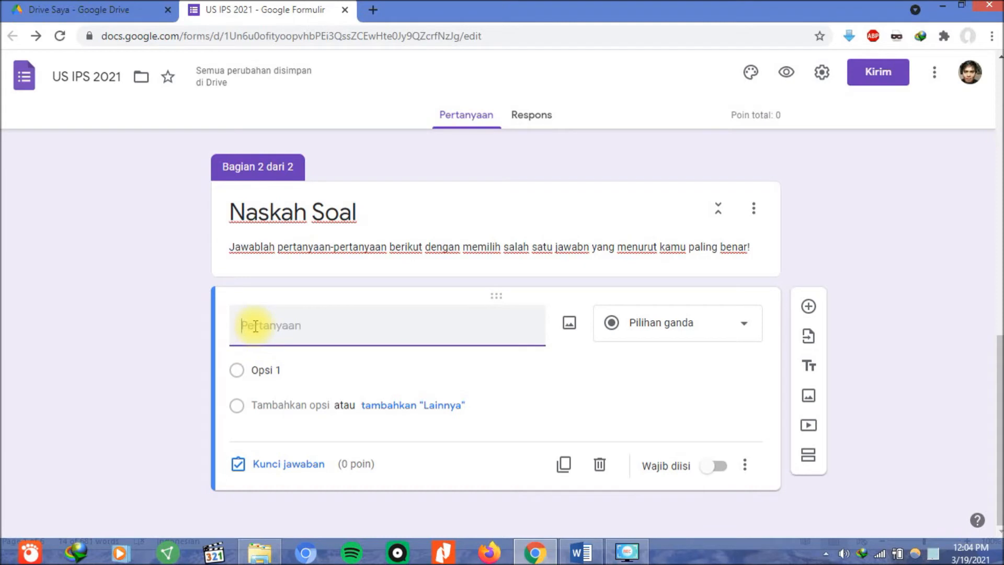
{"action": "right_click", "coordinate": [255, 325]}
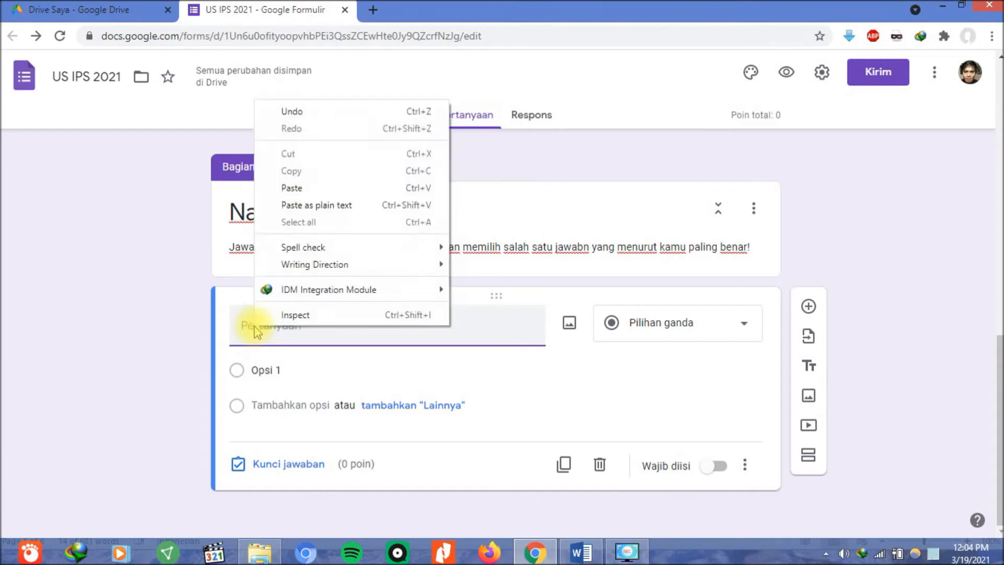
{"action": "left_click", "coordinate": [302, 191]}
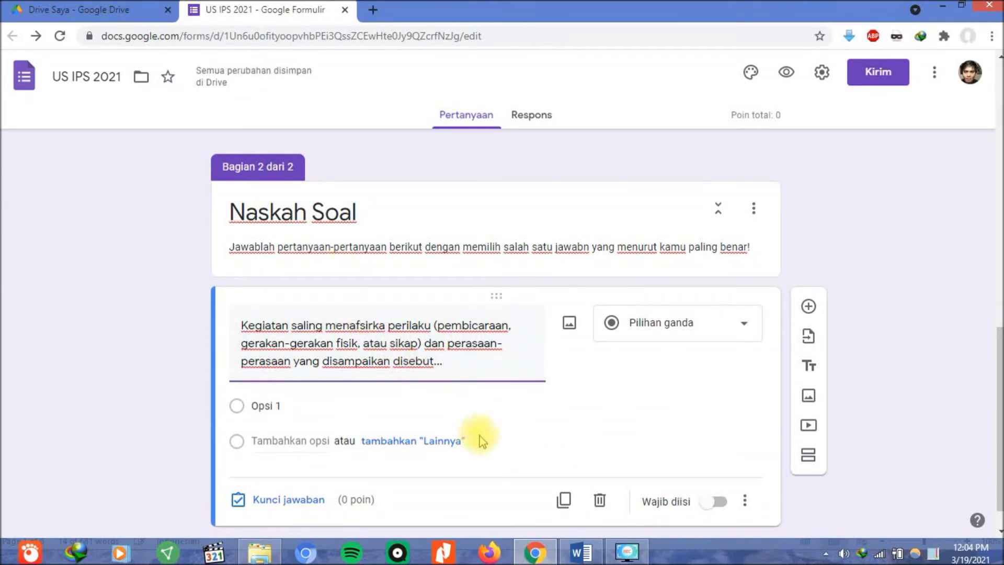
Copy the four answers, Kontak sosial to masalah sosial, and paste them as the question's options.
{"action": "left_click", "coordinate": [577, 553]}
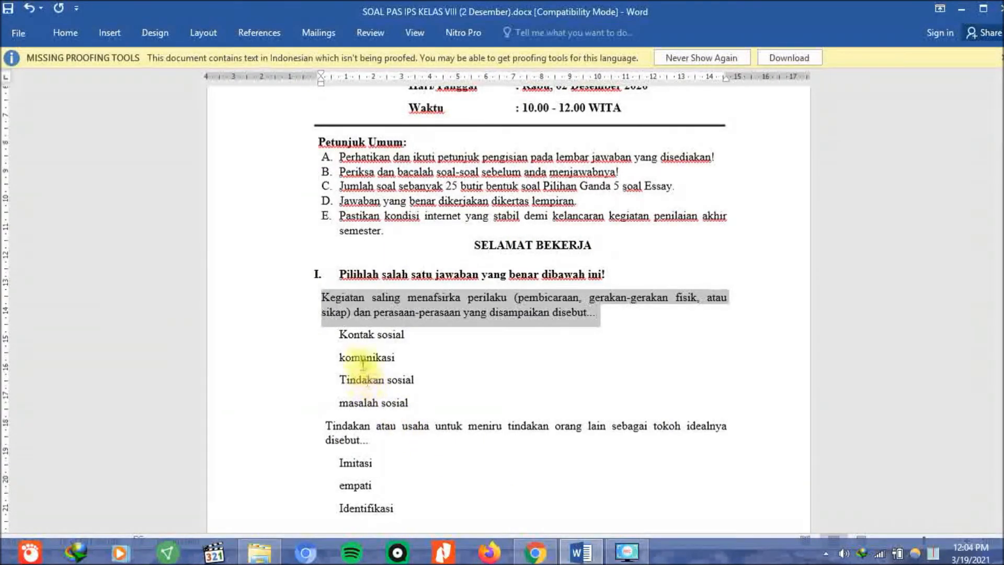
{"action": "left_click", "coordinate": [360, 335]}
{"action": "left_click_drag", "start_coordinate": [293, 342], "coordinate": [293, 408]}
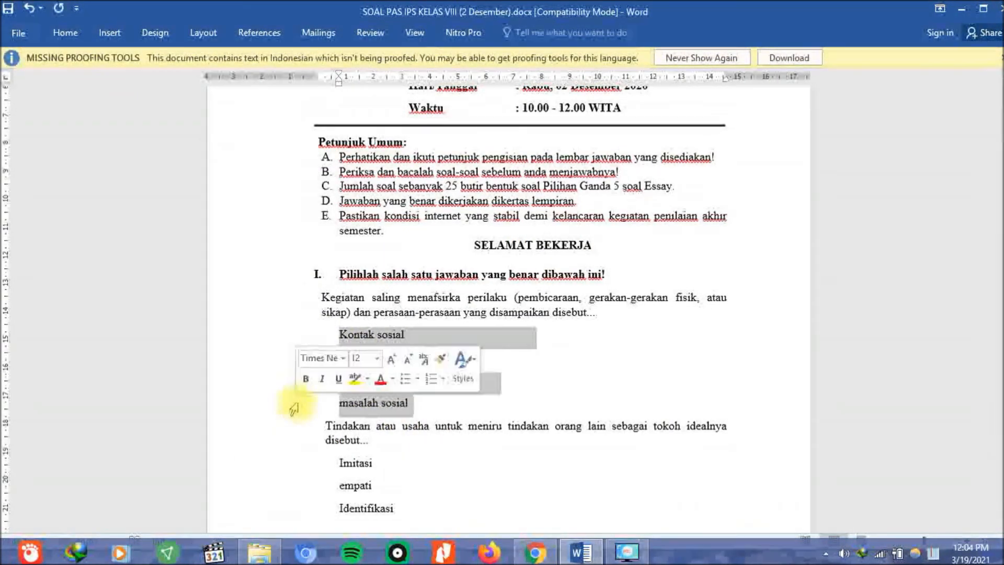
{"action": "right_click", "coordinate": [358, 404]}
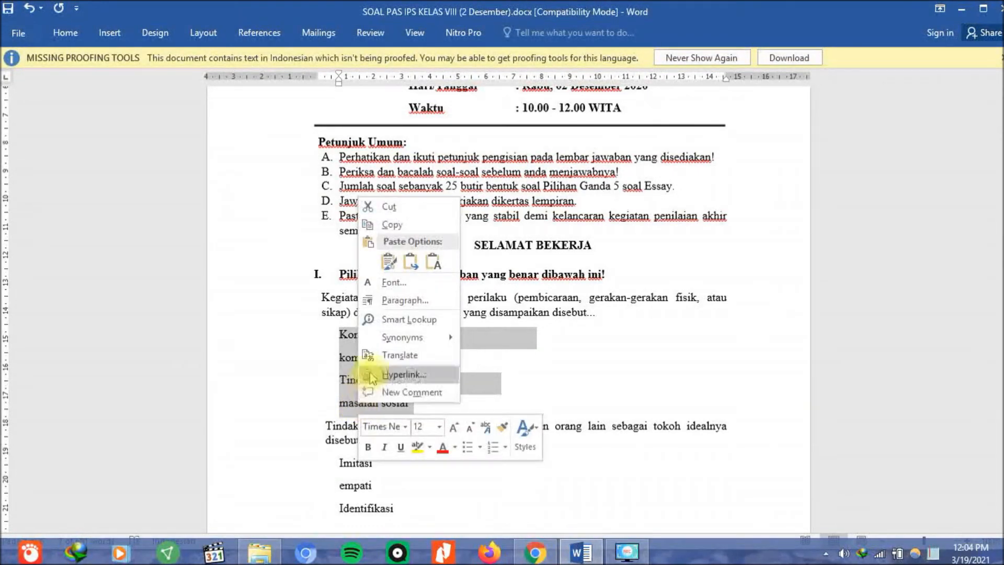
{"action": "left_click", "coordinate": [400, 225]}
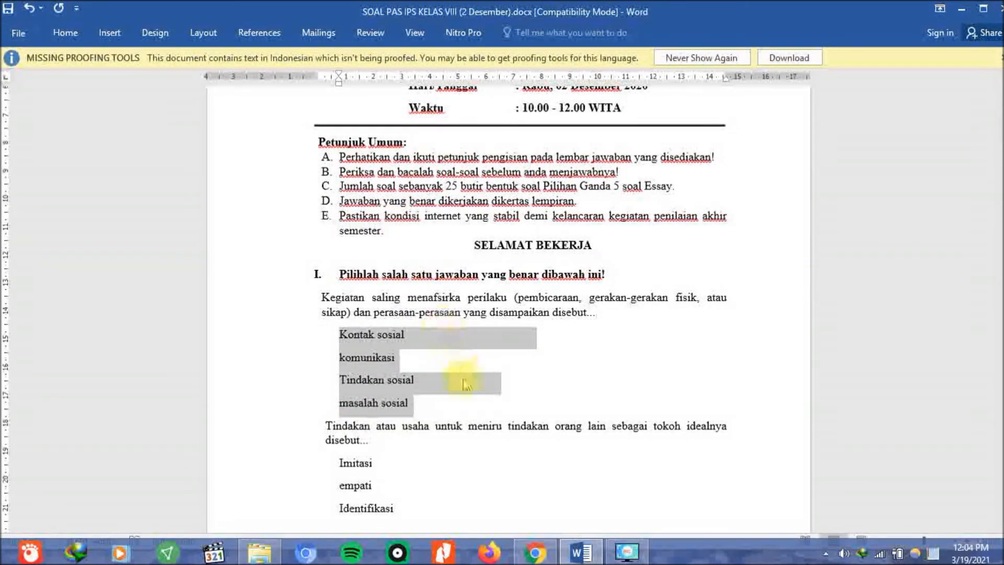
{"action": "left_click", "coordinate": [539, 554]}
{"action": "left_click", "coordinate": [264, 405]}
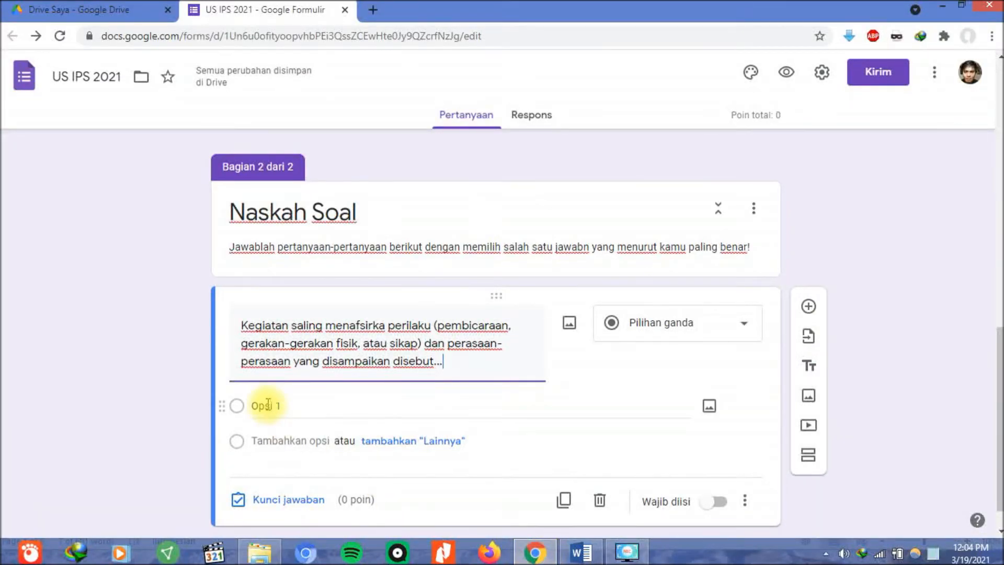
{"action": "right_click", "coordinate": [264, 405]}
{"action": "left_click", "coordinate": [359, 224]}
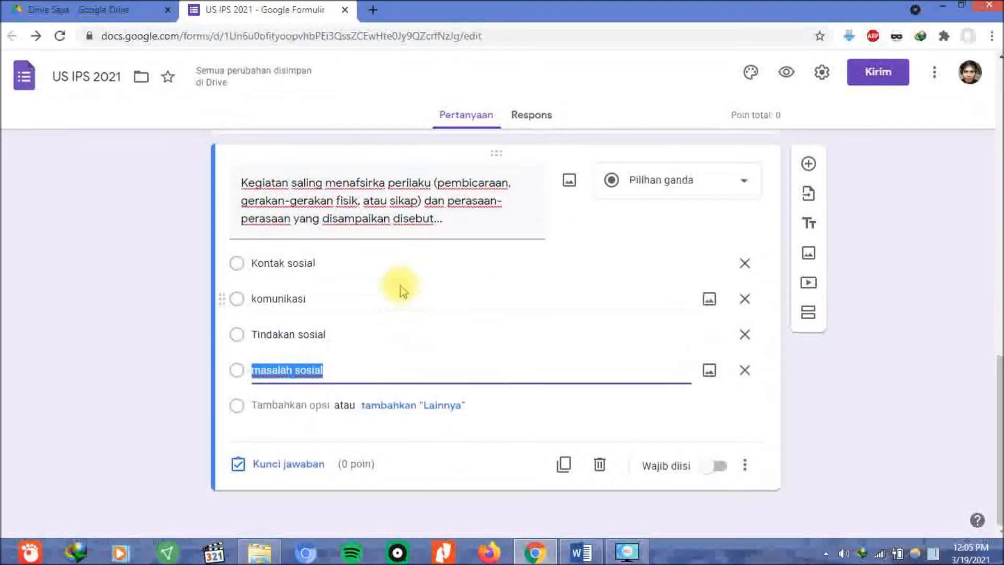
Set Kontak sosial as the 2-point correct answer and switch on Wajib diisi.
{"action": "left_click", "coordinate": [278, 466]}
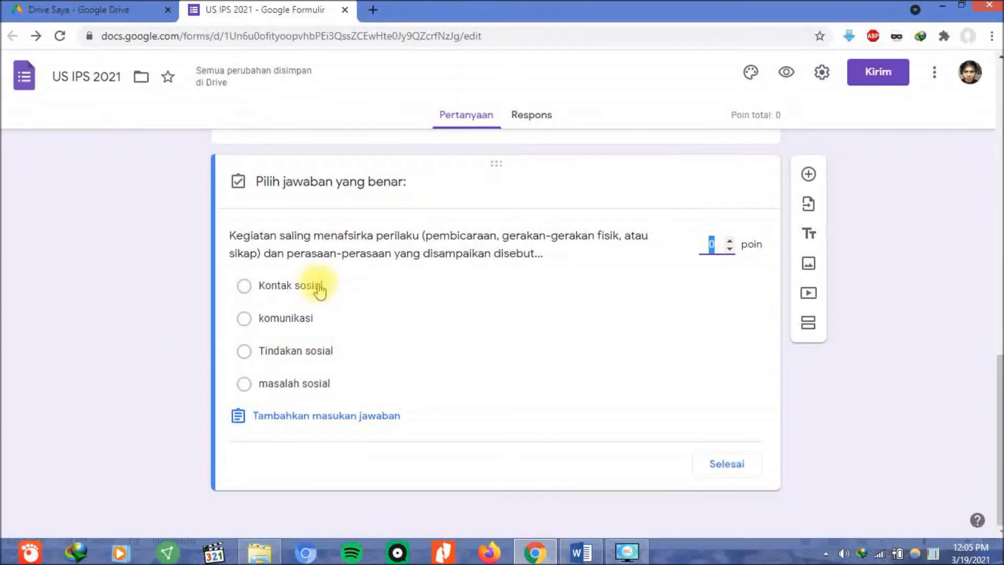
{"action": "left_click", "coordinate": [271, 285]}
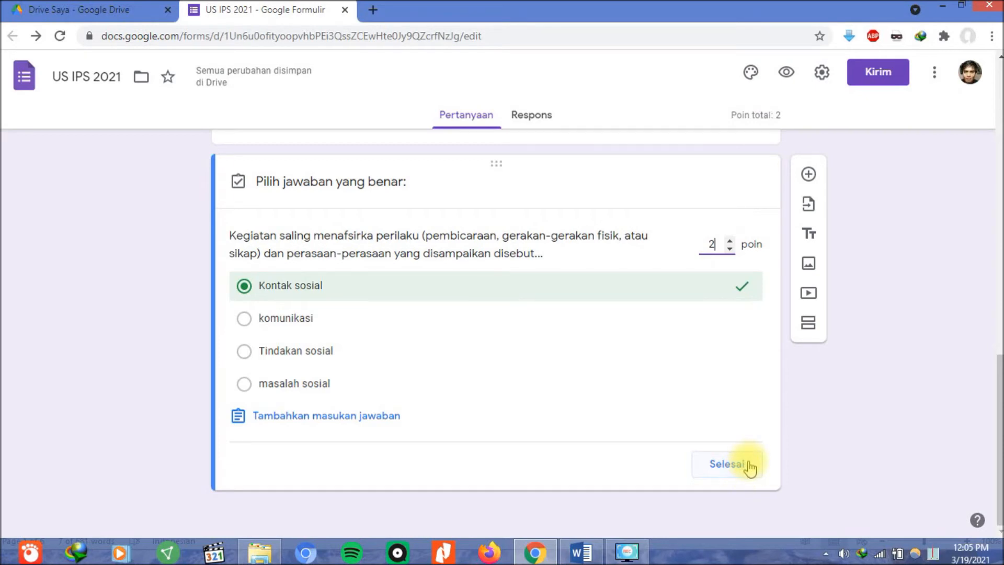
{"action": "left_click", "coordinate": [749, 466]}
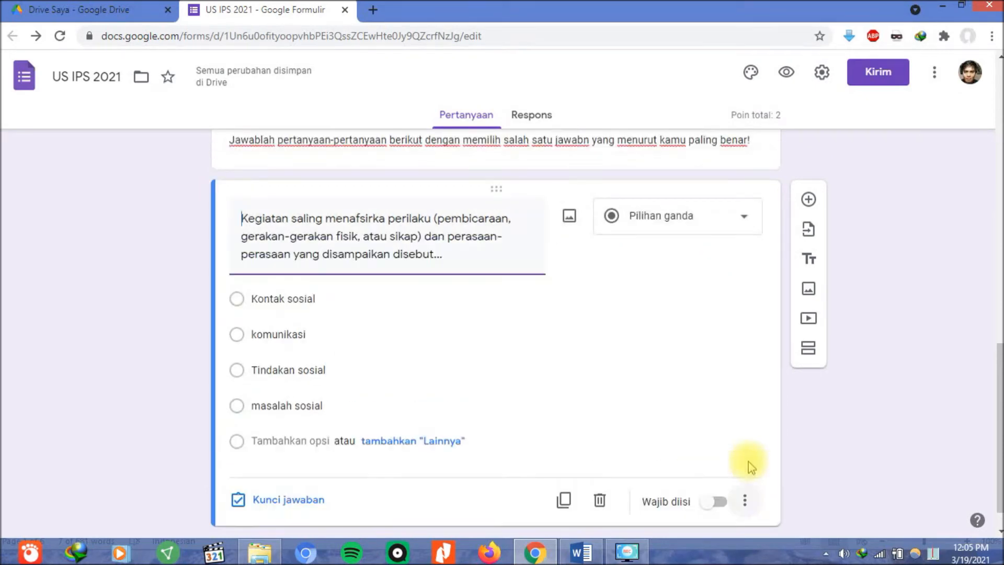
{"action": "left_click", "coordinate": [717, 502]}
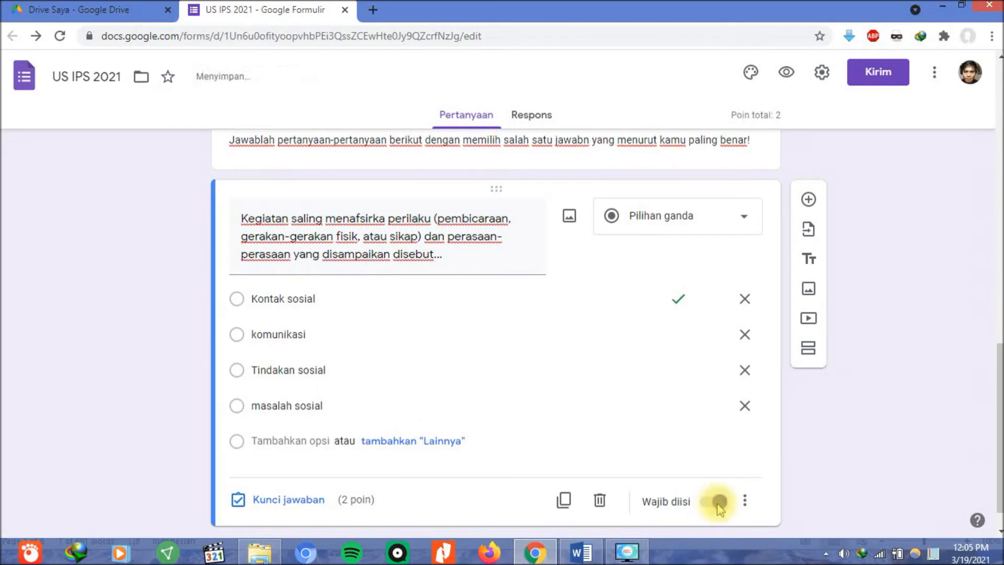
{"action": "scroll", "coordinate": [717, 489], "scroll_direction": "down", "scroll_amount": 1}
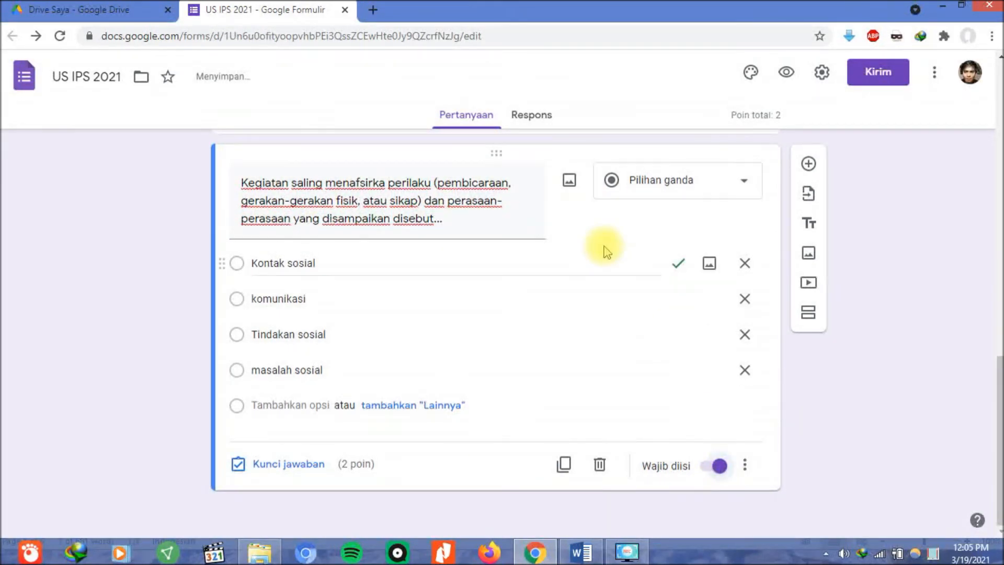
{"action": "scroll", "coordinate": [604, 246], "scroll_direction": "up", "scroll_amount": 1}
{"action": "scroll", "coordinate": [604, 247], "scroll_direction": "down", "scroll_amount": 1}
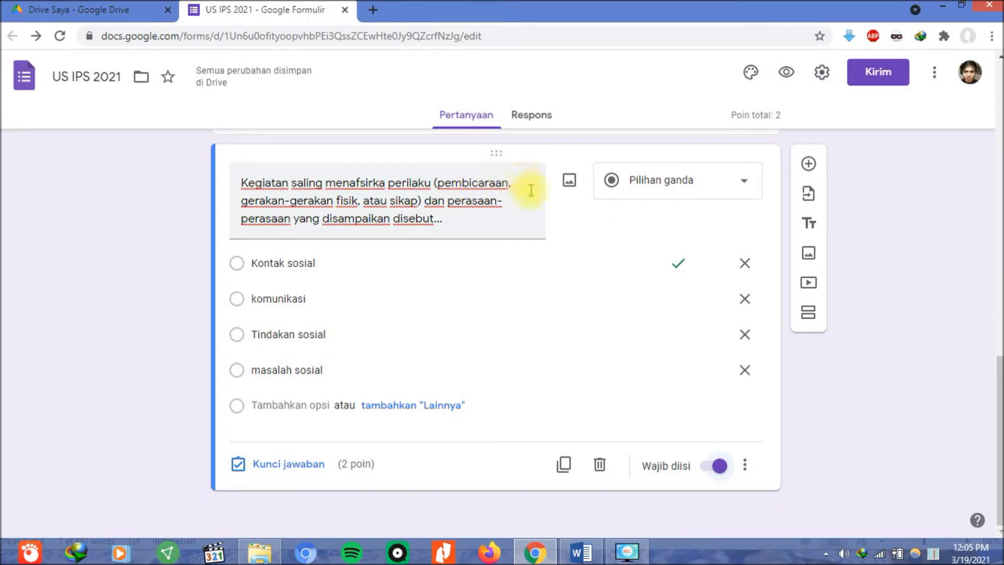
{"action": "scroll", "coordinate": [528, 182], "scroll_direction": "up", "scroll_amount": 1}
{"action": "scroll", "coordinate": [537, 206], "scroll_direction": "down", "scroll_amount": 1}
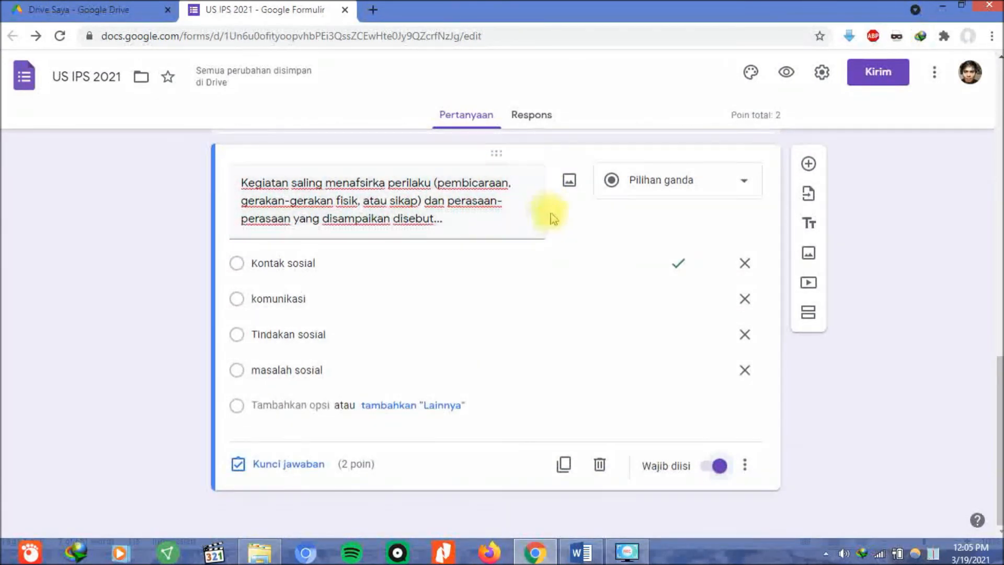
Add a new question and paste the imitation question text from Word into it.
{"action": "left_click", "coordinate": [808, 164]}
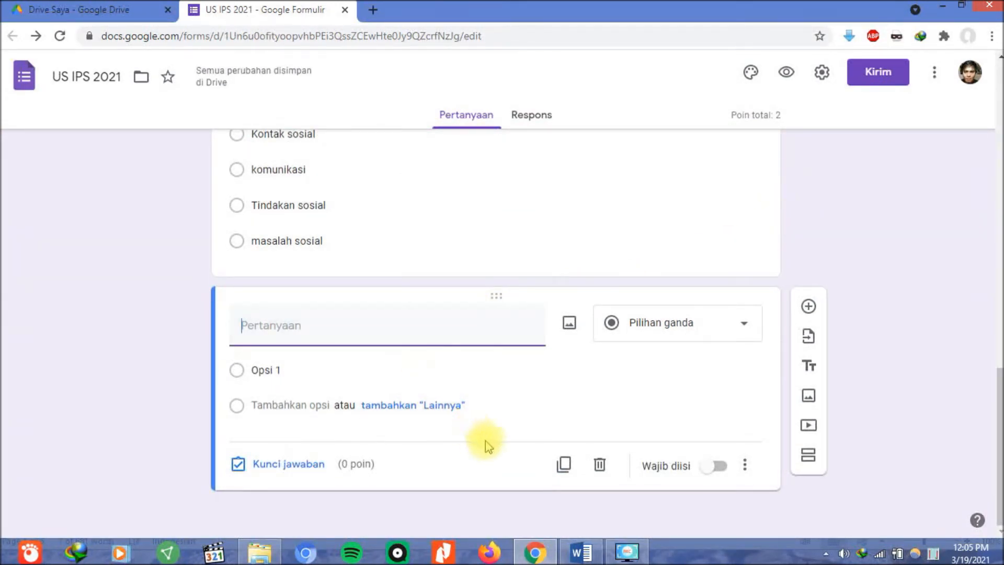
{"action": "left_click", "coordinate": [579, 552]}
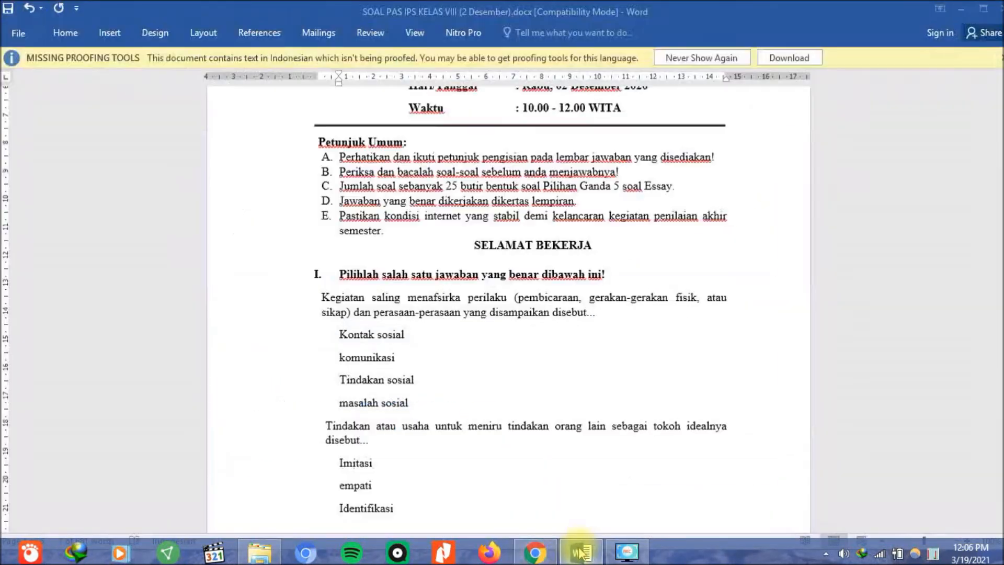
{"action": "scroll", "coordinate": [580, 398], "scroll_direction": "down", "scroll_amount": 3}
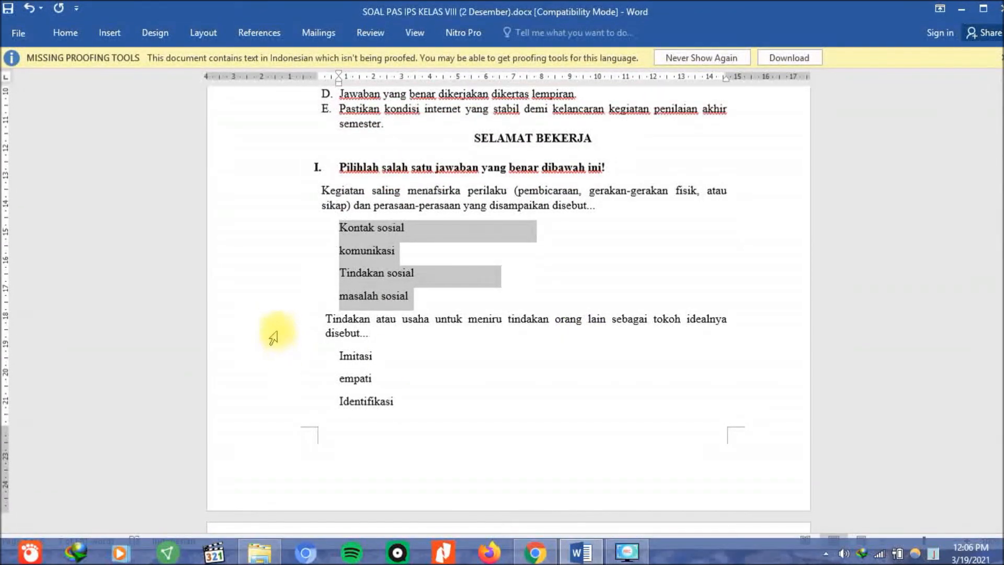
{"action": "left_click_drag", "start_coordinate": [271, 320], "coordinate": [276, 337]}
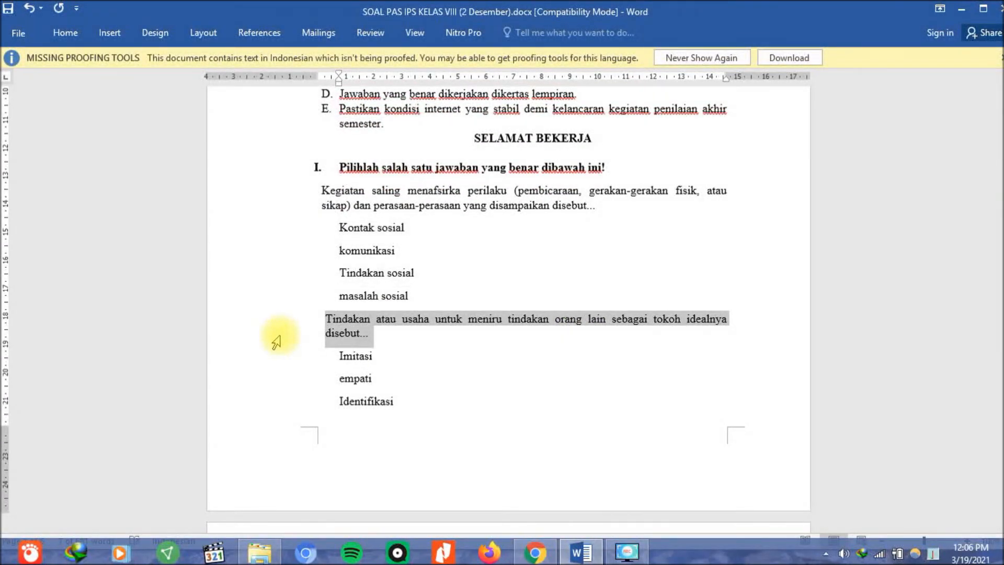
{"action": "right_click", "coordinate": [349, 335]}
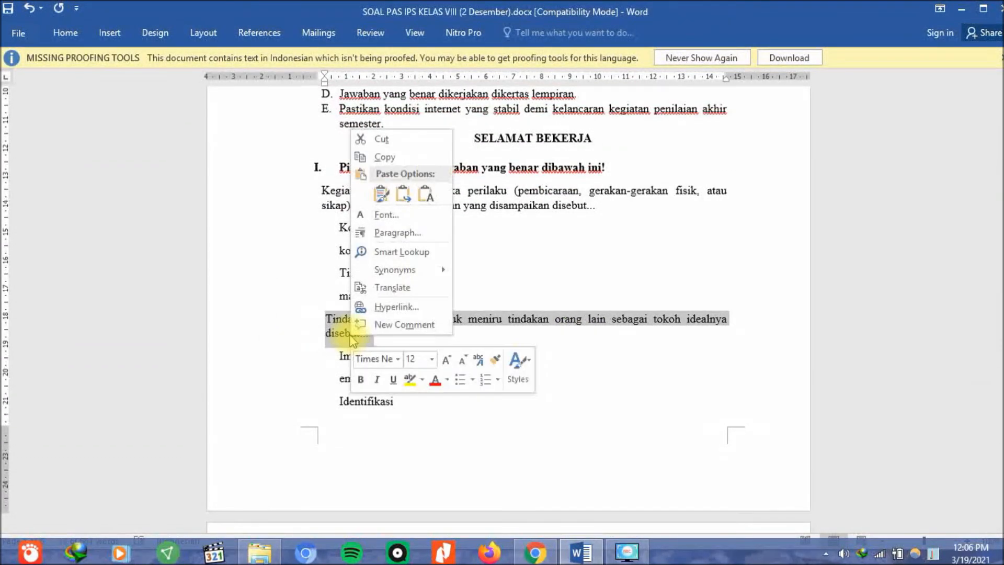
{"action": "left_click", "coordinate": [384, 158]}
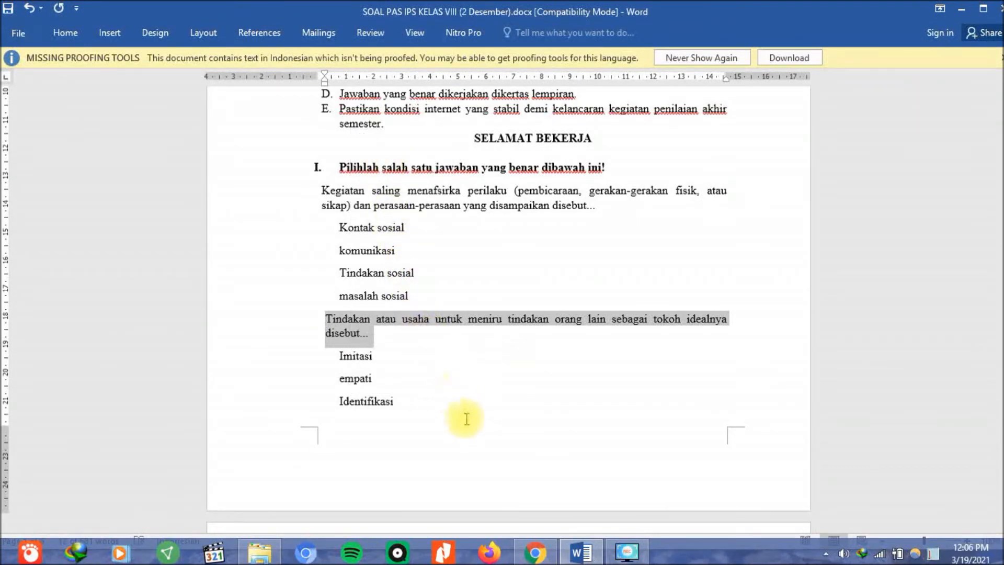
{"action": "left_click", "coordinate": [535, 552]}
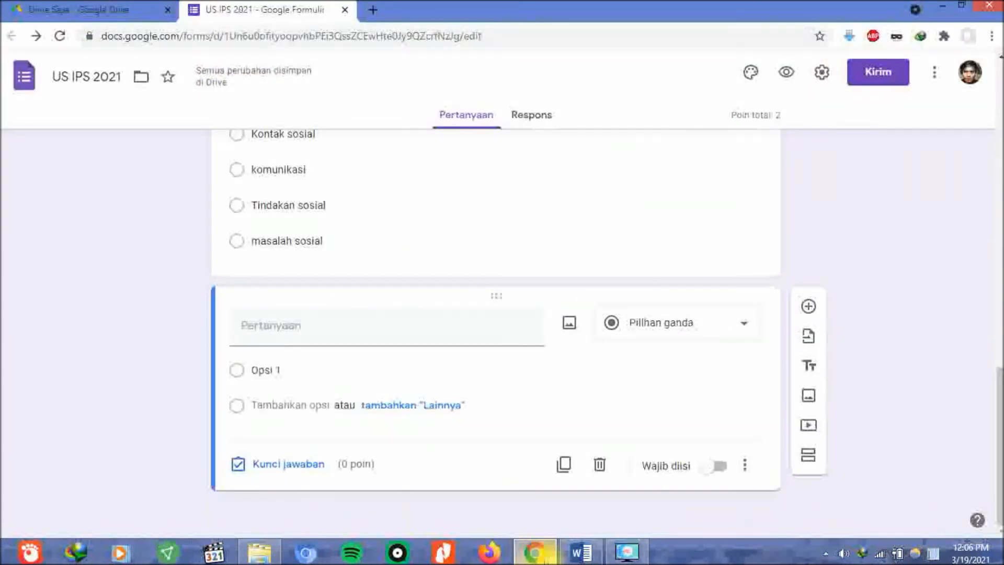
{"action": "right_click", "coordinate": [343, 329]}
{"action": "left_click", "coordinate": [371, 191]}
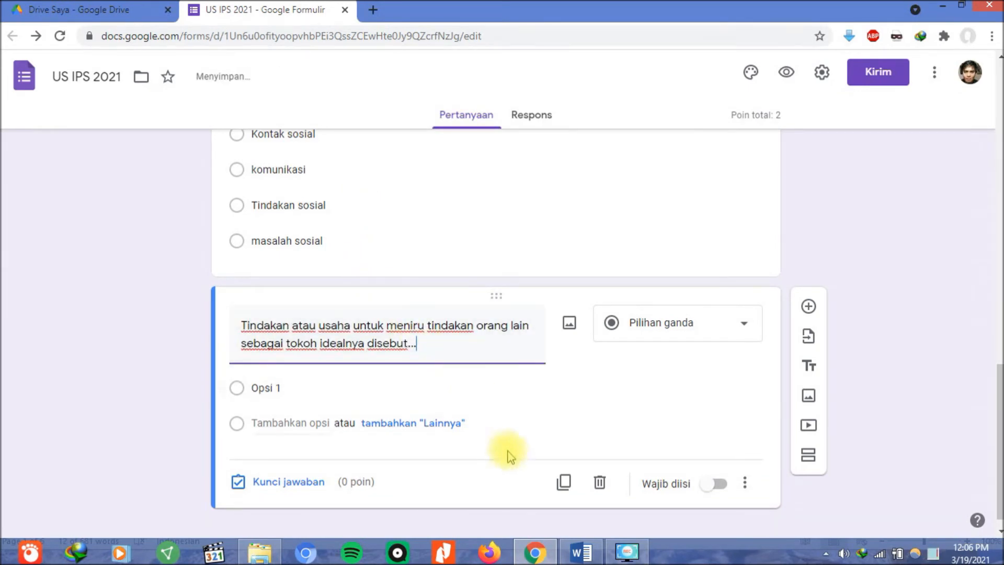
Paste the answers Imitasi, empati, Identifikasi and sugesti from Word as the question's options.
{"action": "left_click", "coordinate": [578, 549]}
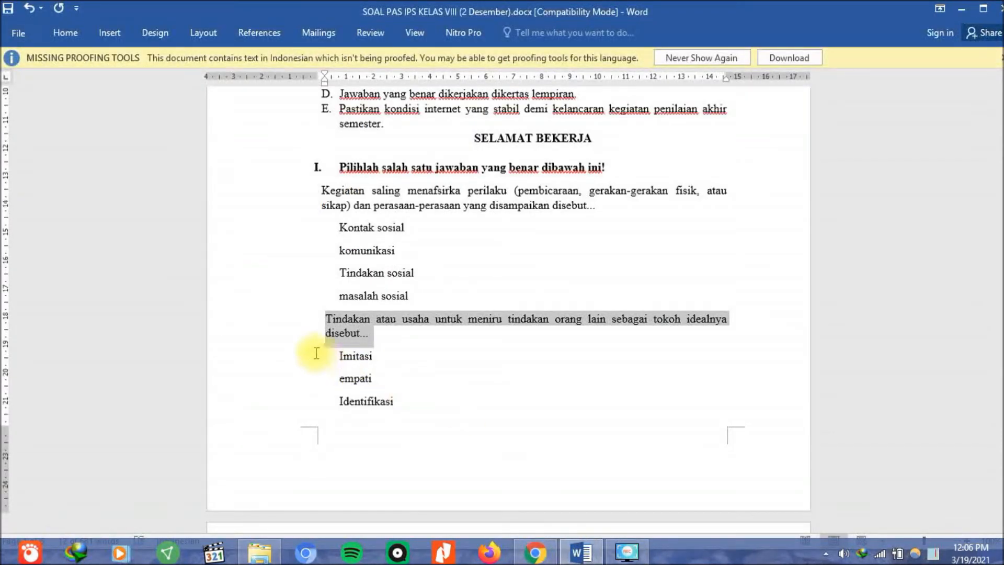
{"action": "left_click_drag", "start_coordinate": [274, 359], "coordinate": [314, 464]}
{"action": "right_click", "coordinate": [366, 258]}
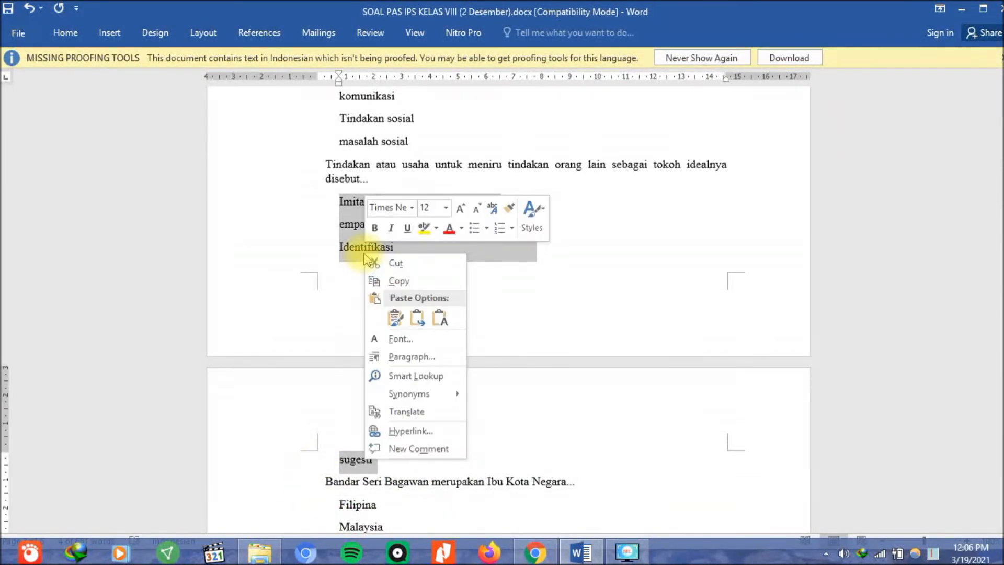
{"action": "left_click", "coordinate": [385, 280]}
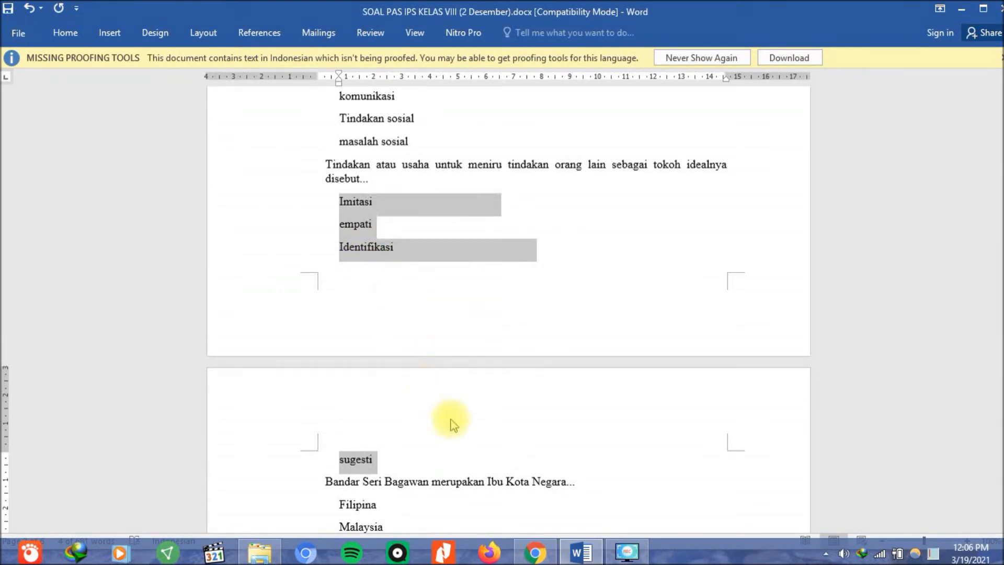
{"action": "left_click", "coordinate": [534, 552]}
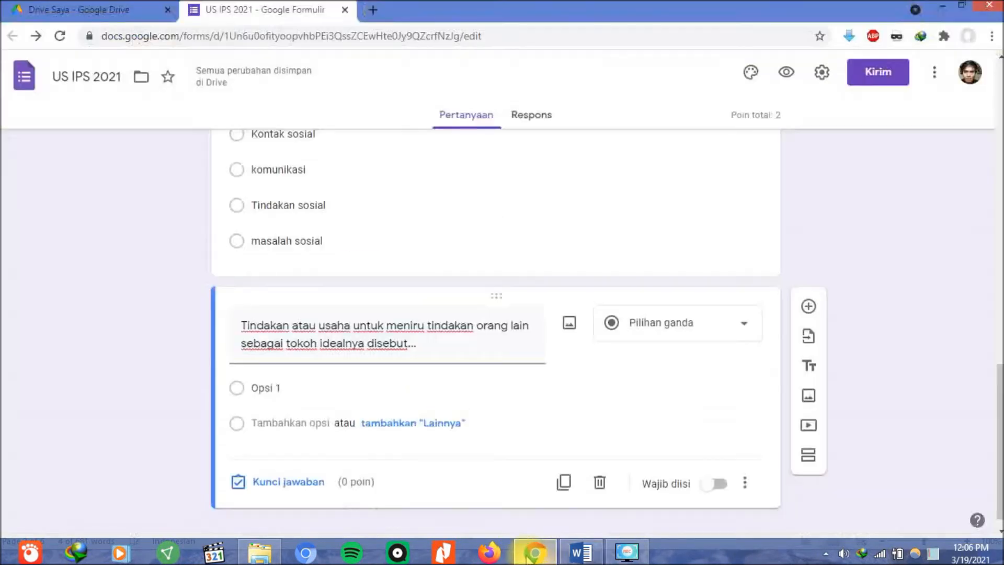
{"action": "left_click", "coordinate": [301, 391]}
{"action": "right_click", "coordinate": [301, 391]}
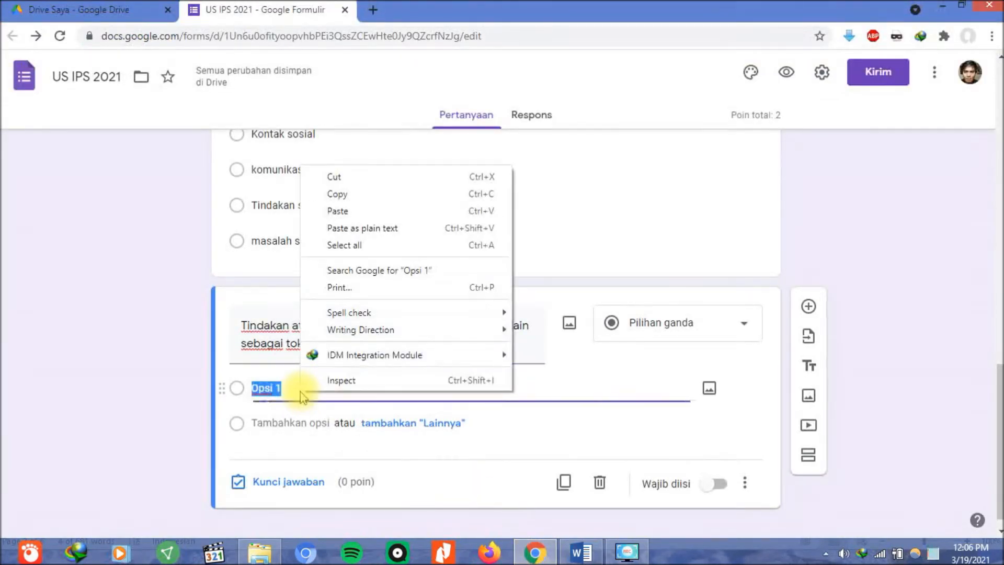
{"action": "left_click", "coordinate": [323, 215]}
{"action": "scroll", "coordinate": [321, 230], "scroll_direction": "down", "scroll_amount": 2}
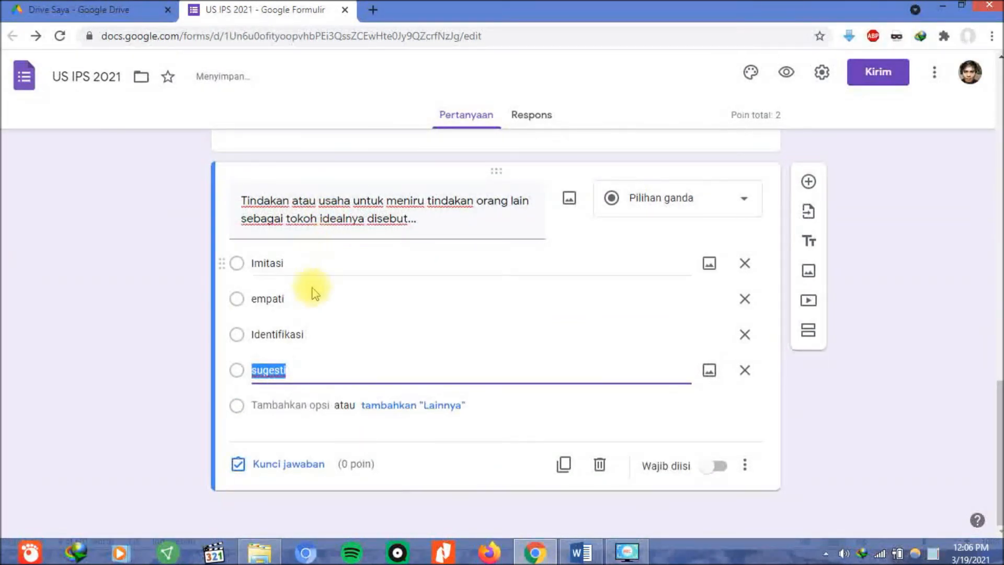
{"action": "left_click", "coordinate": [289, 463]}
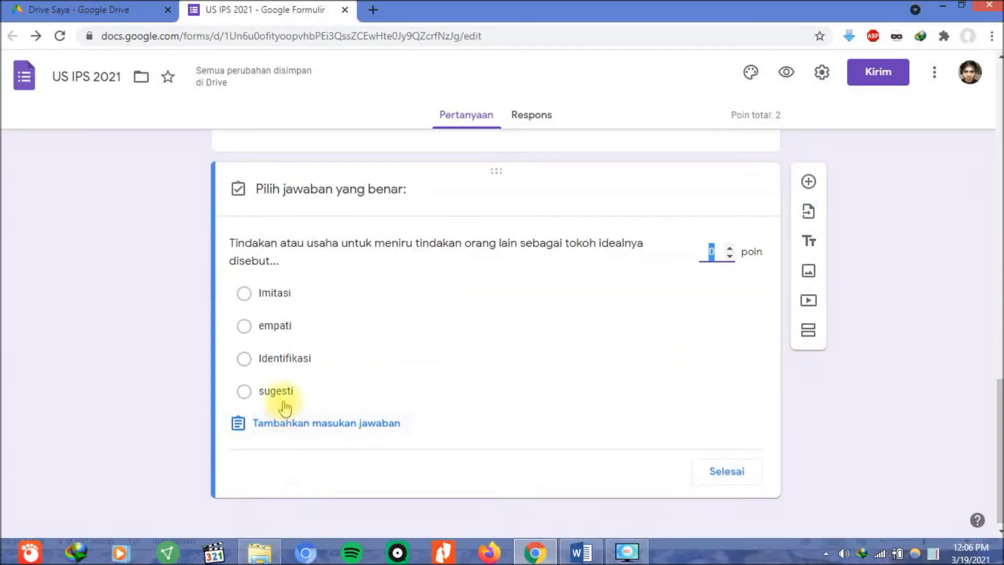
Mark sugesti as the correct answer worth 2 points and make the question required.
{"action": "left_click", "coordinate": [282, 397]}
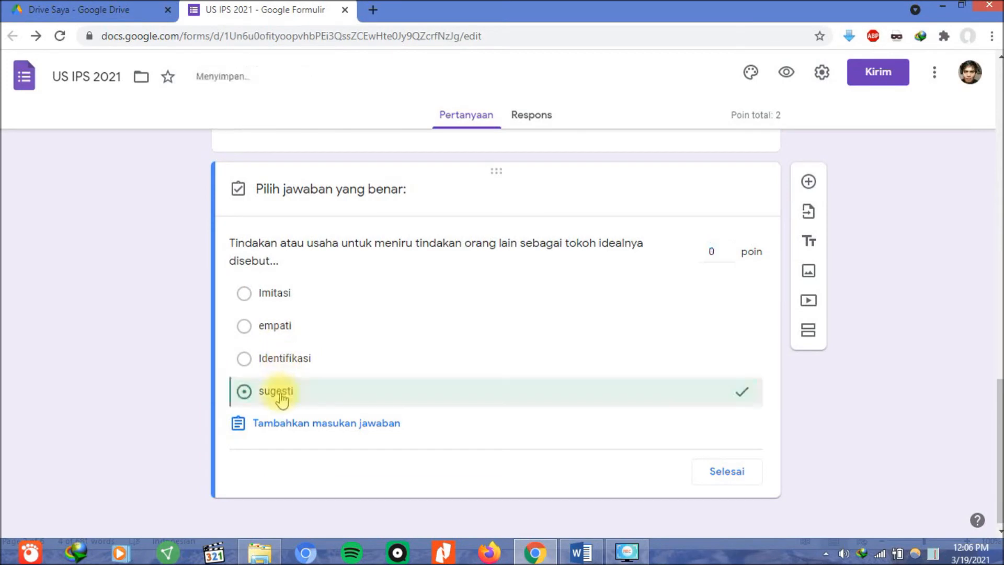
{"action": "left_click", "coordinate": [713, 252]}
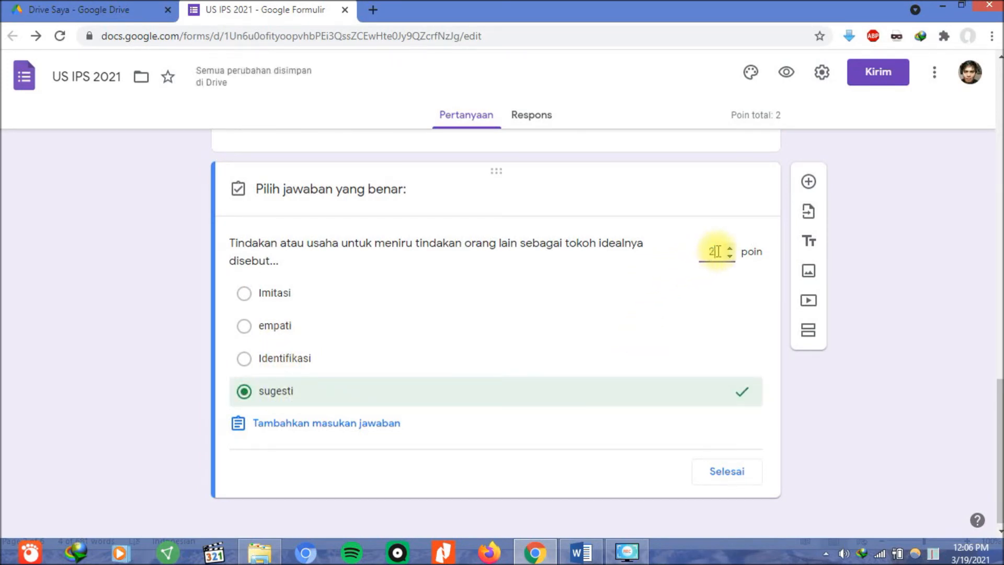
{"action": "type", "text": "2"}
{"action": "left_click", "coordinate": [730, 472]}
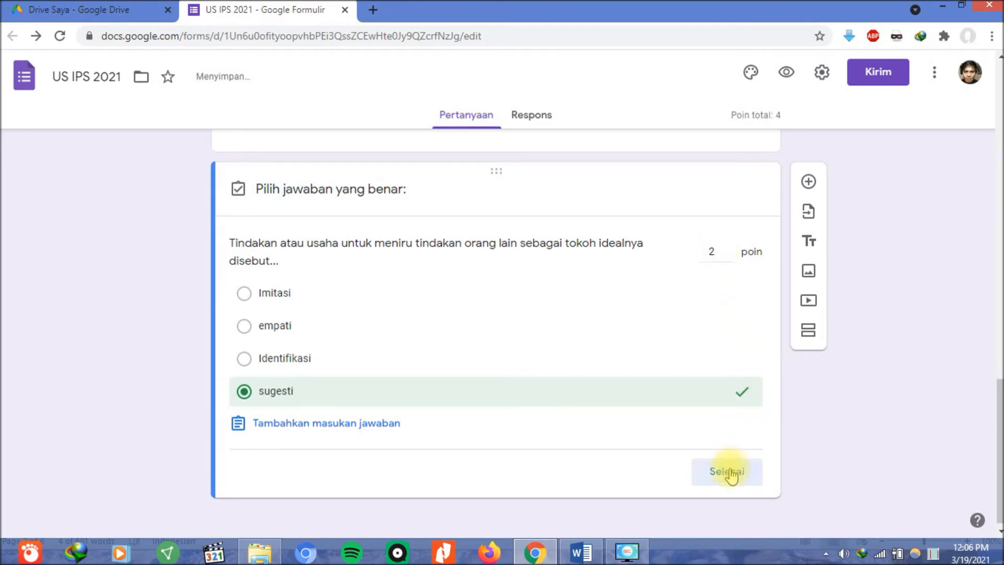
{"action": "left_click", "coordinate": [719, 484]}
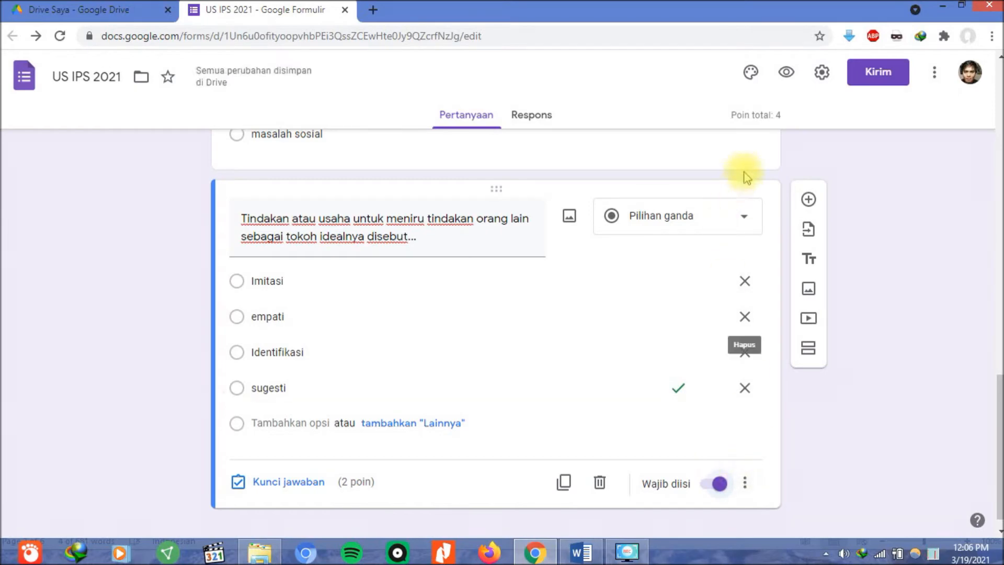
Add another blank question and return to the Word exam document.
{"action": "left_click", "coordinate": [808, 200]}
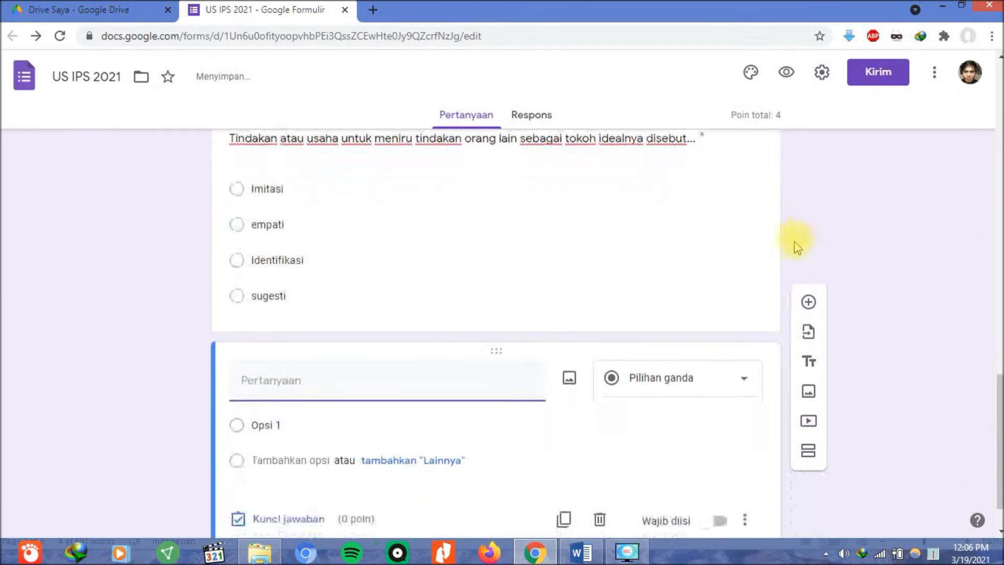
{"action": "left_click", "coordinate": [575, 550]}
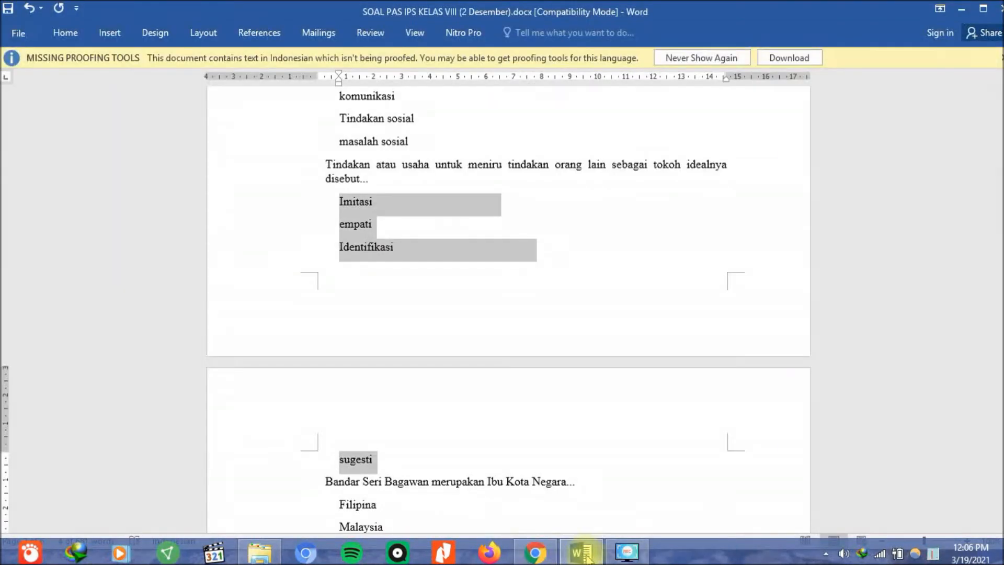
{"action": "scroll", "coordinate": [456, 375], "scroll_direction": "down", "scroll_amount": 5}
Copy the 'Bandar Seri Bagawan merupakan Ibu Kota Negara...' question from Word into the empty form question.
{"action": "scroll", "coordinate": [235, 220], "scroll_direction": "down", "scroll_amount": 1}
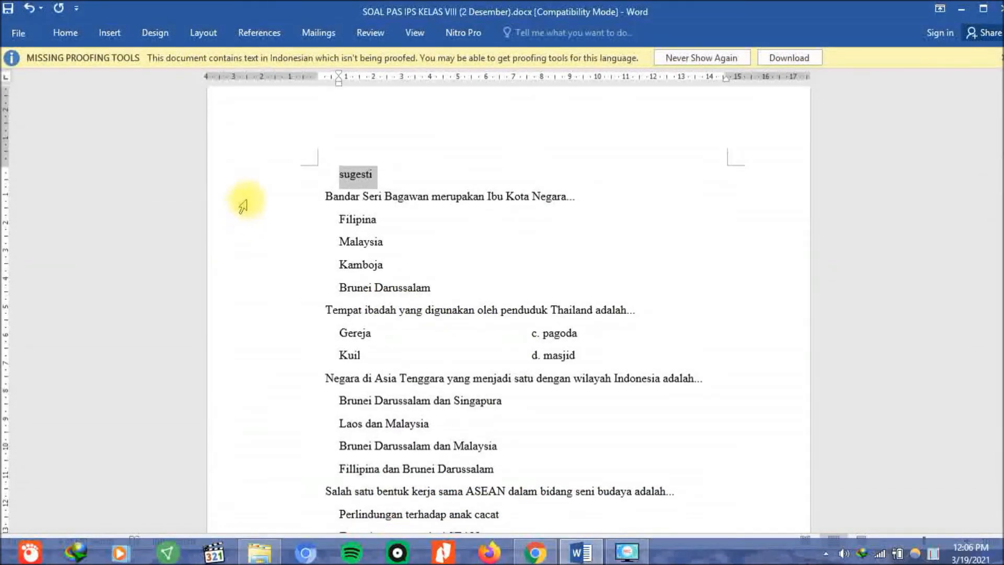
{"action": "left_click", "coordinate": [245, 199]}
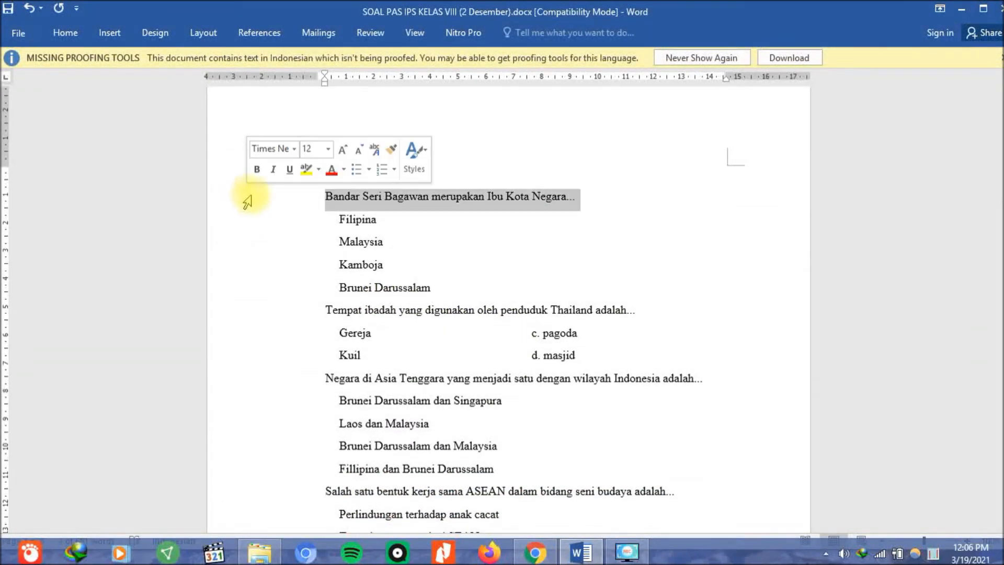
{"action": "right_click", "coordinate": [339, 199]}
{"action": "left_click", "coordinate": [359, 217]}
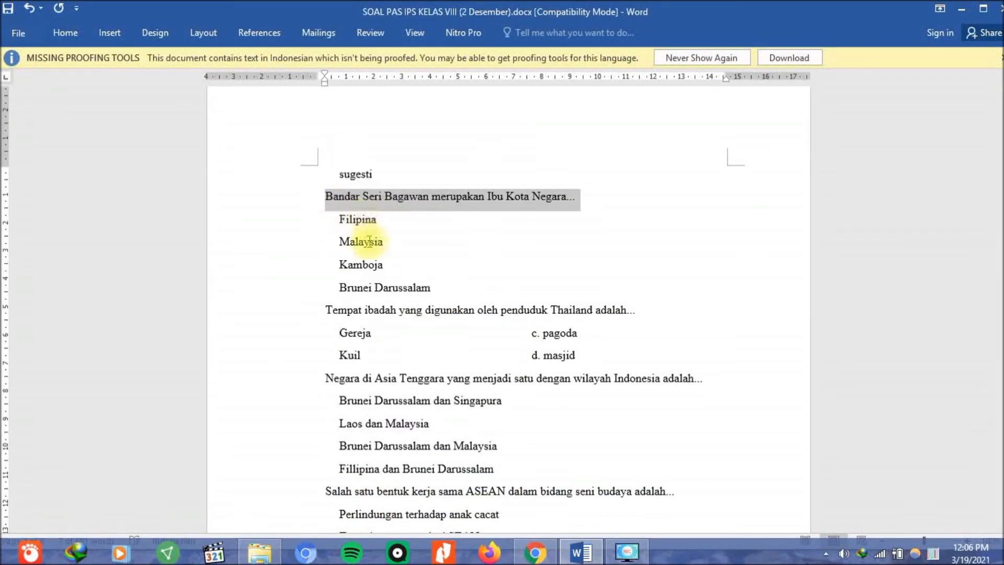
{"action": "left_click", "coordinate": [534, 551]}
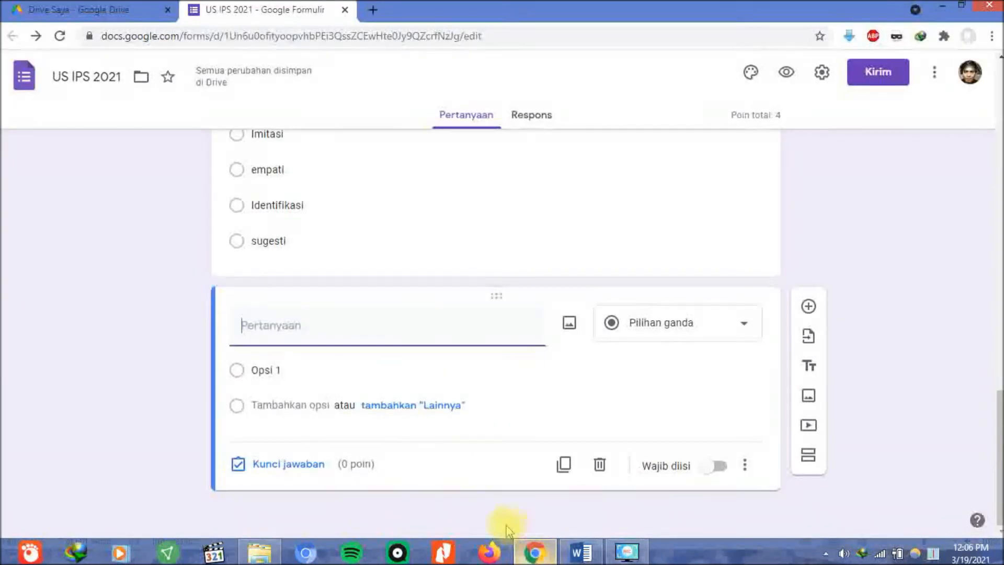
{"action": "right_click", "coordinate": [338, 330]}
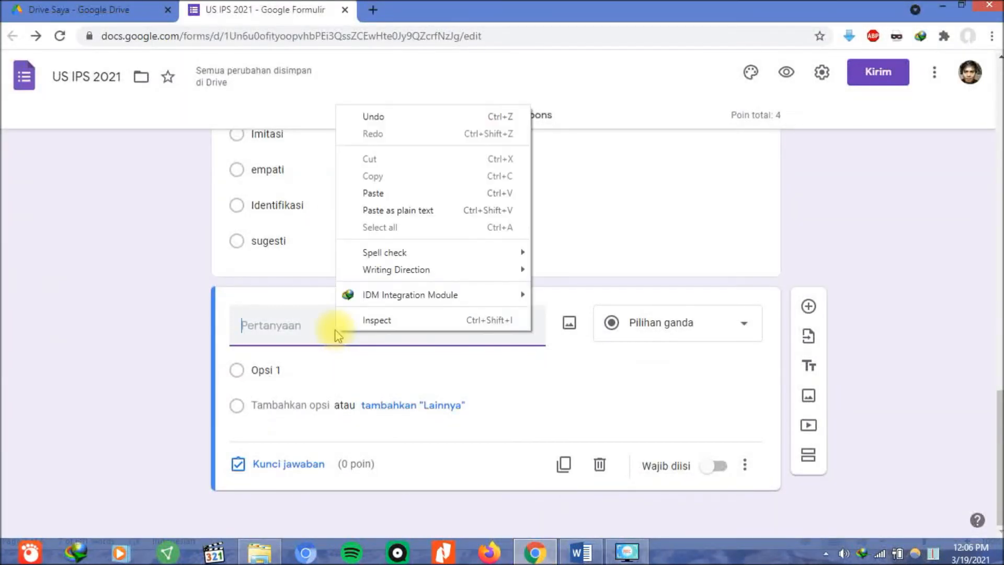
{"action": "left_click", "coordinate": [409, 193]}
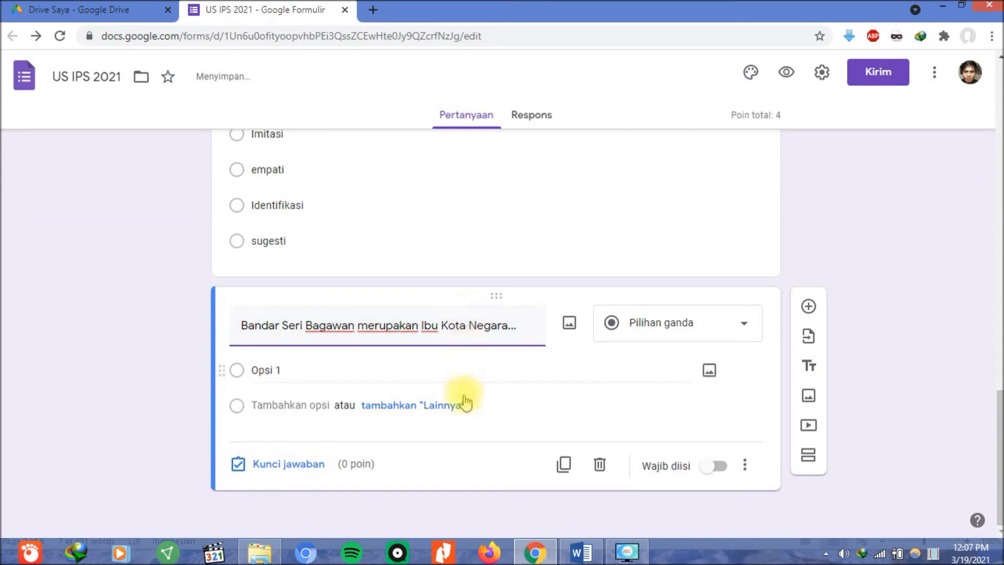
Paste the answers Filipina, Malaysia, Kamboja and Brunei Darussalam from Word as the question's options.
{"action": "left_click", "coordinate": [586, 552]}
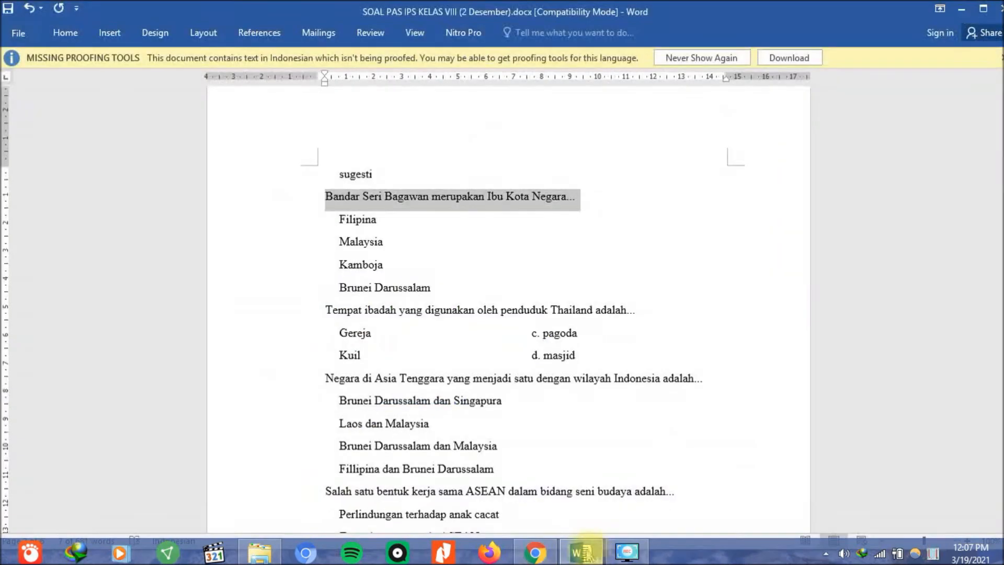
{"action": "left_click_drag", "start_coordinate": [301, 230], "coordinate": [313, 292]}
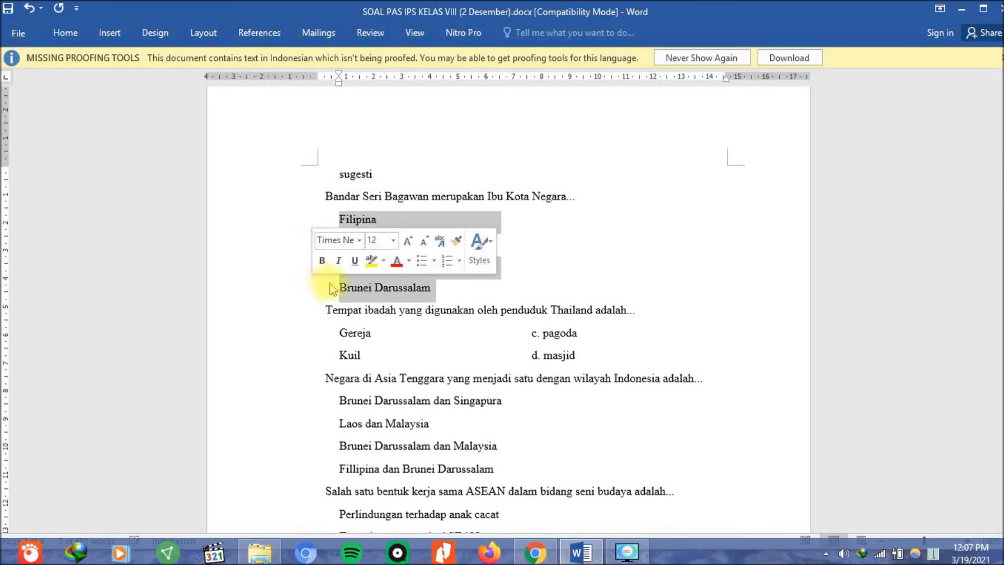
{"action": "right_click", "coordinate": [358, 287]}
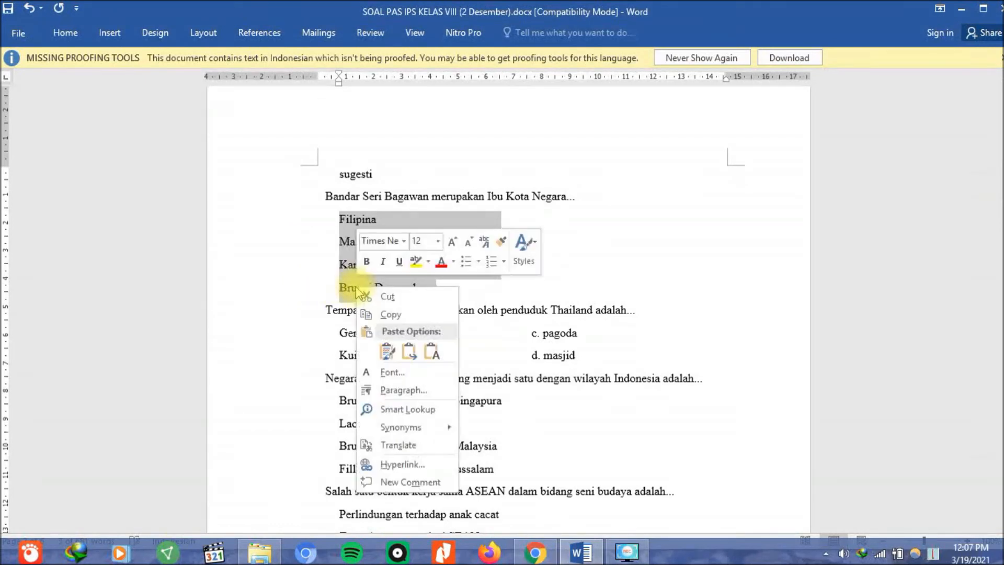
{"action": "left_click", "coordinate": [377, 315]}
{"action": "left_click", "coordinate": [534, 555]}
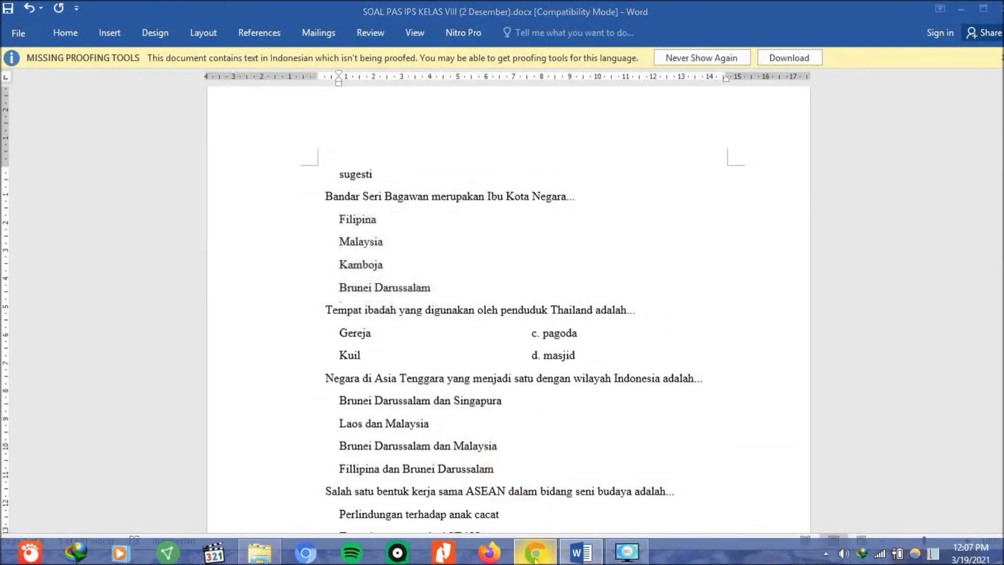
{"action": "left_click", "coordinate": [267, 370]}
{"action": "right_click", "coordinate": [268, 371]}
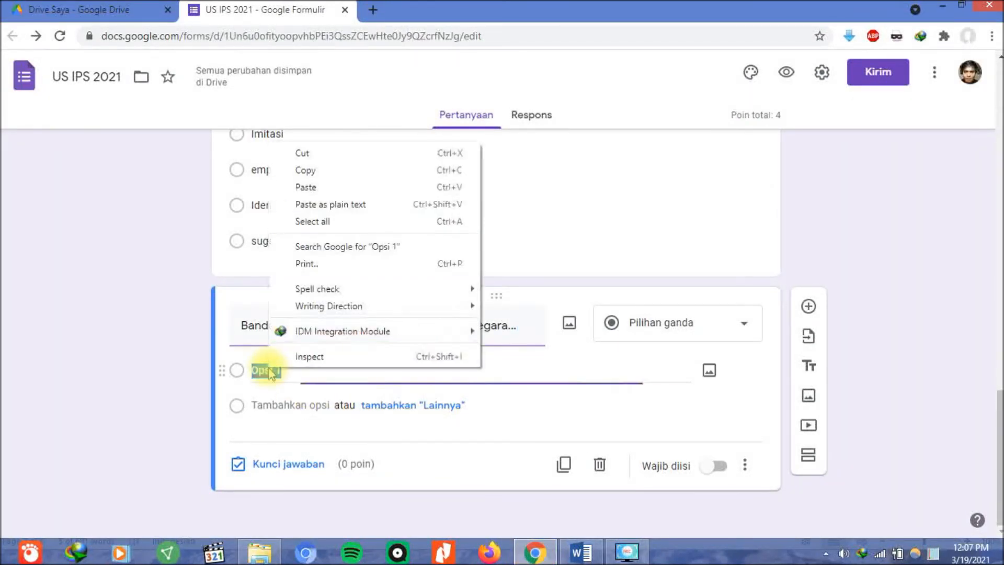
{"action": "left_click", "coordinate": [306, 187]}
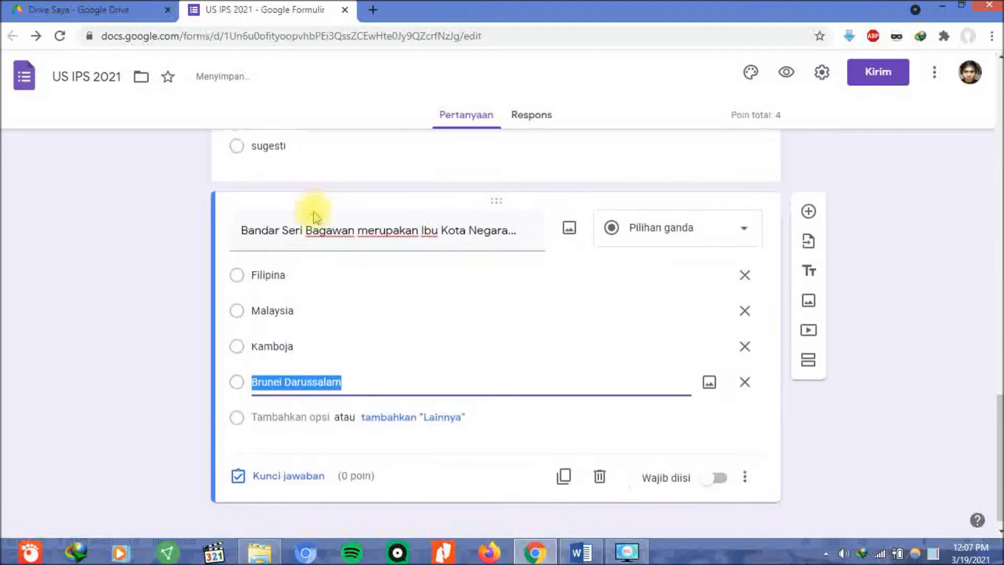
In the answer key, mark Brunei Darussalam correct for 2 points, then switch on Wajib diisi.
{"action": "left_click", "coordinate": [288, 464]}
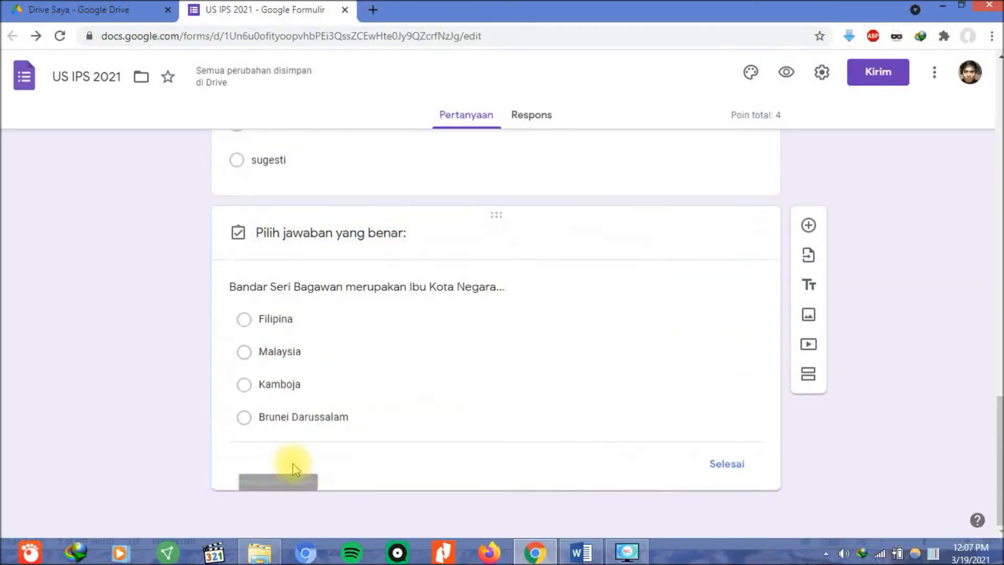
{"action": "left_click", "coordinate": [272, 400]}
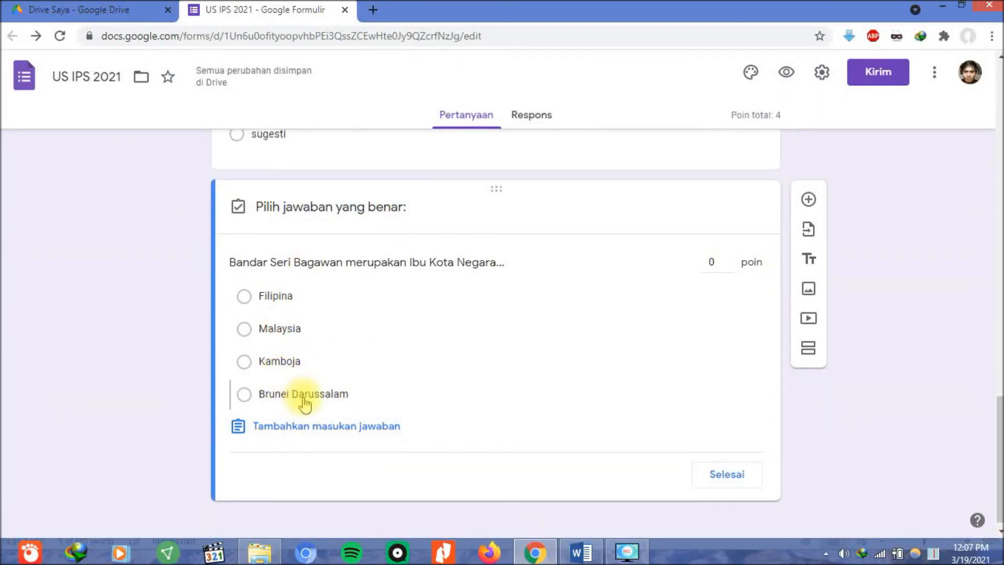
{"action": "double_click", "coordinate": [722, 260]}
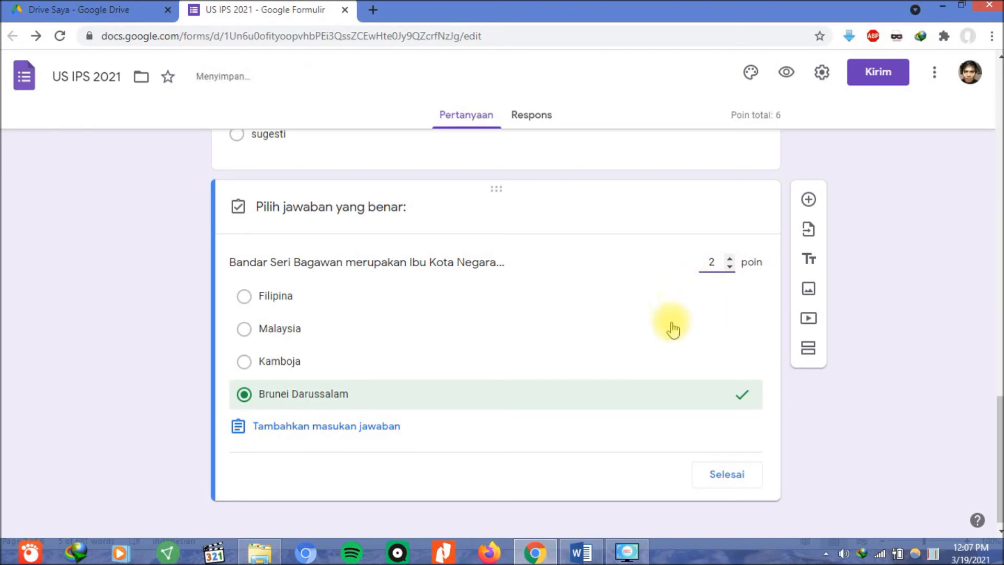
{"action": "left_click", "coordinate": [716, 478]}
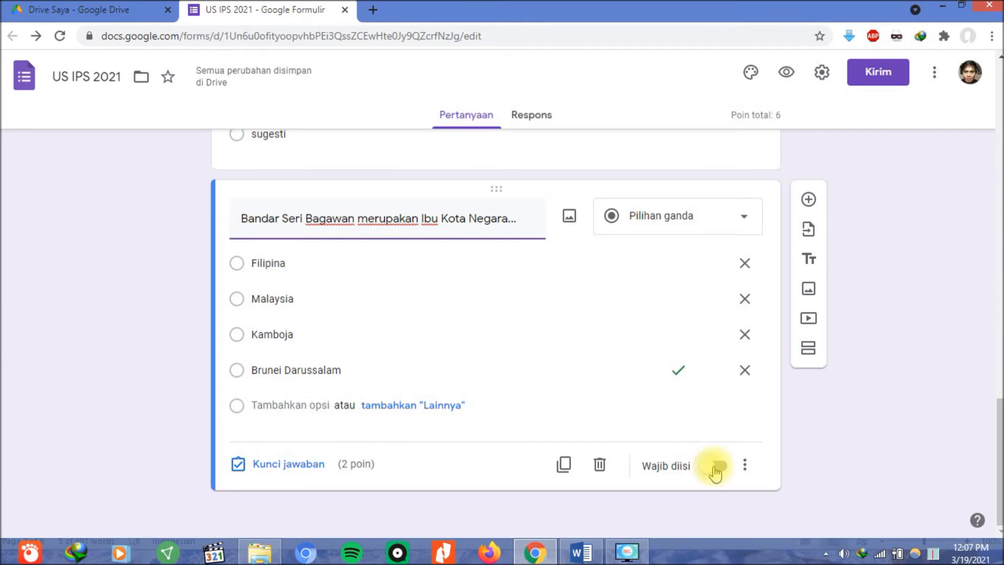
{"action": "left_click", "coordinate": [715, 468]}
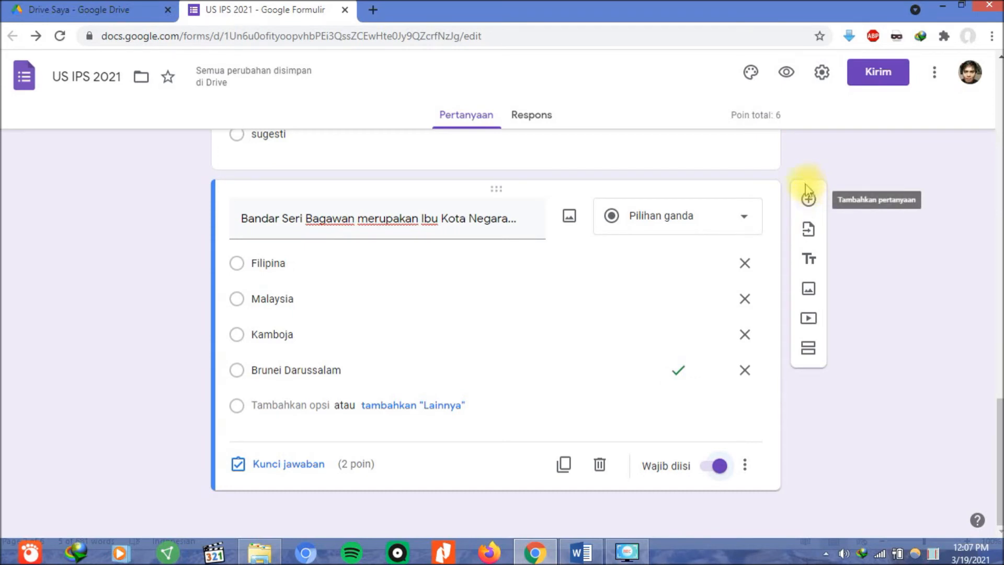
{"action": "scroll", "coordinate": [761, 305], "scroll_direction": "up", "scroll_amount": 1}
{"action": "scroll", "coordinate": [762, 305], "scroll_direction": "down", "scroll_amount": 1}
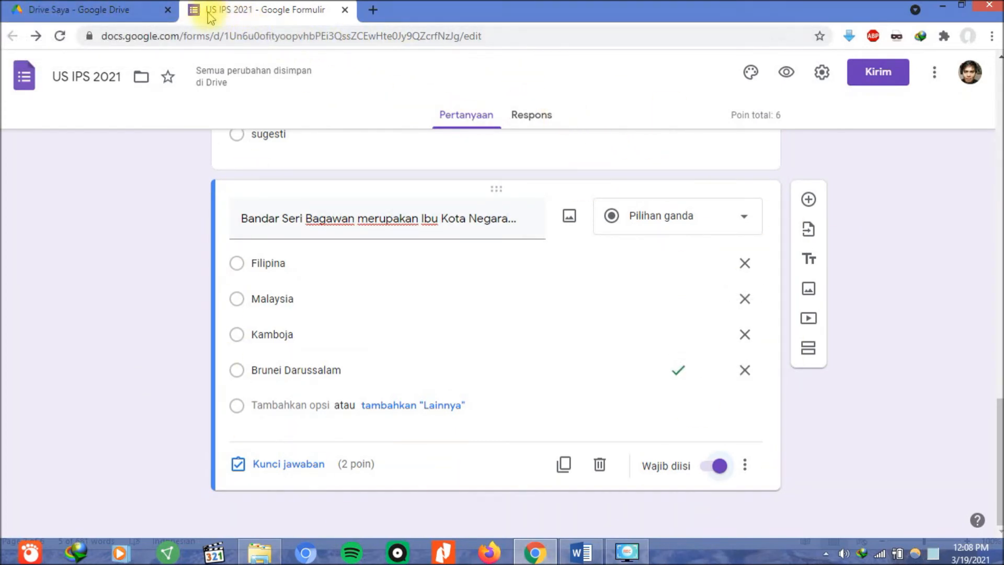
Go to Drive Saya and reload it so the US IPS 2021 form appears among recent files.
{"action": "left_click", "coordinate": [140, 22]}
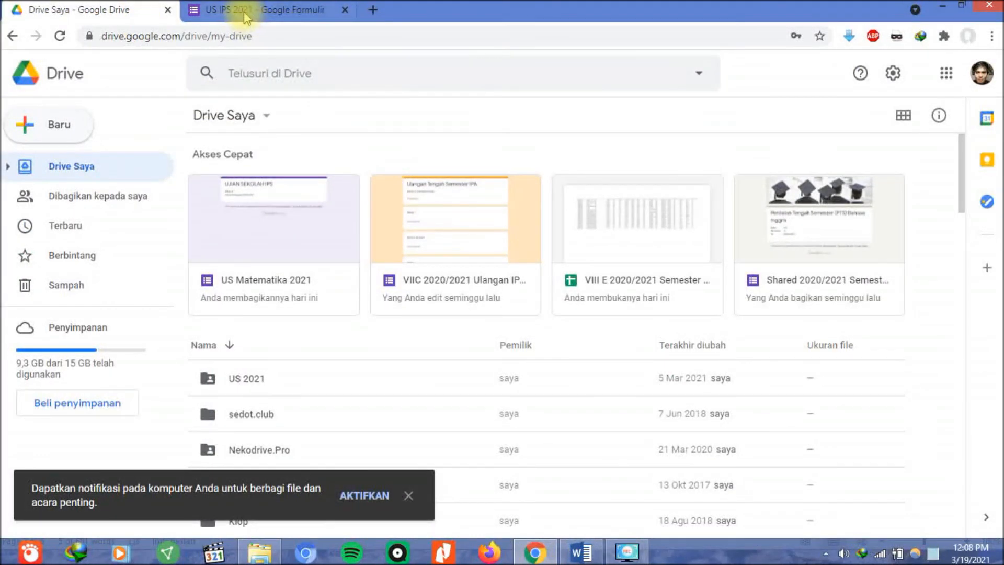
{"action": "scroll", "coordinate": [510, 191], "scroll_direction": "down", "scroll_amount": 8}
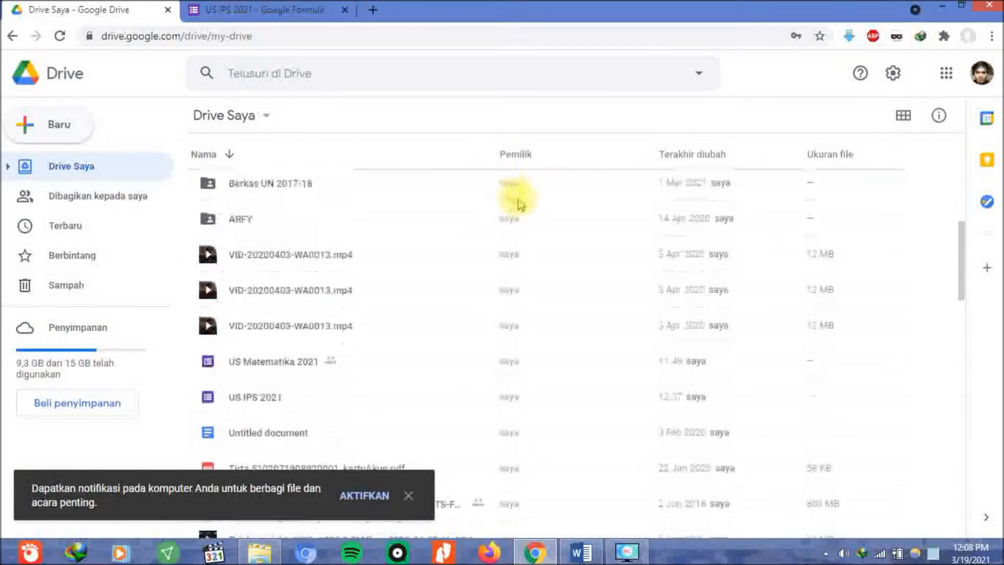
{"action": "scroll", "coordinate": [522, 209], "scroll_direction": "up", "scroll_amount": 5}
{"action": "scroll", "coordinate": [533, 224], "scroll_direction": "up", "scroll_amount": 3}
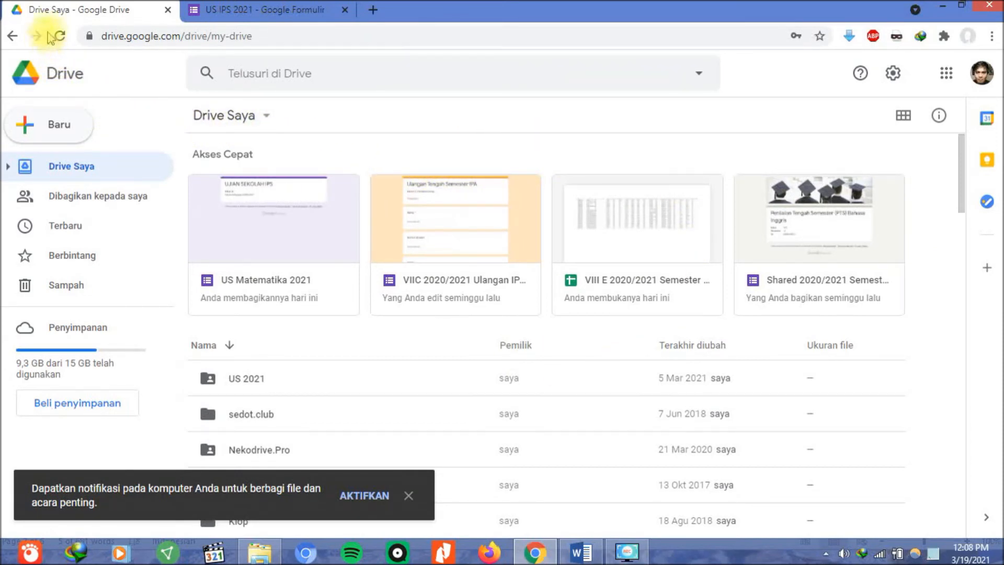
{"action": "left_click", "coordinate": [66, 40]}
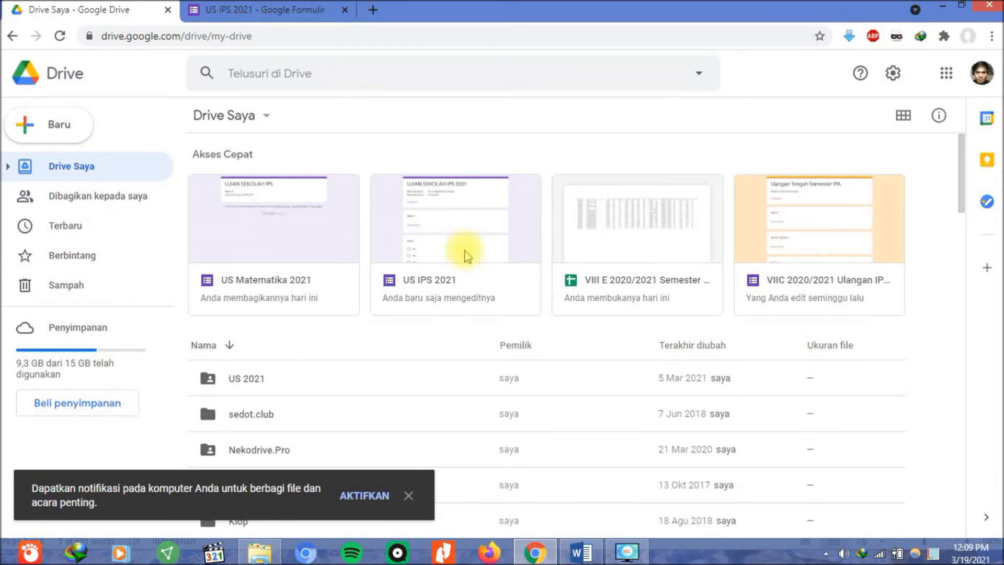
Share the US IPS 2021 form with link access changed from Dibatasi to 'Siapa saja yang memiliki link'.
{"action": "left_click", "coordinate": [494, 216]}
{"action": "right_click", "coordinate": [494, 215]}
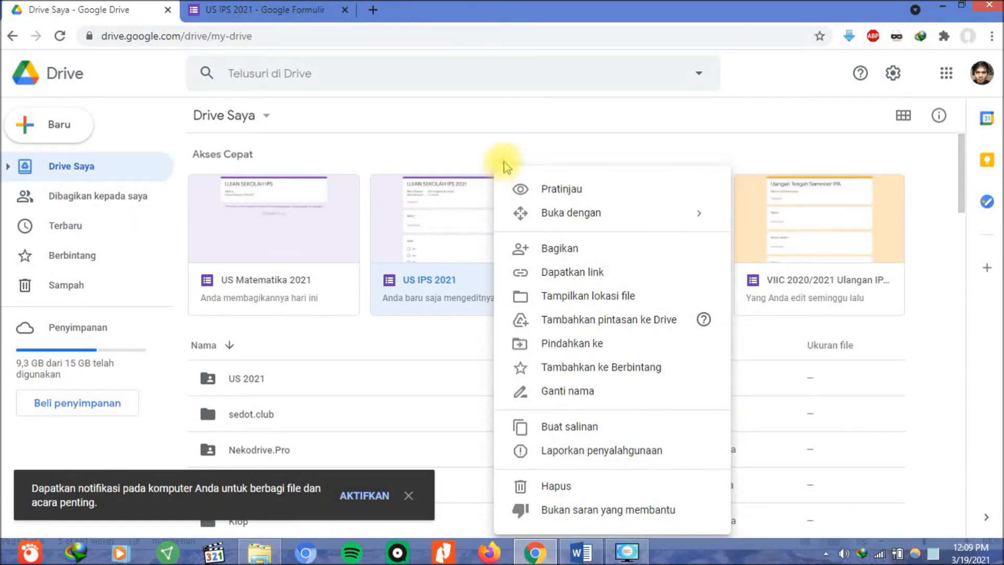
{"action": "left_click", "coordinate": [543, 255]}
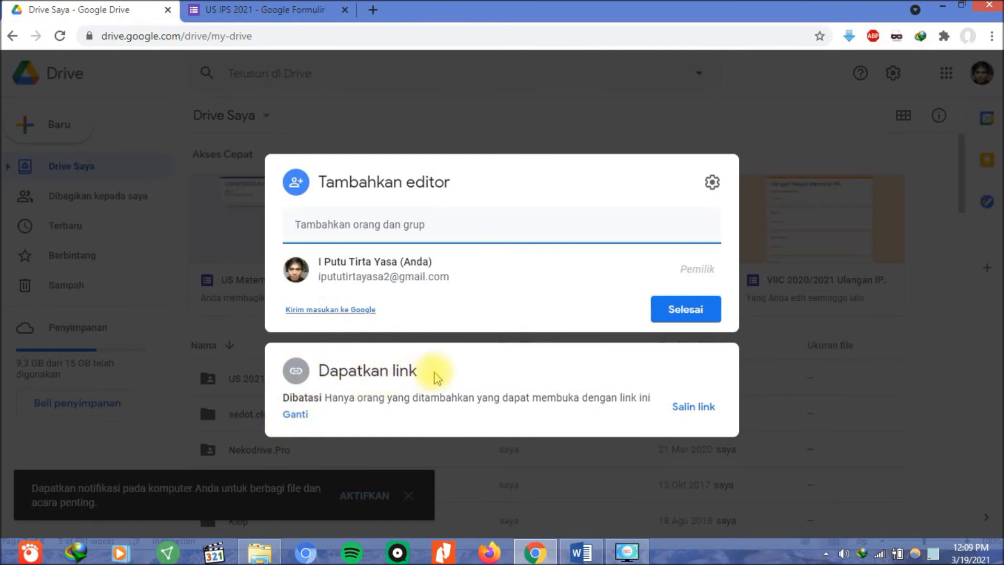
{"action": "left_click", "coordinate": [295, 415]}
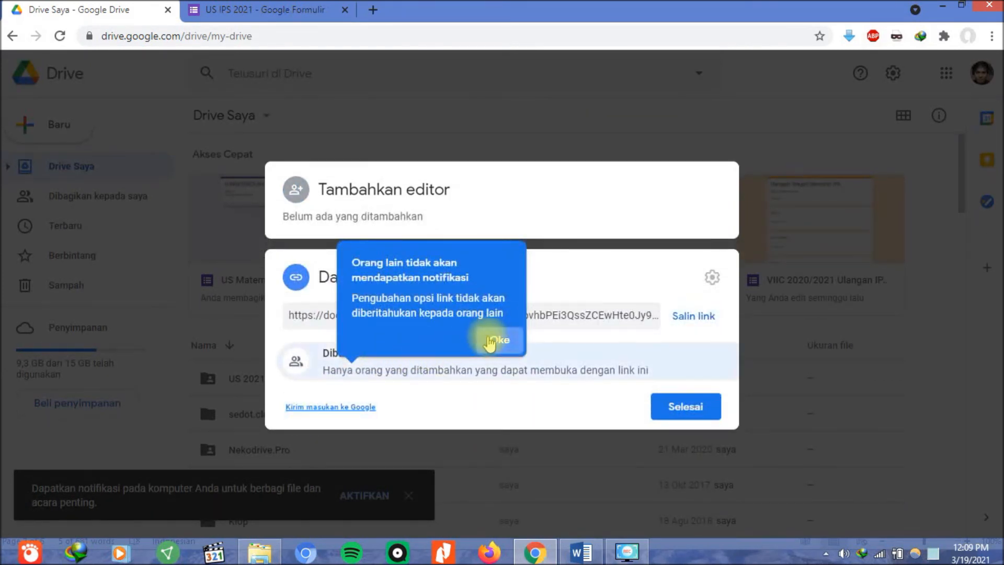
{"action": "left_click", "coordinate": [491, 338]}
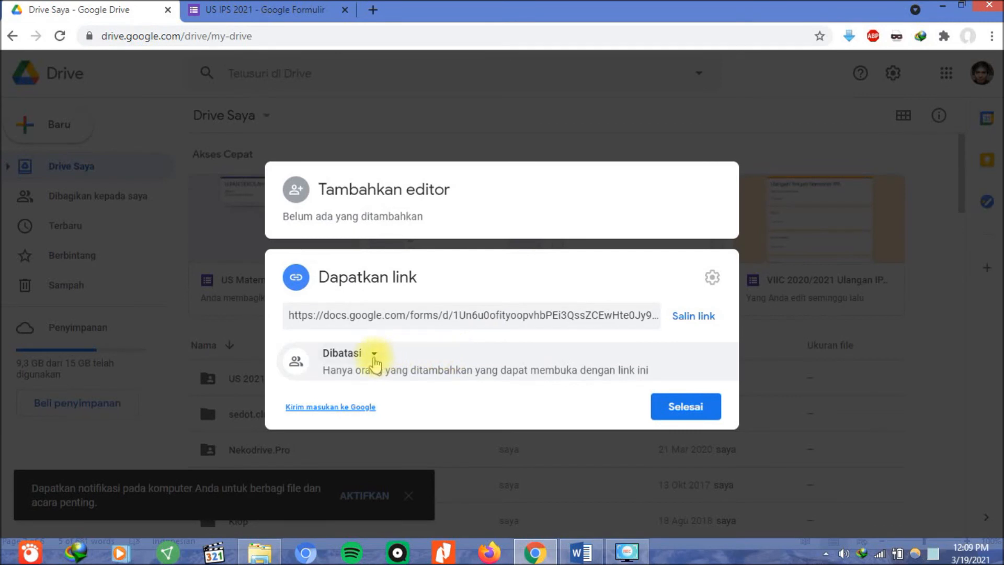
{"action": "left_click", "coordinate": [348, 357]}
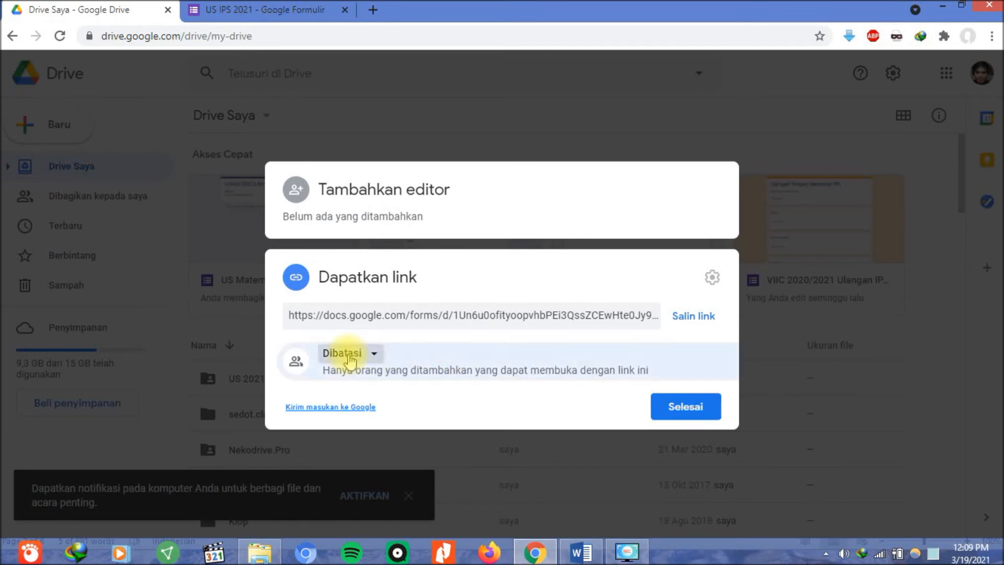
{"action": "left_click", "coordinate": [391, 426]}
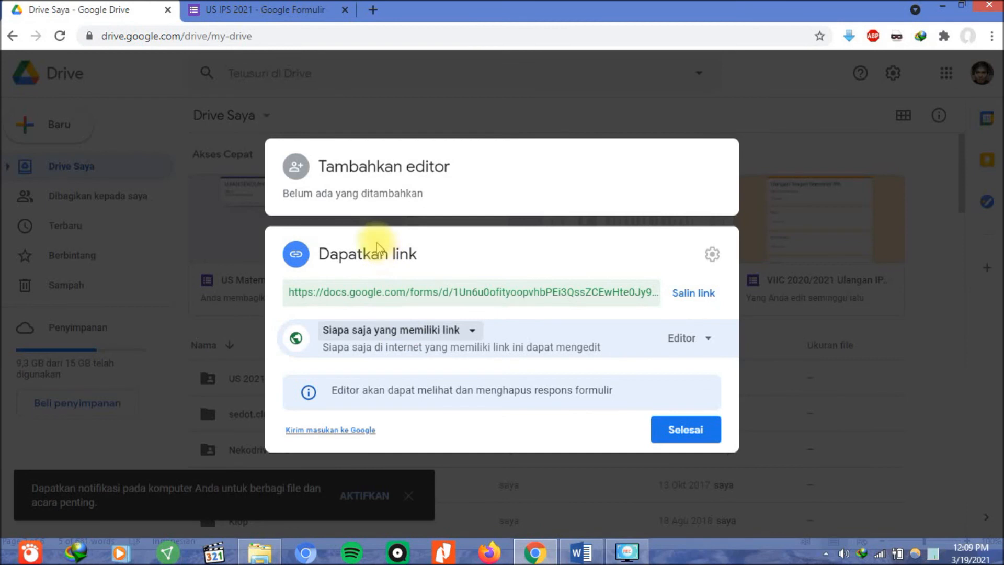
Add the colleague's e-mail address as an editor of the US IPS 2021 form and send the invitation.
{"action": "left_click", "coordinate": [371, 172]}
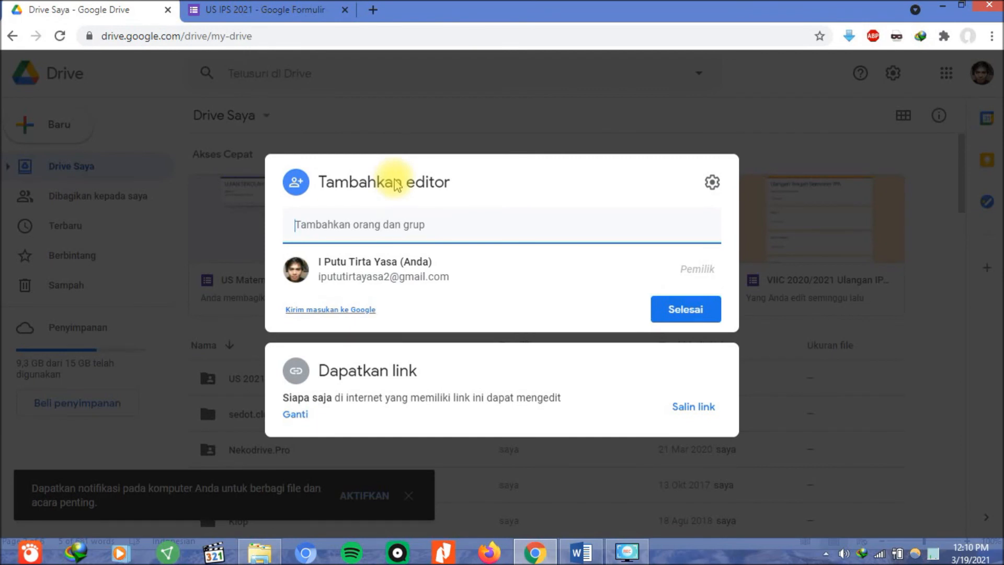
{"action": "left_click", "coordinate": [423, 222]}
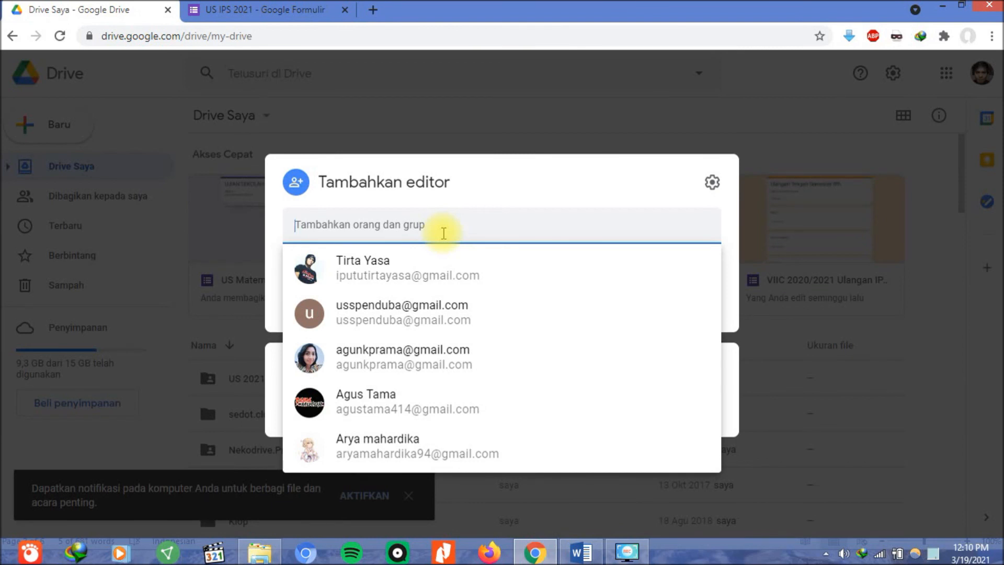
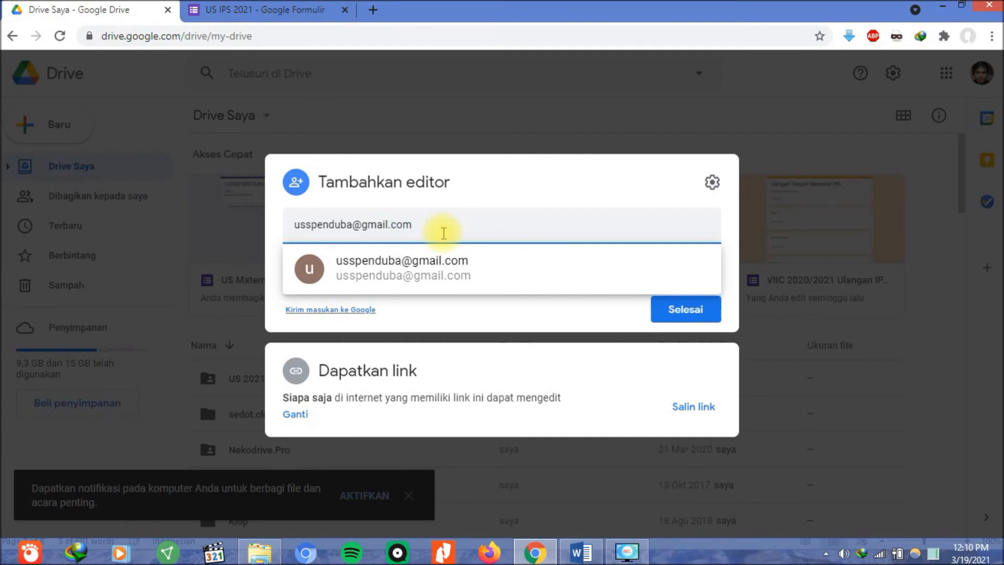
{"action": "key", "text": "Return"}
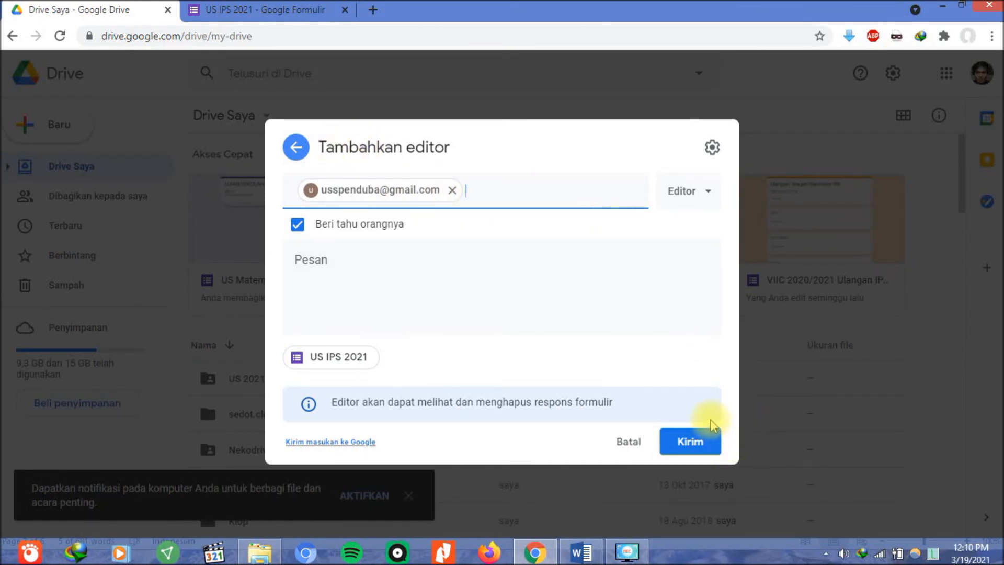
{"action": "left_click", "coordinate": [699, 446]}
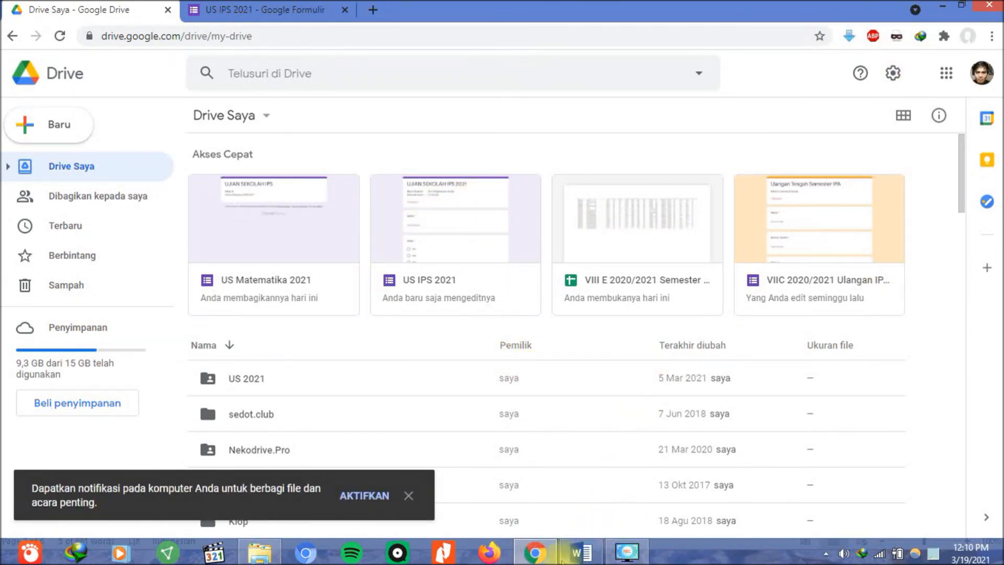
{"action": "mouse_move", "coordinate": [564, 558]}
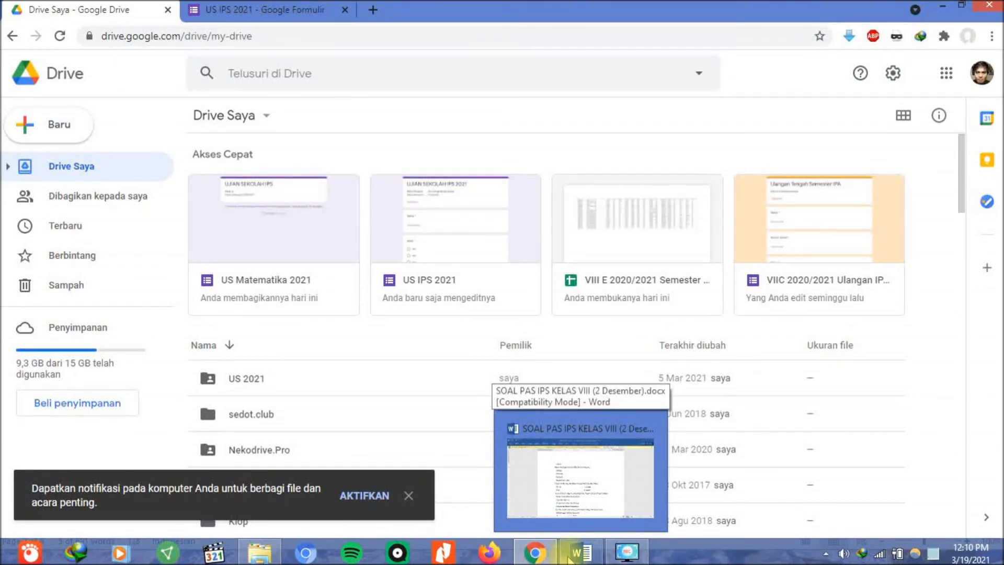
{"action": "left_click", "coordinate": [581, 500]}
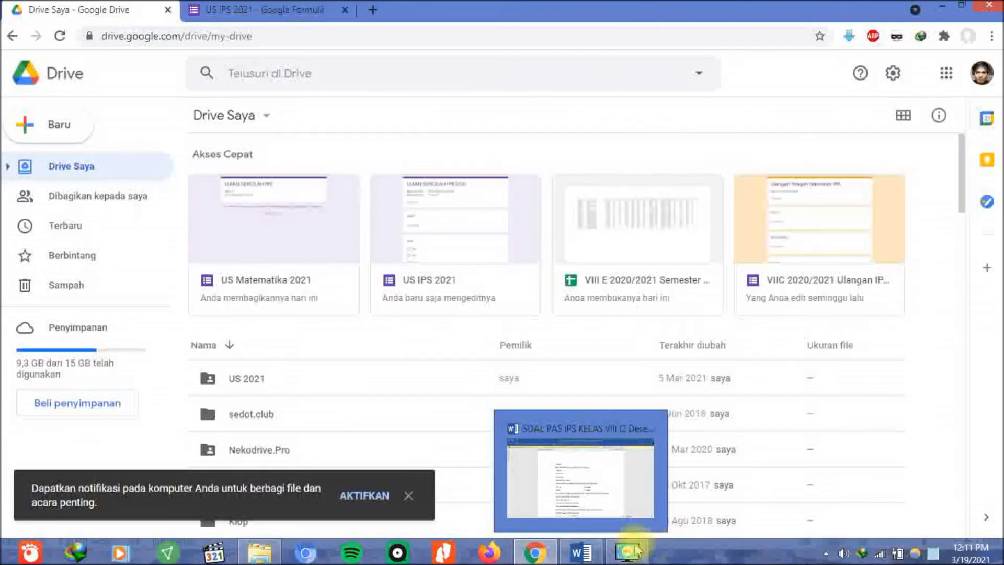
{"action": "mouse_move", "coordinate": [554, 555]}
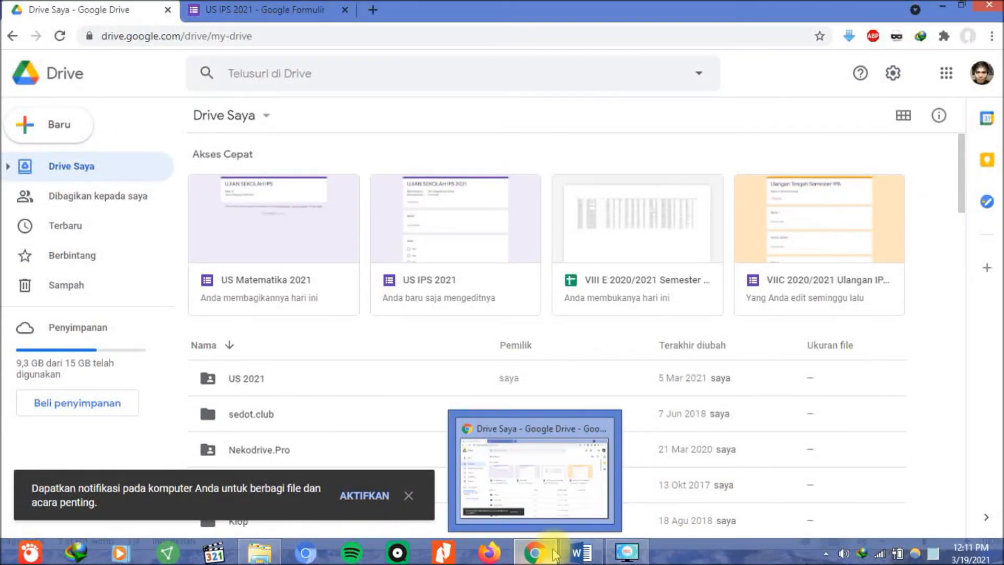